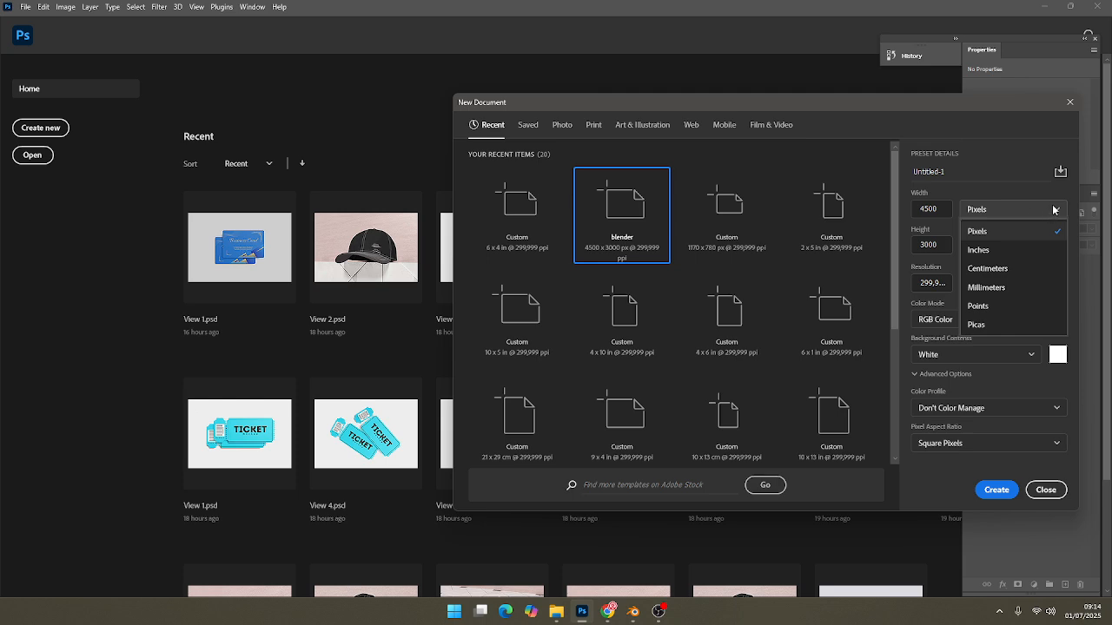
# Create a 4500 × 3000 pixel document and place the six render images from the View 1 folder in it.
pyautogui.click(995, 229)
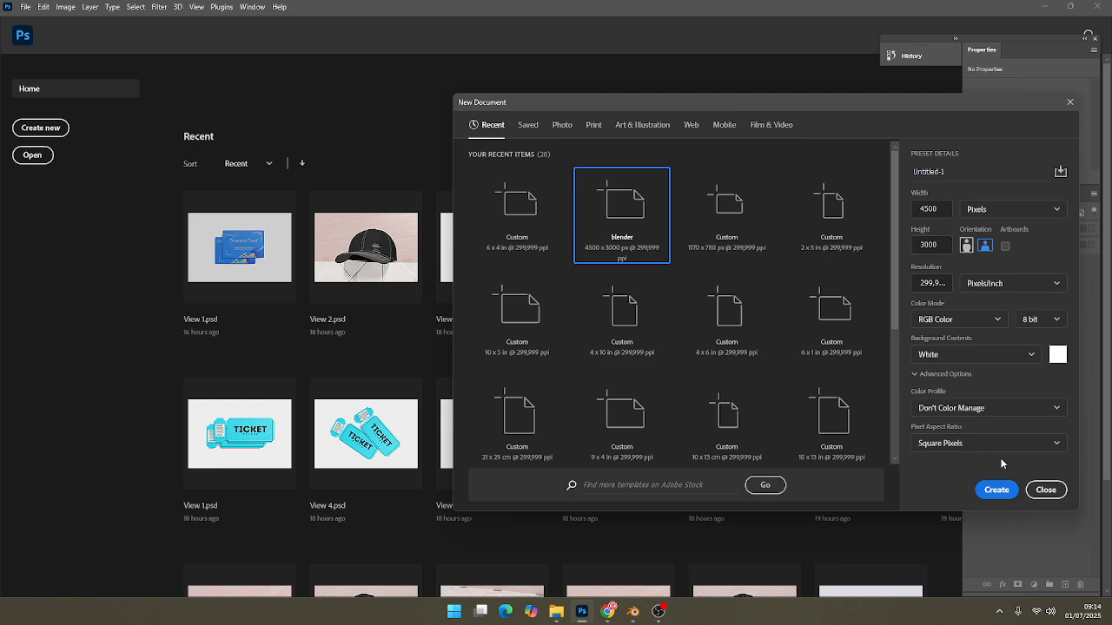
pyautogui.click(996, 492)
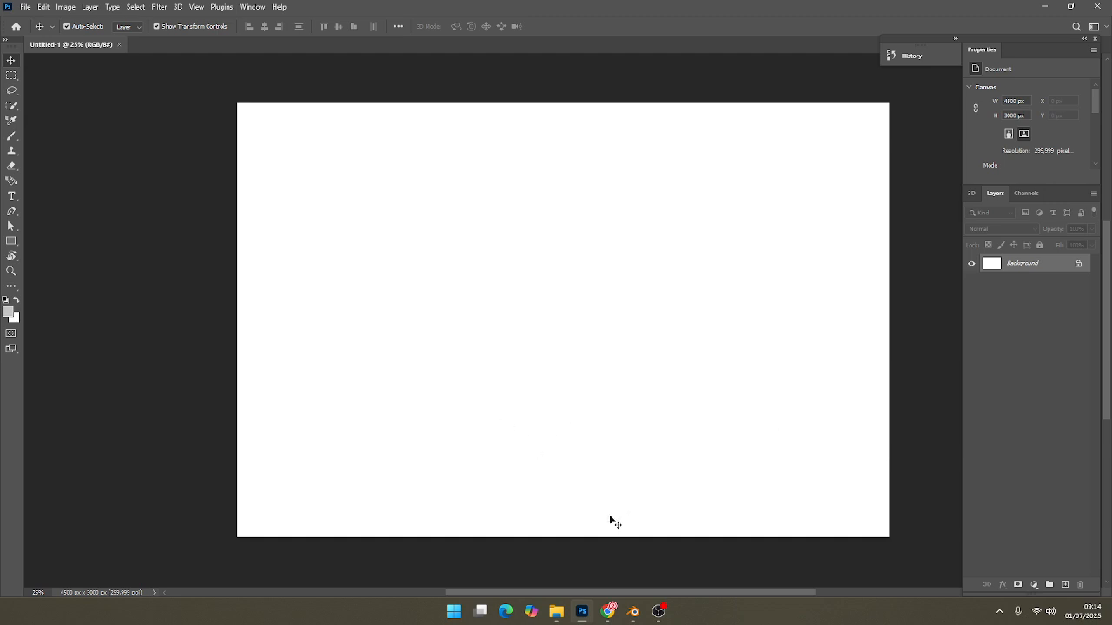
pyautogui.click(554, 613)
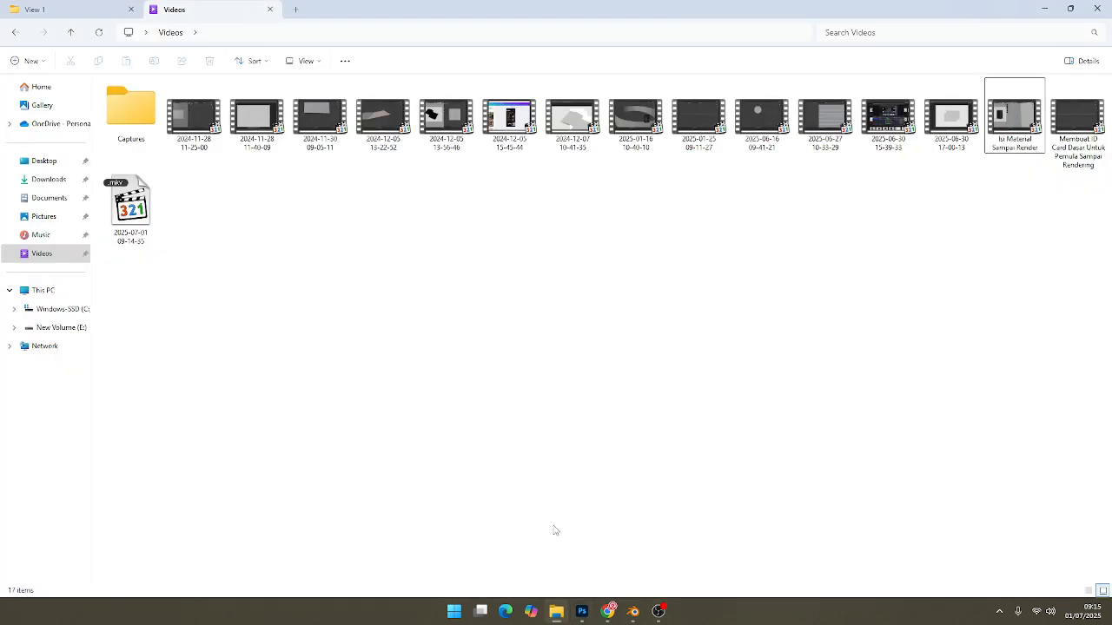
pyautogui.click(66, 10)
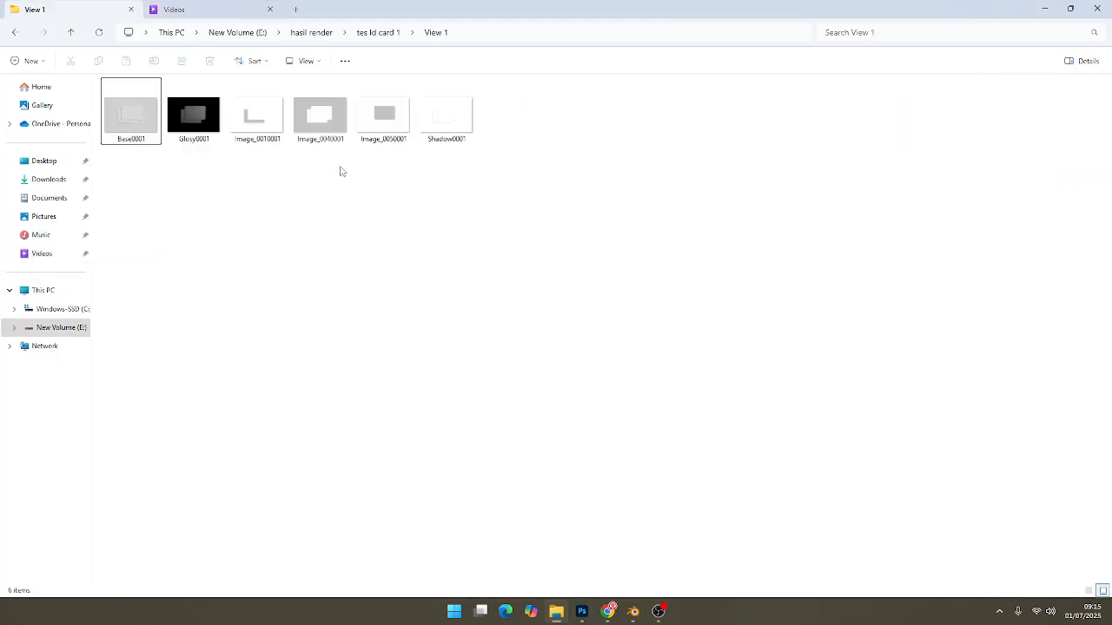
pyautogui.moveTo(488, 153); pyautogui.dragTo(580, 440)
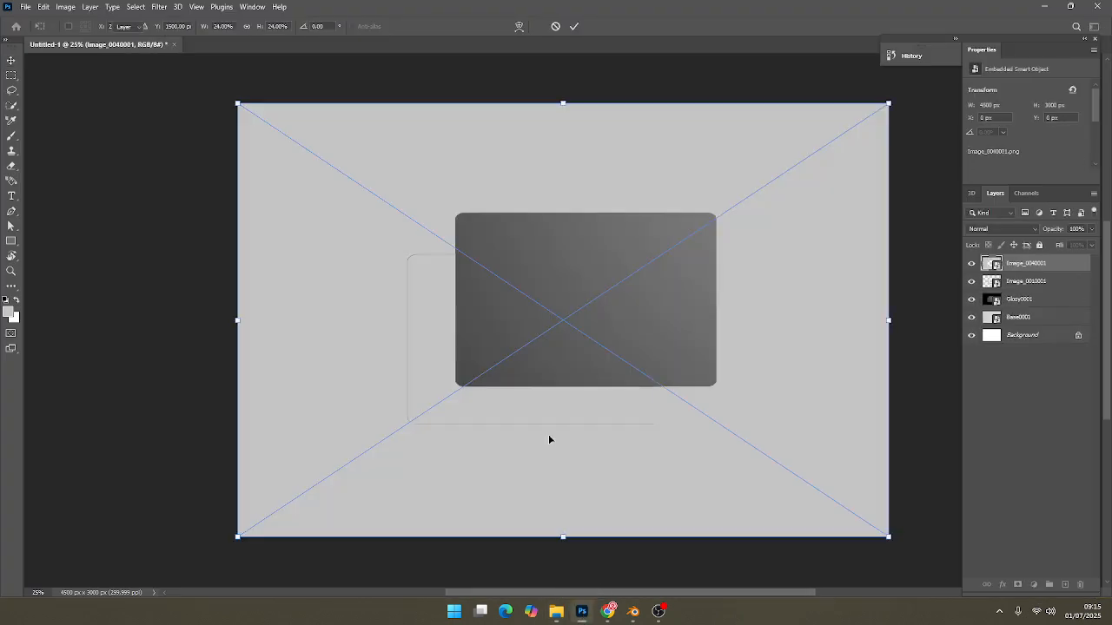
pyautogui.click(896, 421)
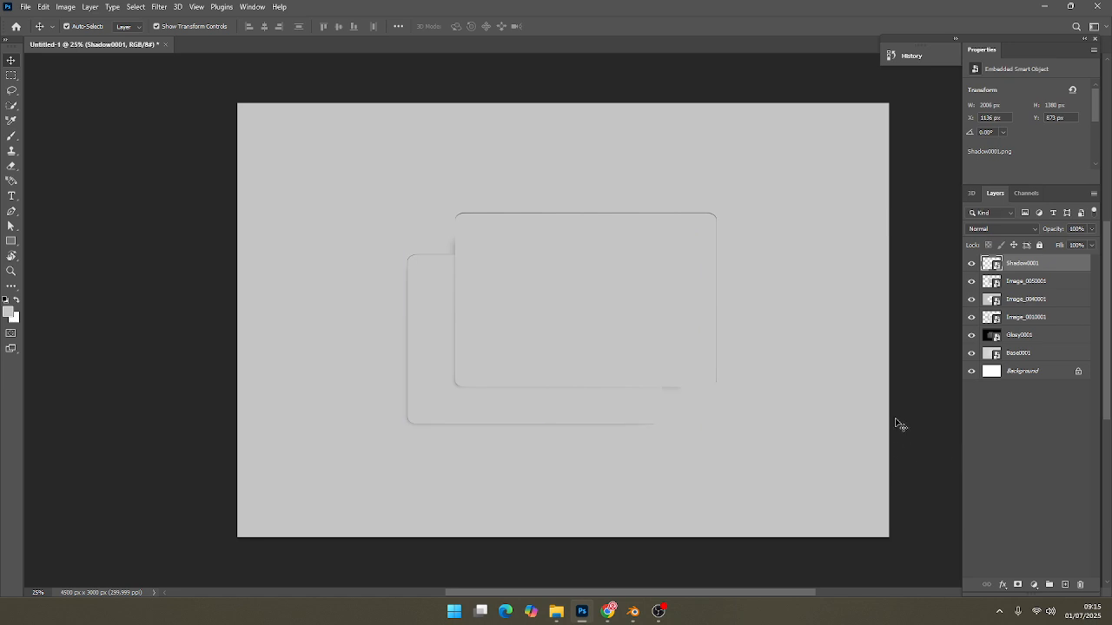
# Delete the Background layer and rasterize all six placed image layers.
pyautogui.click(1024, 375)
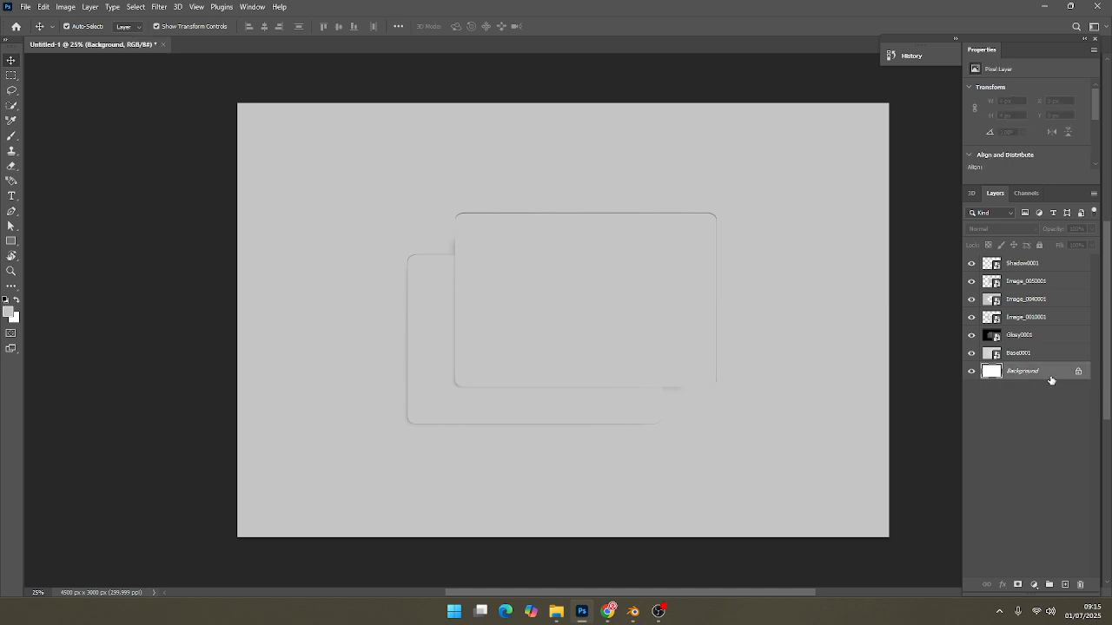
pyautogui.press('Delete')
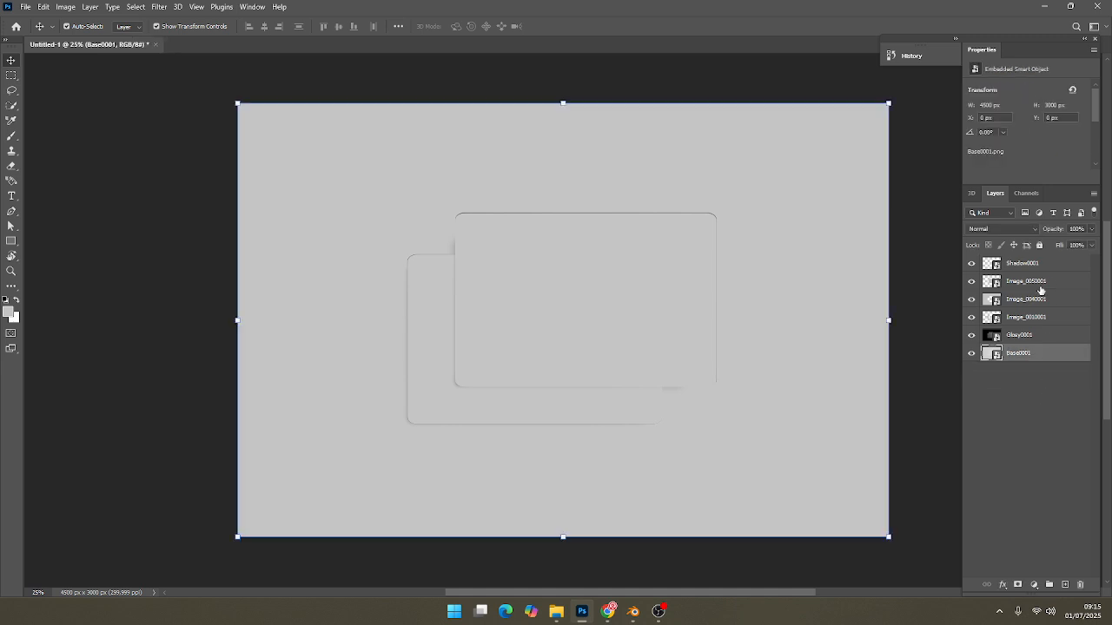
pyautogui.keyDown('shift'); pyautogui.click(1031, 265); pyautogui.keyUp('shift')
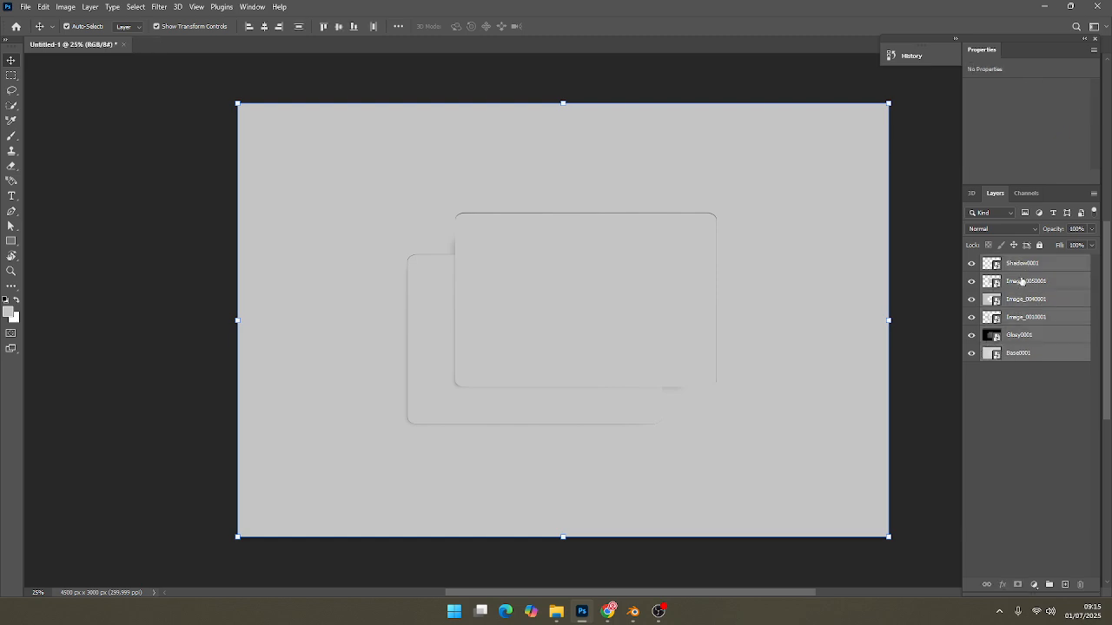
pyautogui.rightClick(1030, 267)
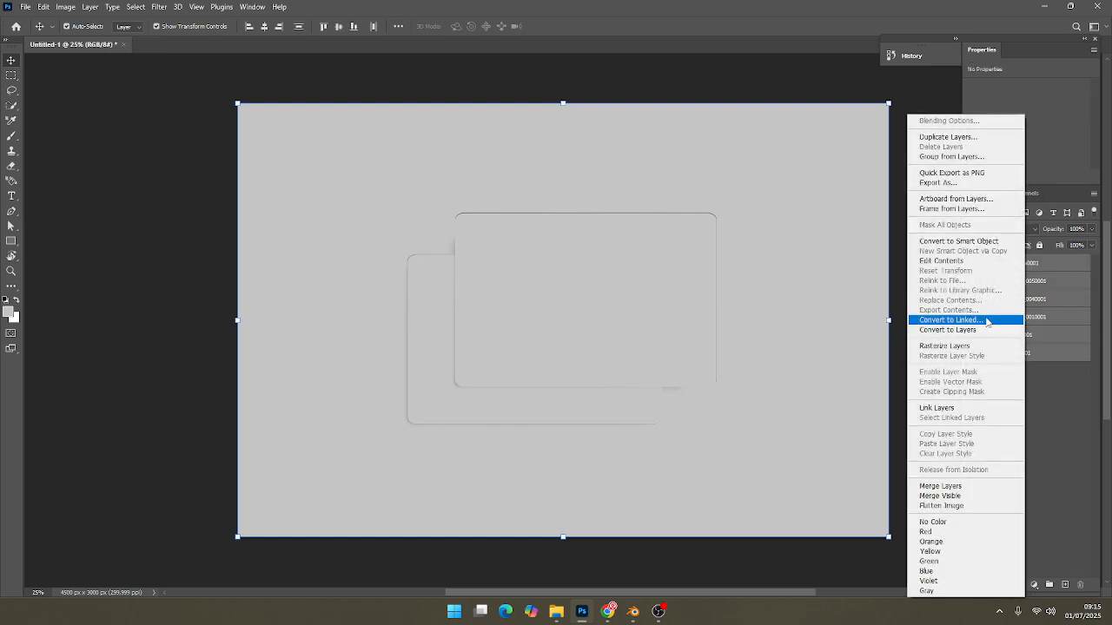
pyautogui.click(951, 347)
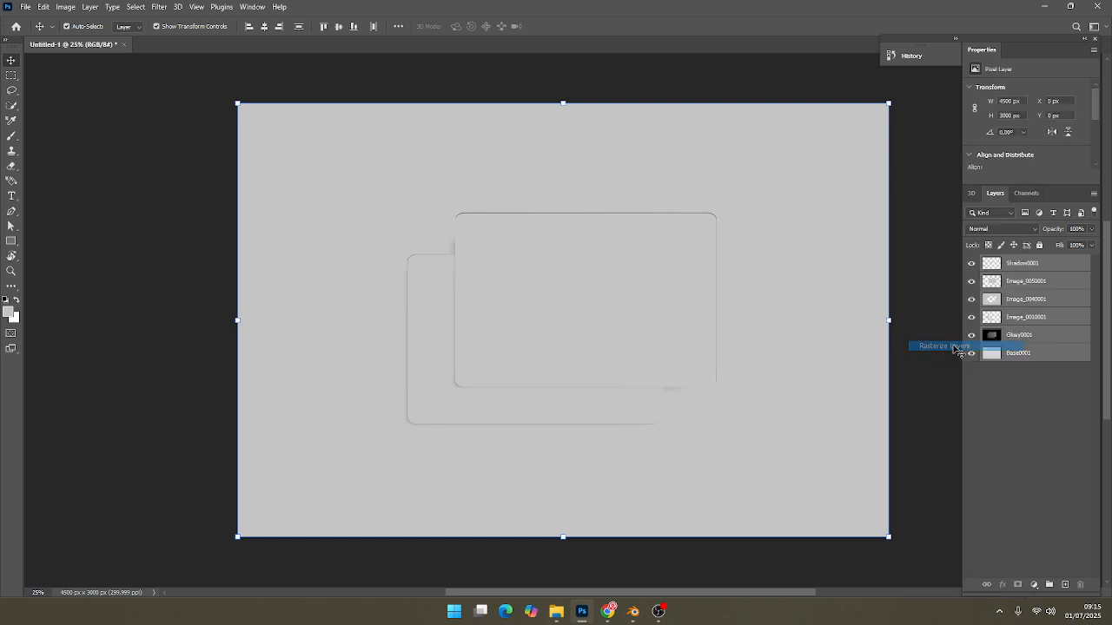
# Move Shadow0001 to the bottom of the layer stack and put the Shadow0001, Base0001 and Glossy0001 layers each in their own group.
pyautogui.click(1036, 268)
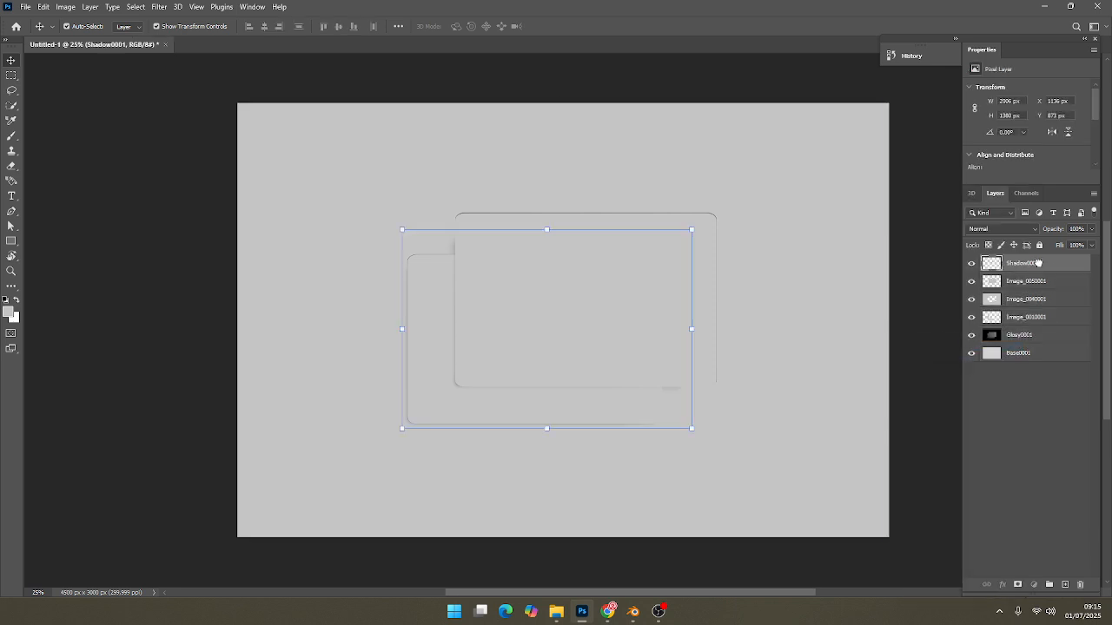
pyautogui.moveTo(1036, 265); pyautogui.dragTo(1073, 385)
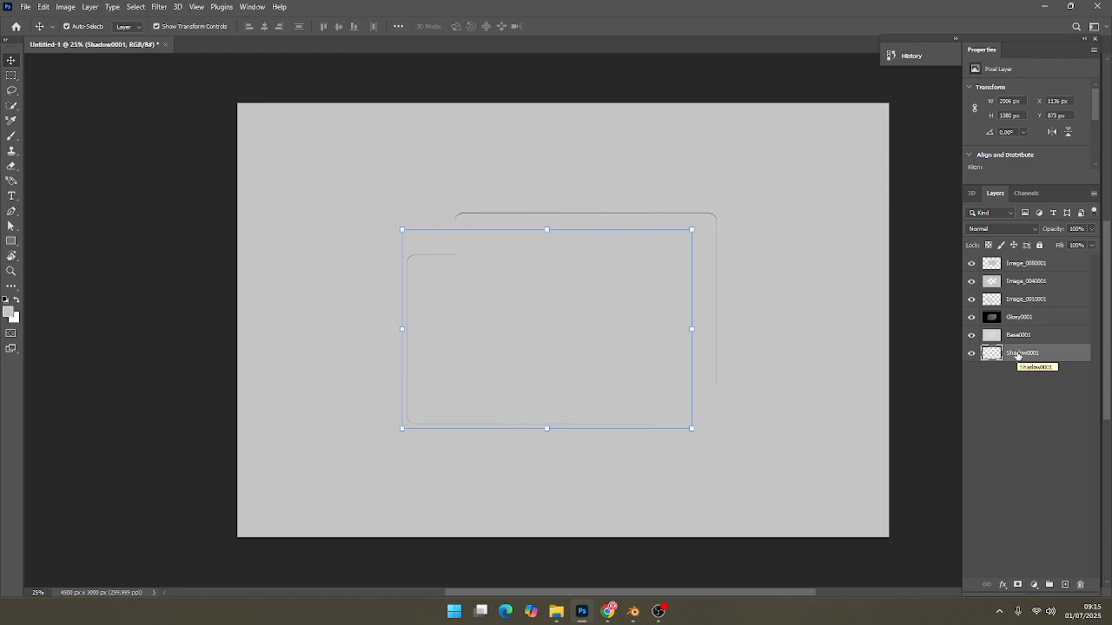
pyautogui.hotkey('ctrl', 'g')
pyautogui.click(1022, 337)
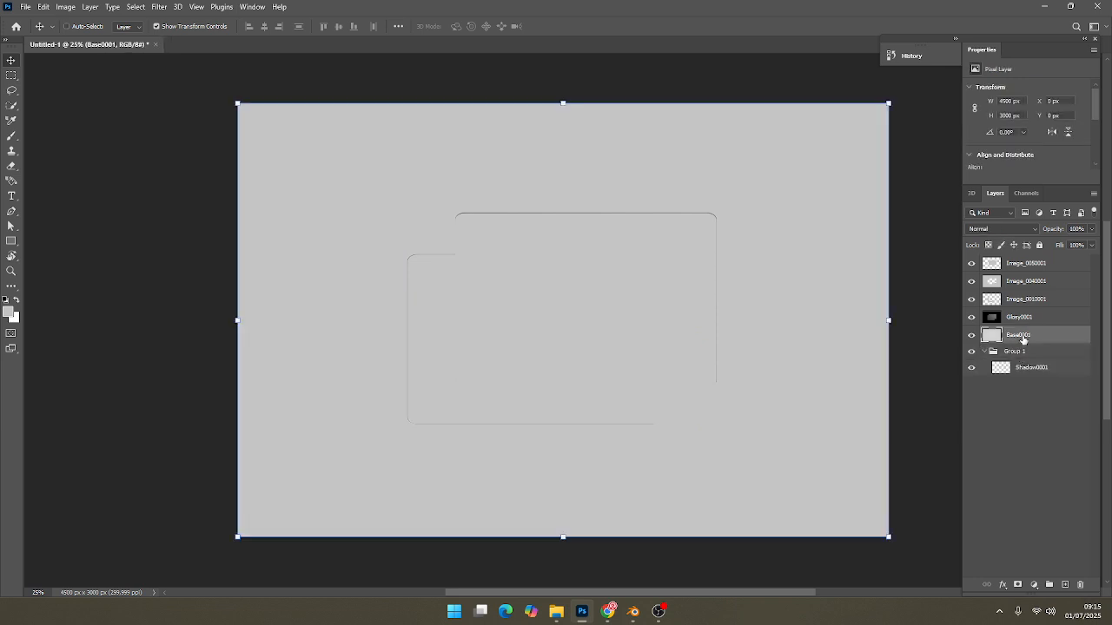
pyautogui.hotkey('ctrl', 'g')
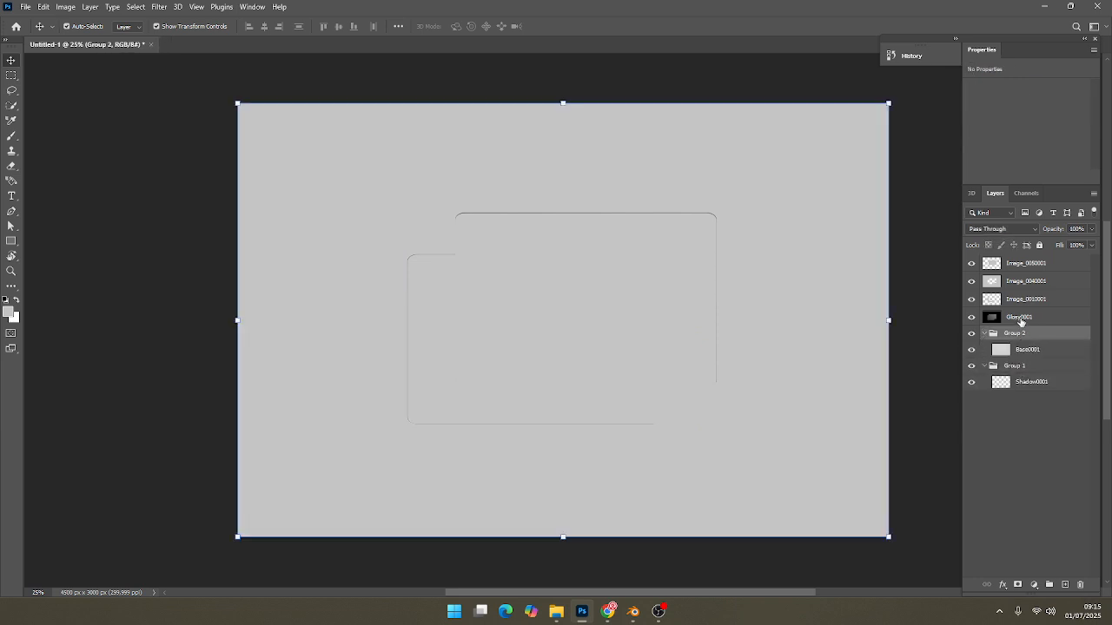
pyautogui.click(1021, 319)
pyautogui.hotkey('ctrl', 'g')
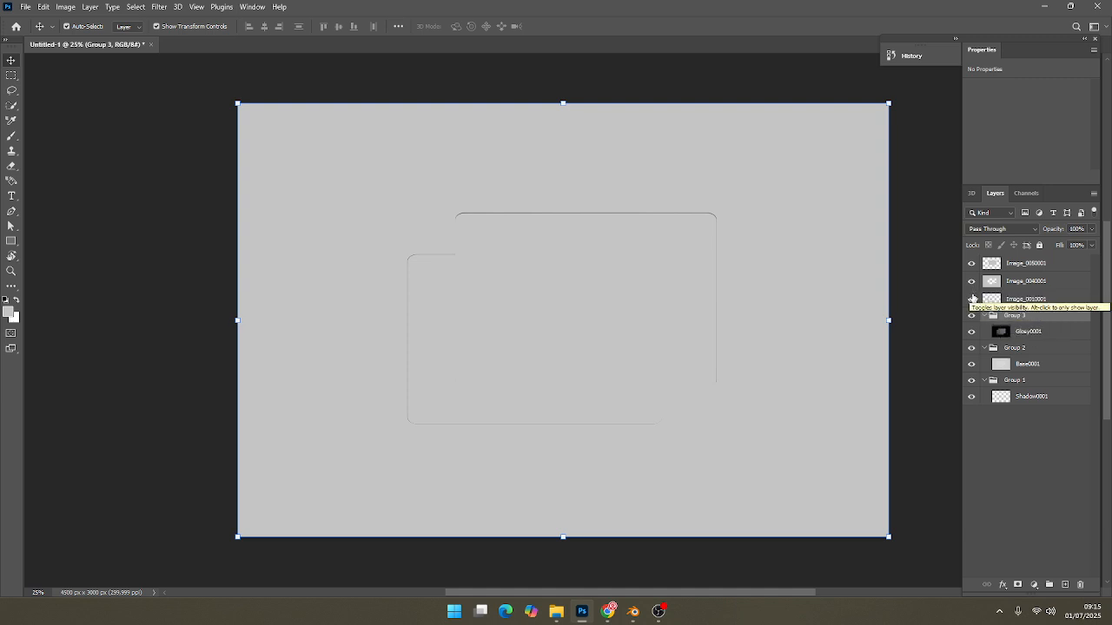
# Mask the Glossy0001 and Base0001 layers to the card shapes using the inverted selection of Image_0040001, and hide Image_0040001.
pyautogui.click(993, 284)
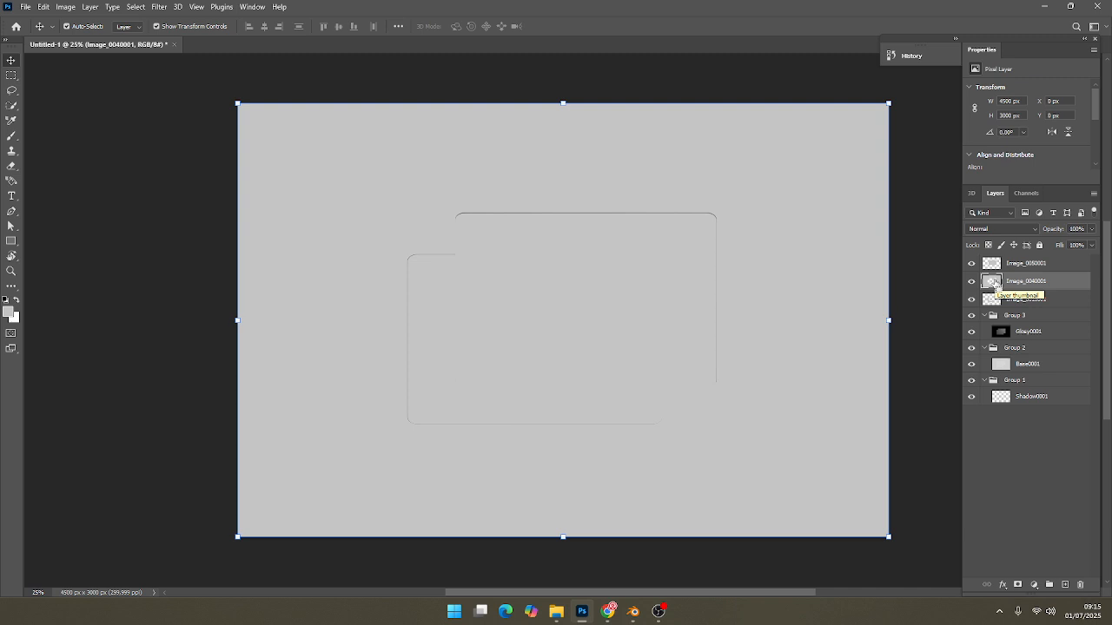
pyautogui.keyDown('ctrl'); pyautogui.click(993, 282); pyautogui.keyUp('ctrl')
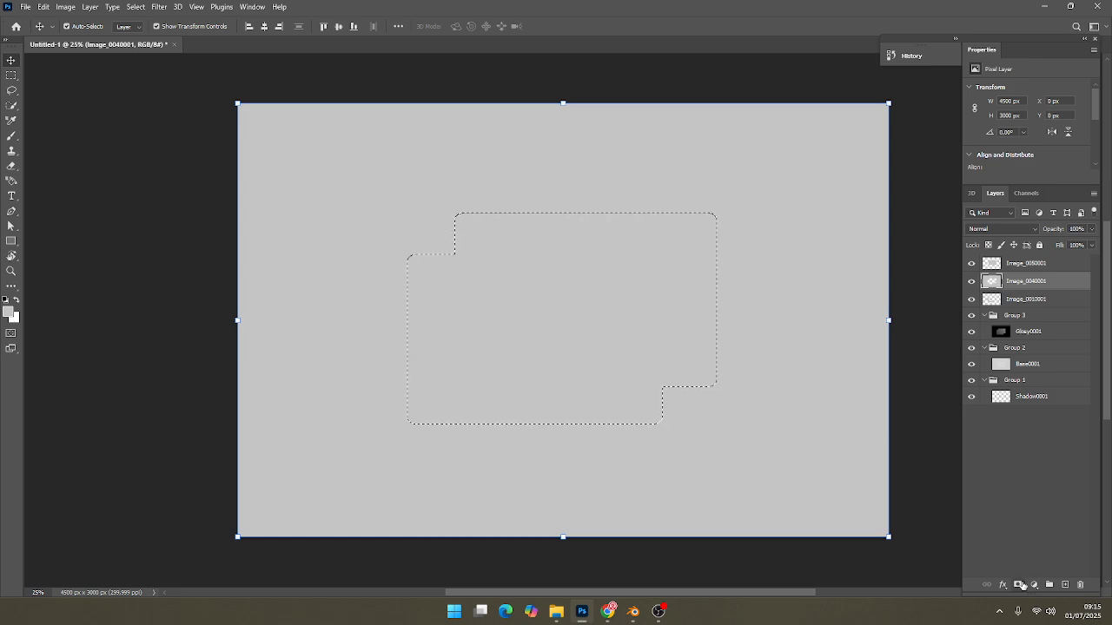
pyautogui.click(1018, 584)
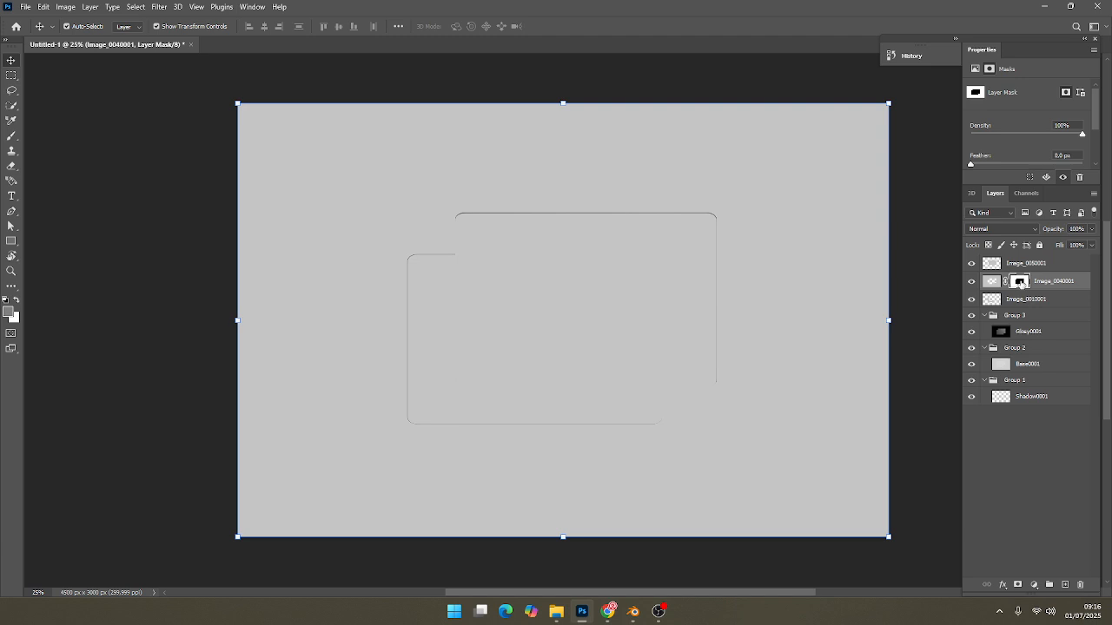
pyautogui.moveTo(1019, 282); pyautogui.dragTo(1031, 332)
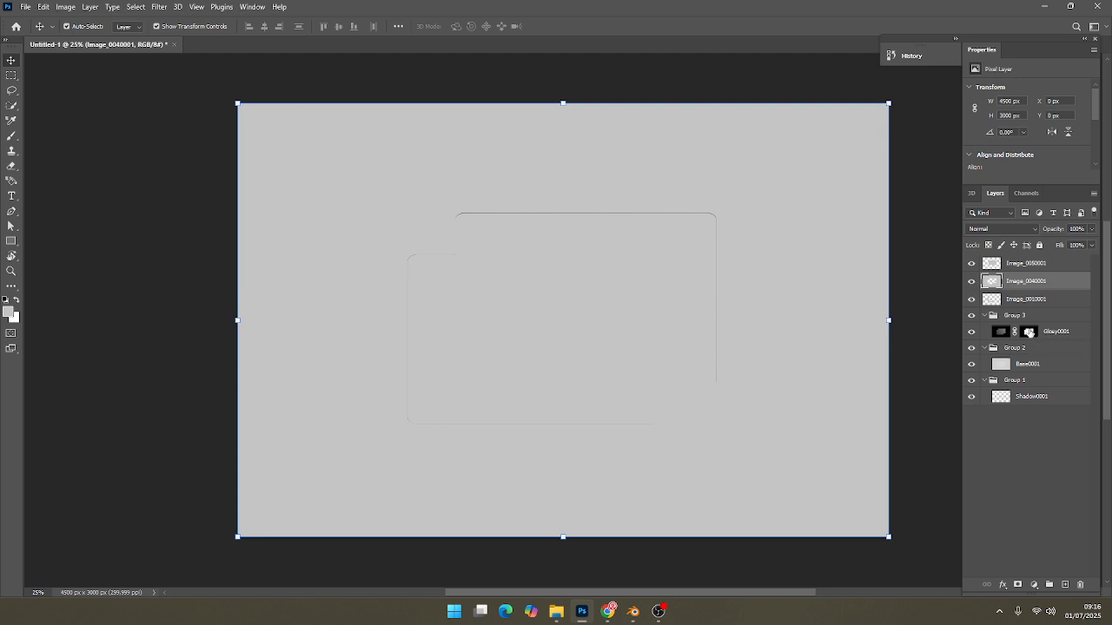
pyautogui.moveTo(1029, 331); pyautogui.dragTo(1043, 363)
pyautogui.click(971, 283)
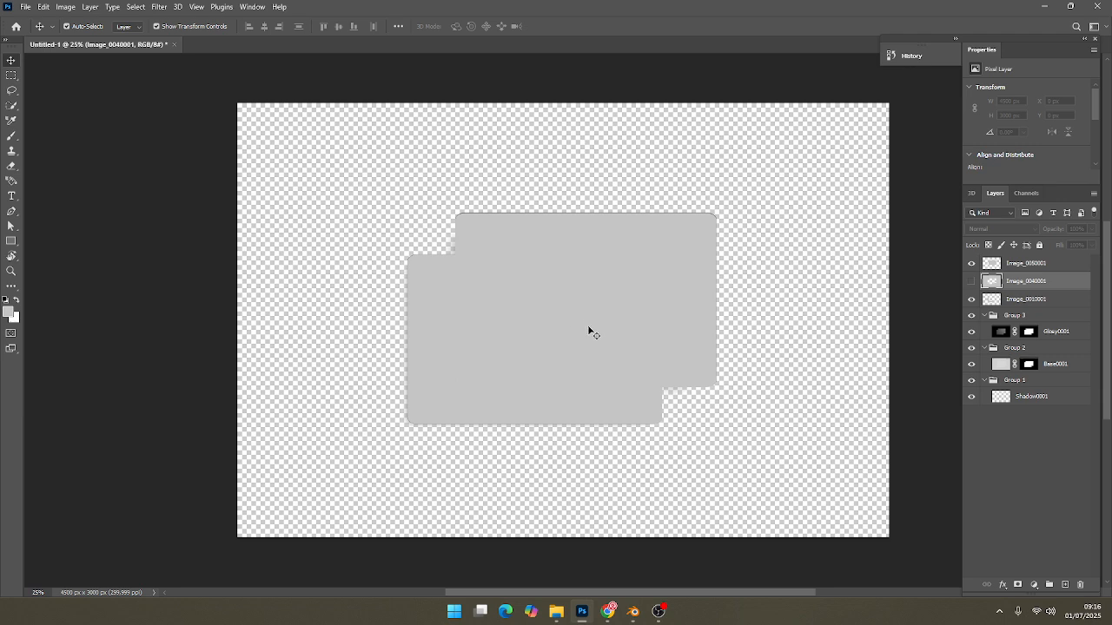
# Create a second document 6 inches wide and 4 inches high in landscape orientation with a white background.
pyautogui.press('ctrl')
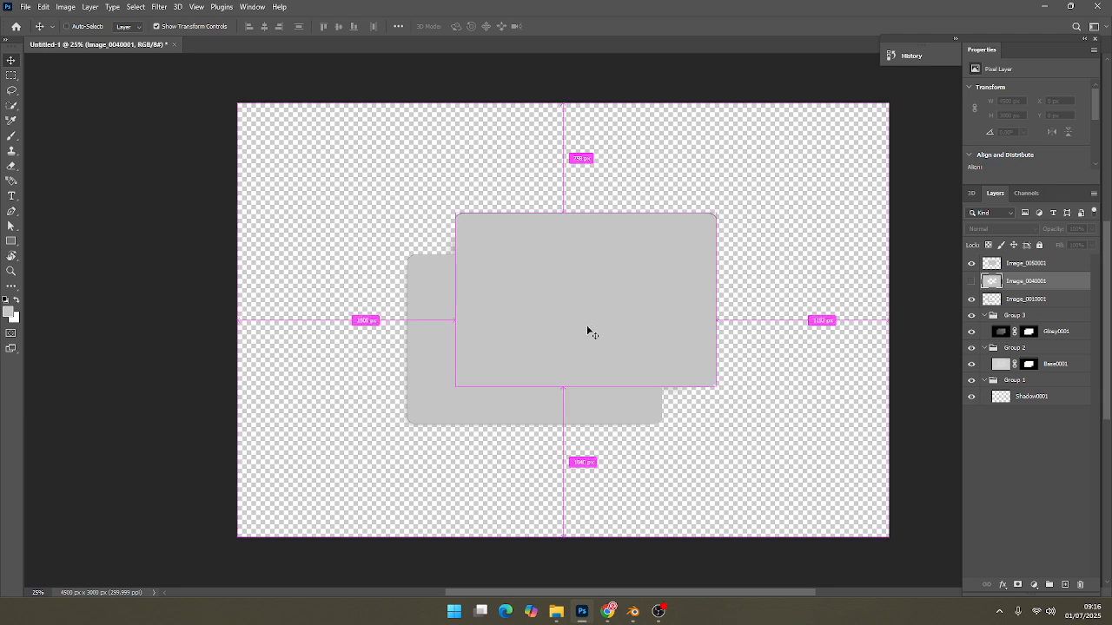
pyautogui.press('ctrl')
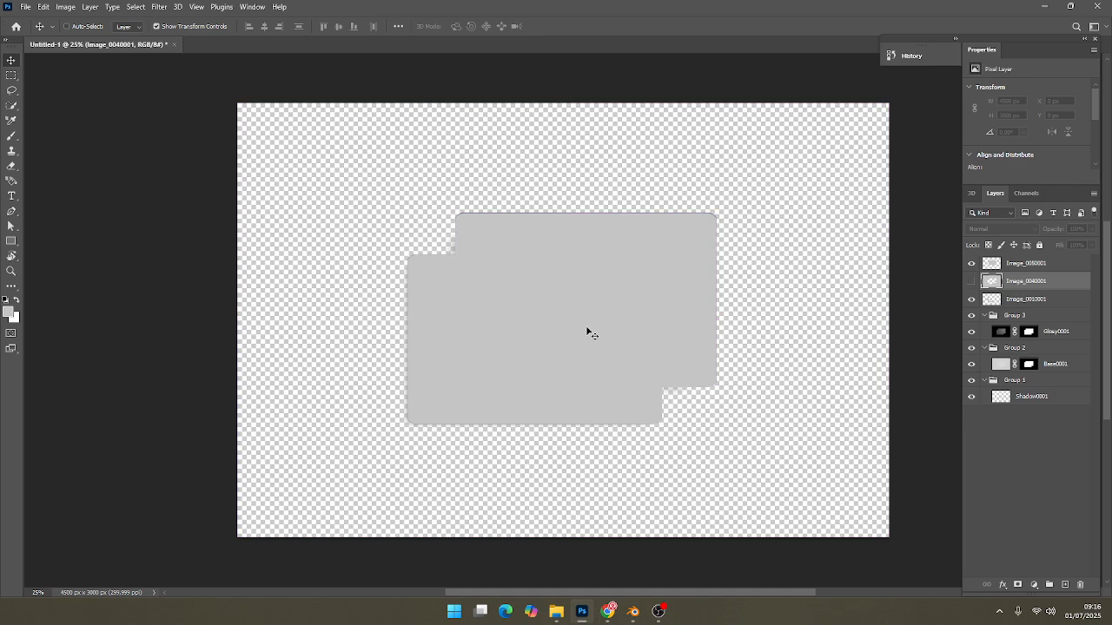
pyautogui.hotkey('ctrl', 'n')
pyautogui.click(986, 209)
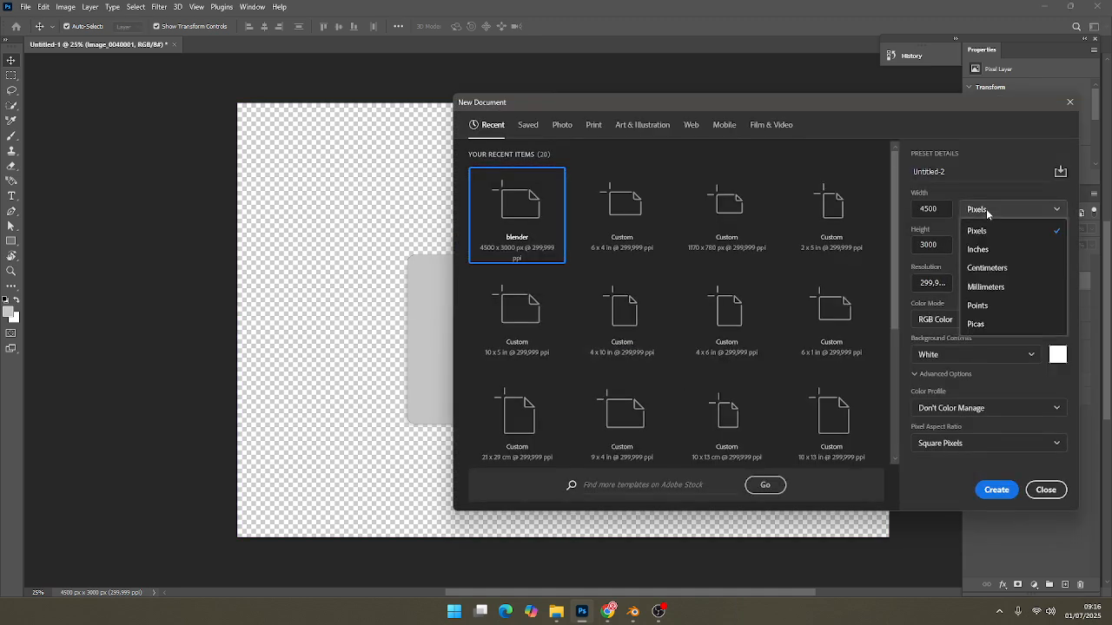
pyautogui.click(988, 255)
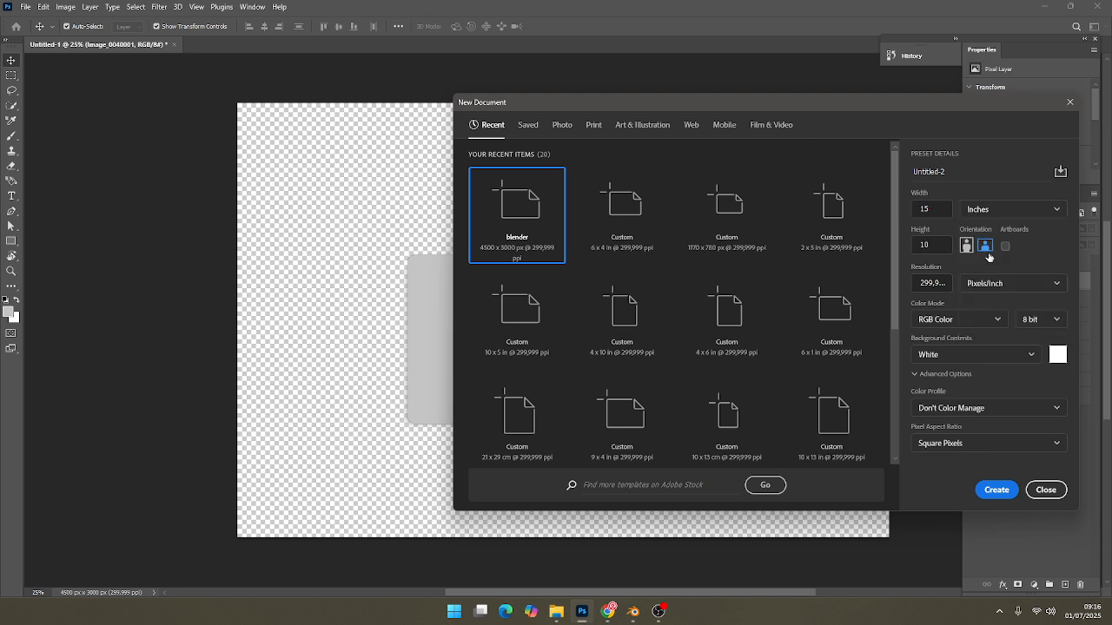
pyautogui.click(919, 209)
pyautogui.write('4')
pyautogui.press('Tab')
pyautogui.write('6')
pyautogui.click(985, 246)
pyautogui.click(997, 491)
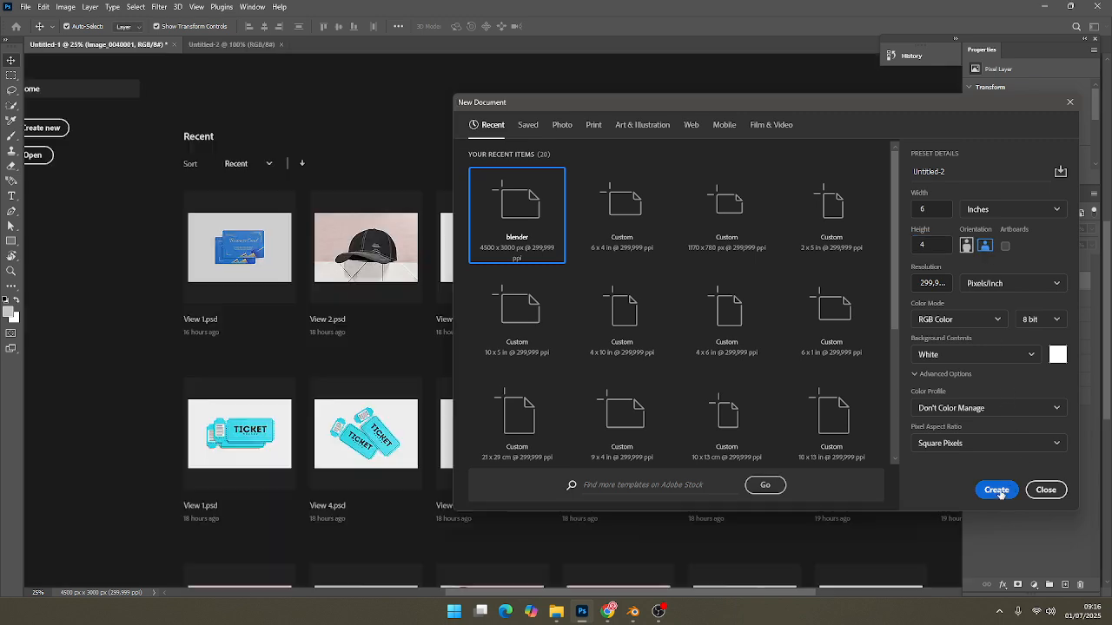
# Copy the blank white canvas of Untitled-2 into Untitled-1 as a new layer and return to Untitled-1.
pyautogui.moveTo(211, 47); pyautogui.dragTo(457, 188)
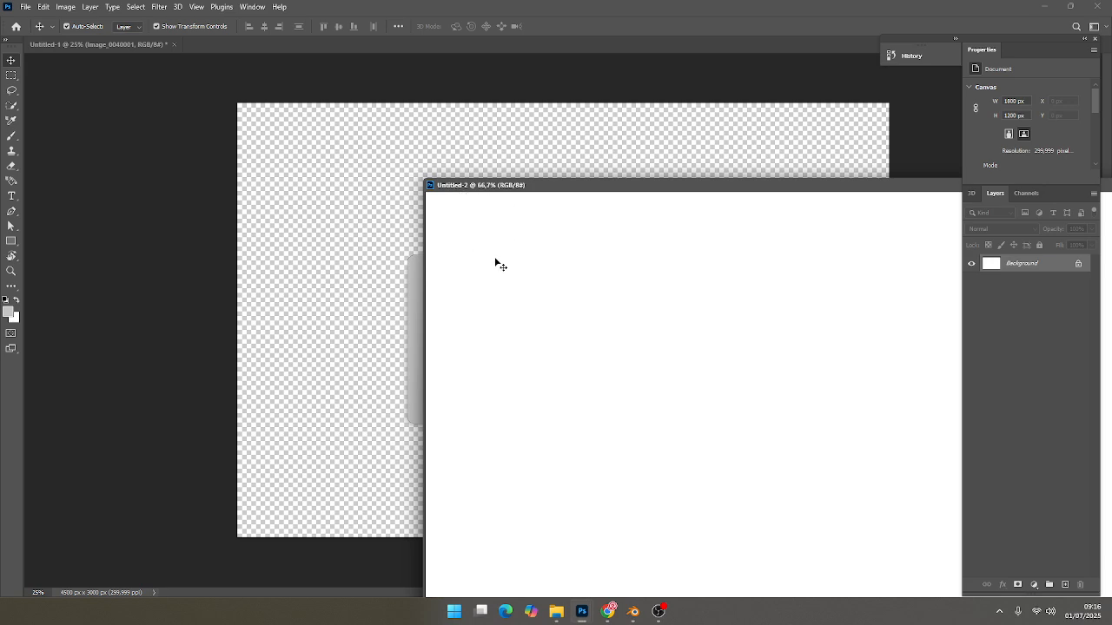
pyautogui.moveTo(496, 260); pyautogui.dragTo(348, 214)
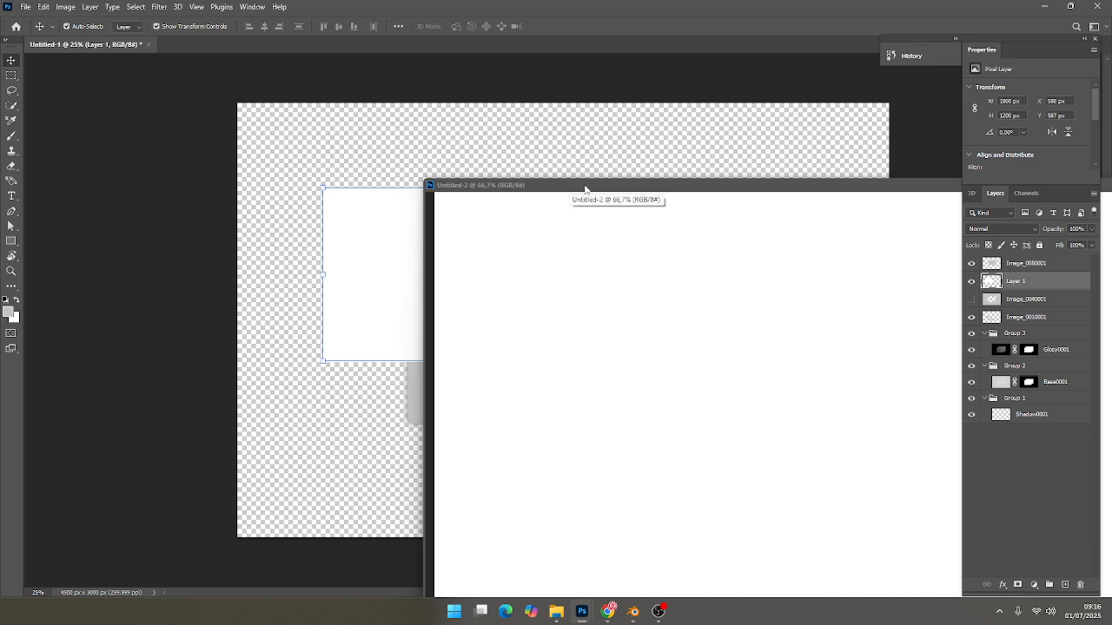
pyautogui.moveTo(584, 187); pyautogui.dragTo(416, 43)
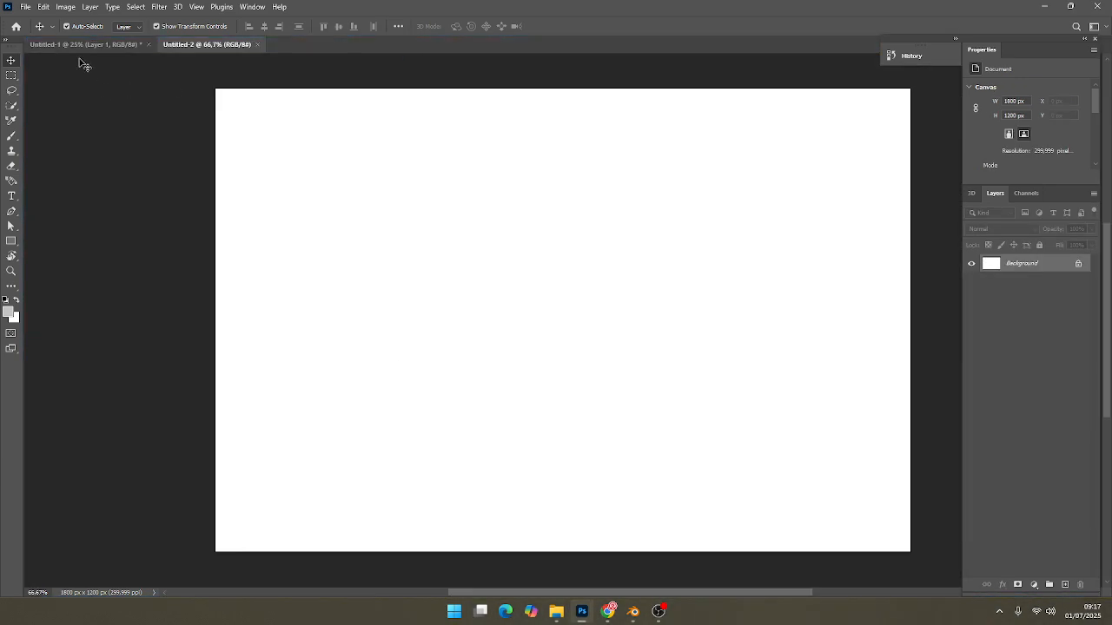
pyautogui.click(60, 46)
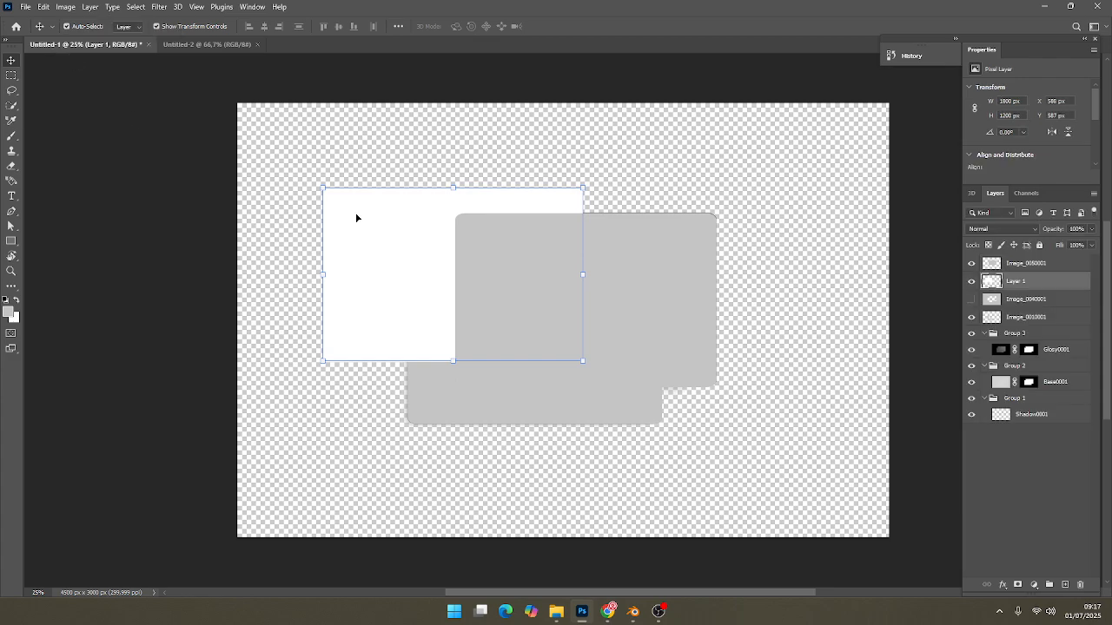
# Duplicate the white rectangle over the rear card and align the original with the side edges of the front card.
pyautogui.moveTo(349, 217); pyautogui.dragTo(532, 186)
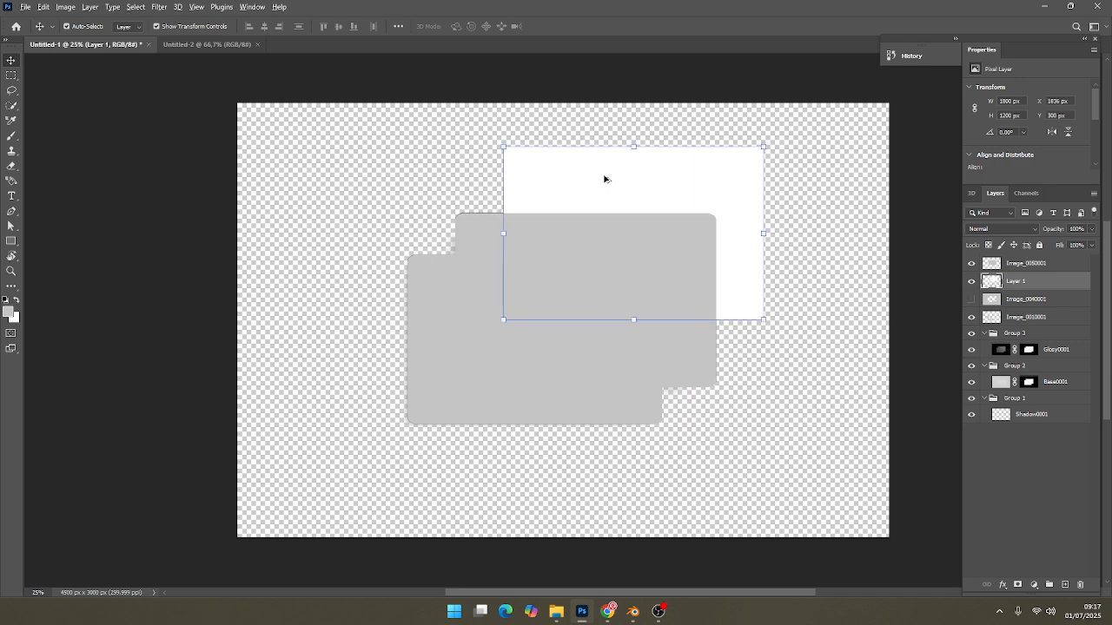
pyautogui.moveTo(601, 176); pyautogui.dragTo(424, 282)
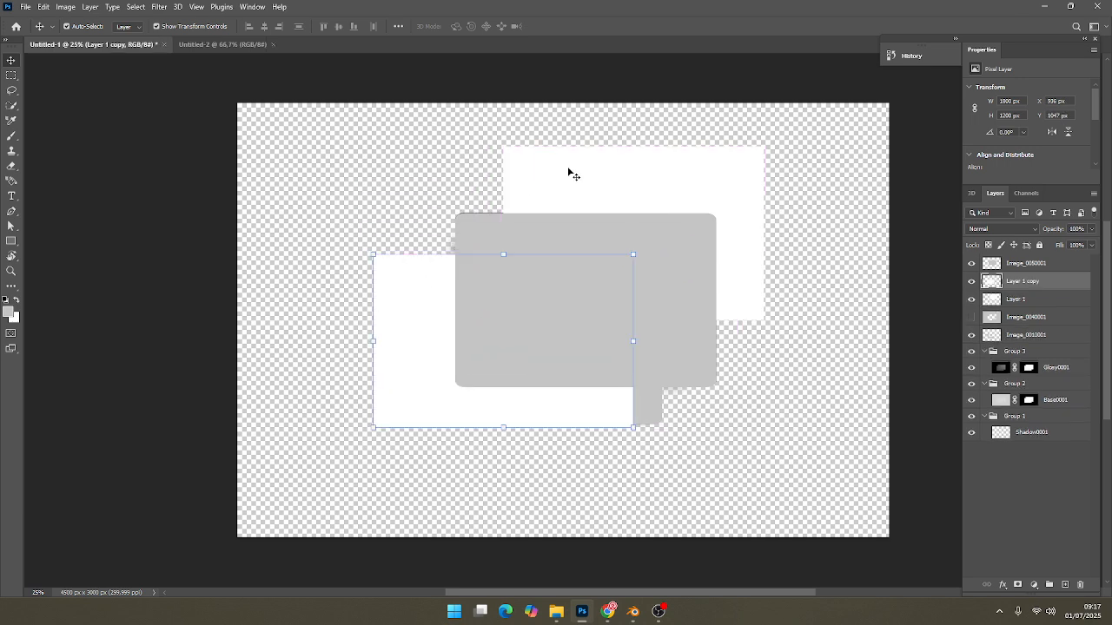
pyautogui.click(573, 165)
pyautogui.moveTo(574, 165); pyautogui.dragTo(527, 199)
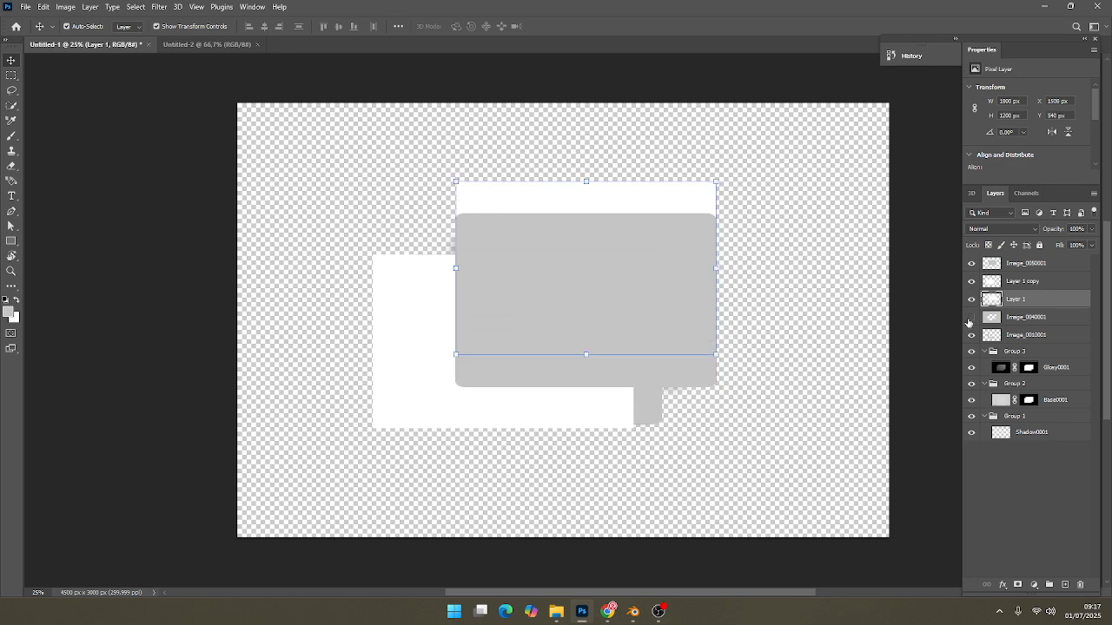
# Move both white rectangle layers into Group 2 above Base0001 and select Layer 1.
pyautogui.keyDown('ctrl'); pyautogui.click(1022, 282); pyautogui.keyUp('ctrl')
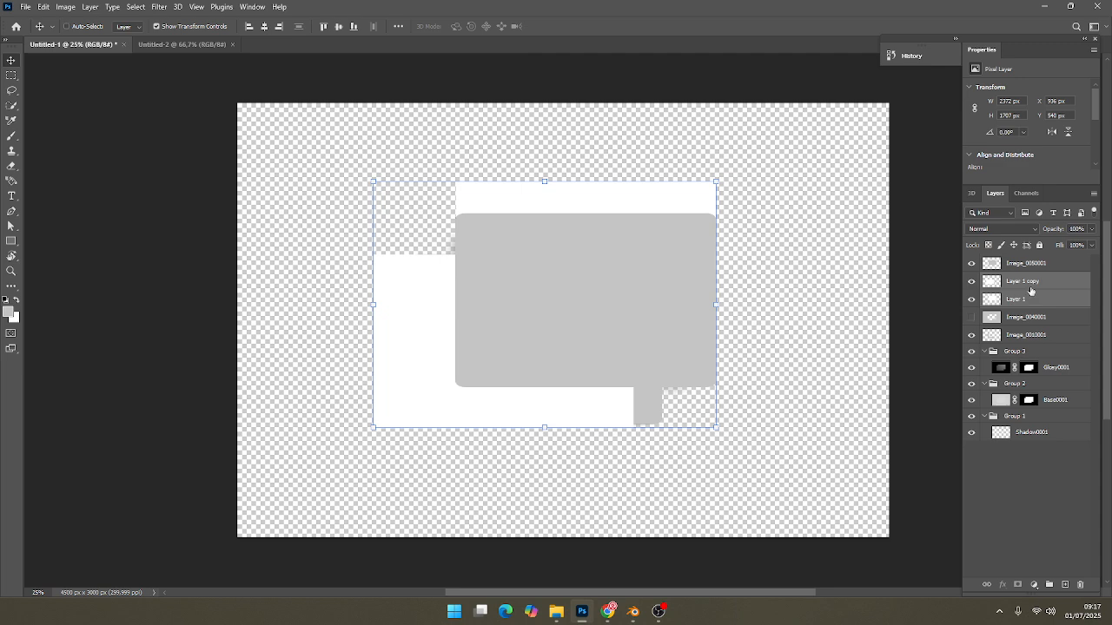
pyautogui.moveTo(1033, 285); pyautogui.dragTo(1054, 386)
pyautogui.click(1037, 383)
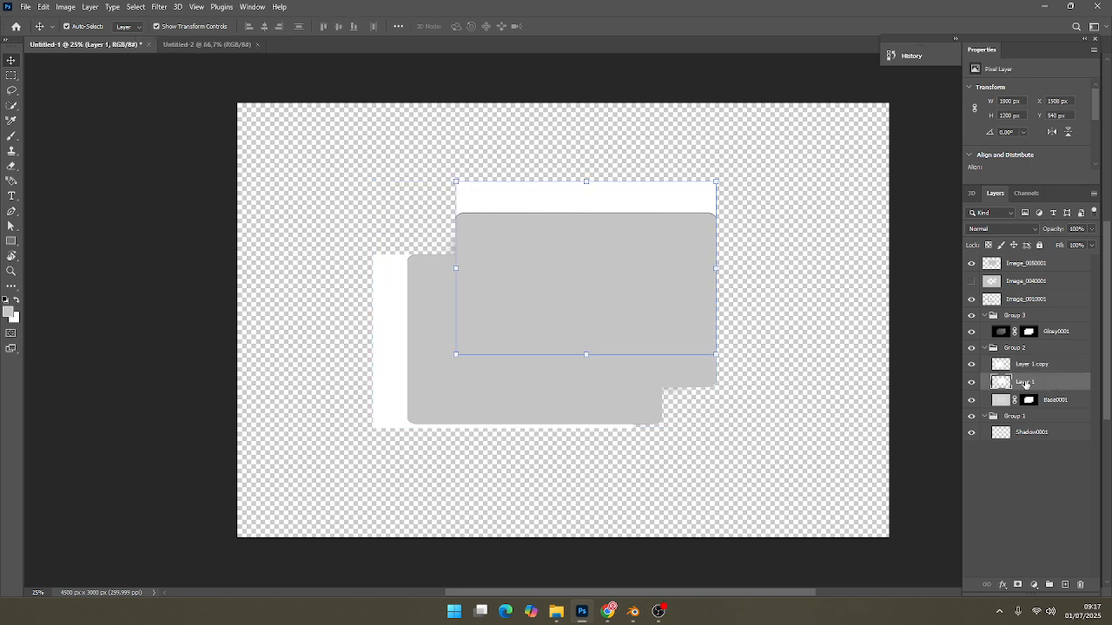
# Convert Layer 1 to a smart object and distort its upper and lower edges to meet the front card's edges.
pyautogui.rightClick(1032, 384)
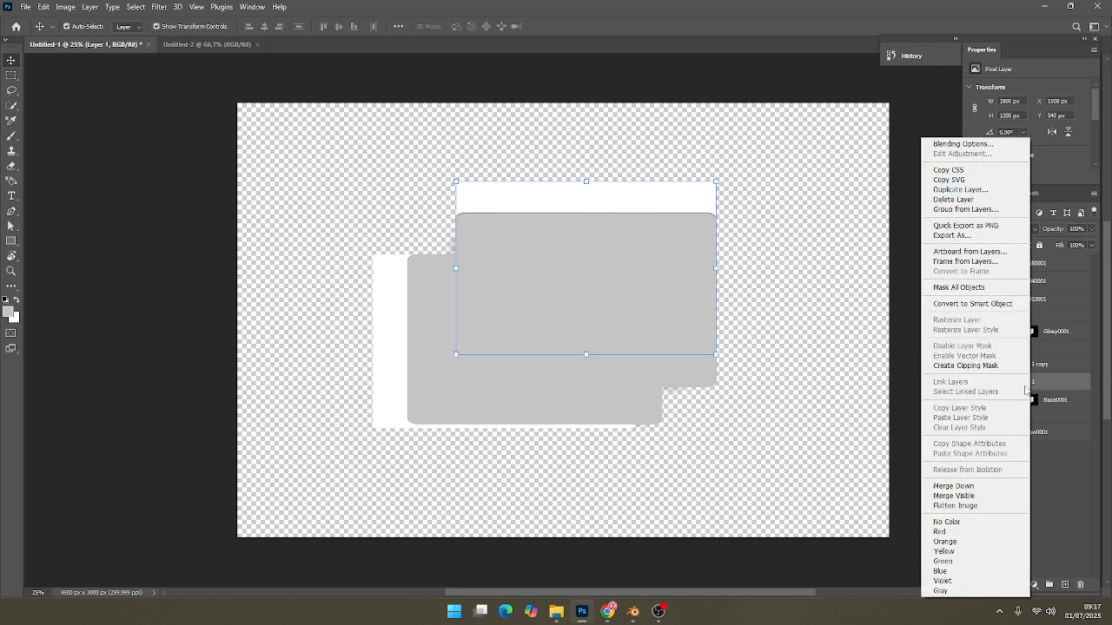
pyautogui.click(979, 304)
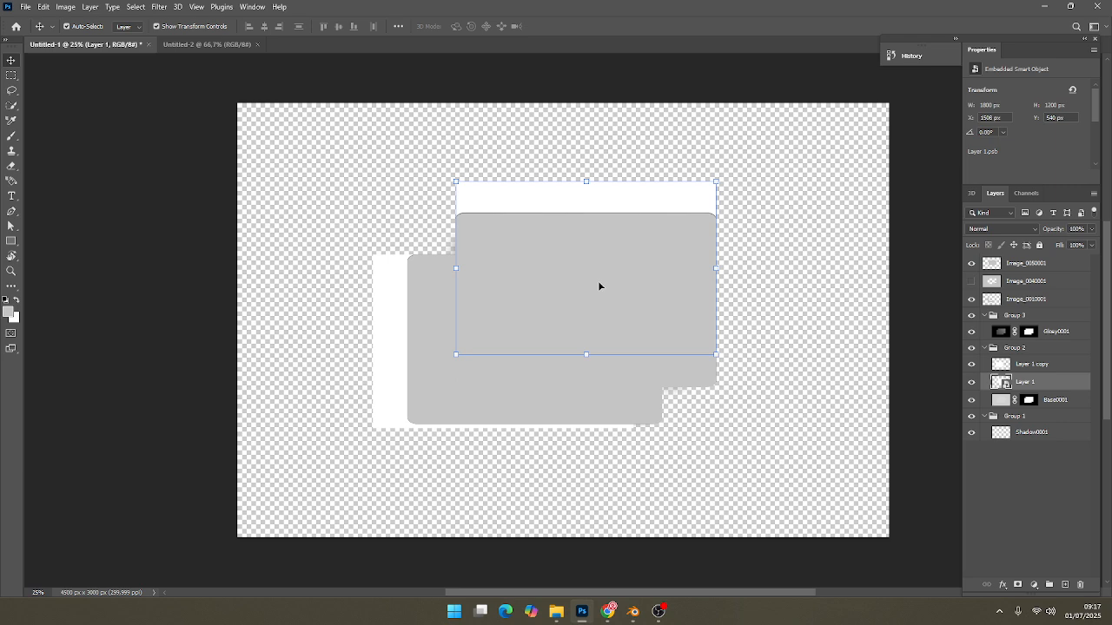
pyautogui.hotkey('ctrl', 't')
pyautogui.rightClick(588, 235)
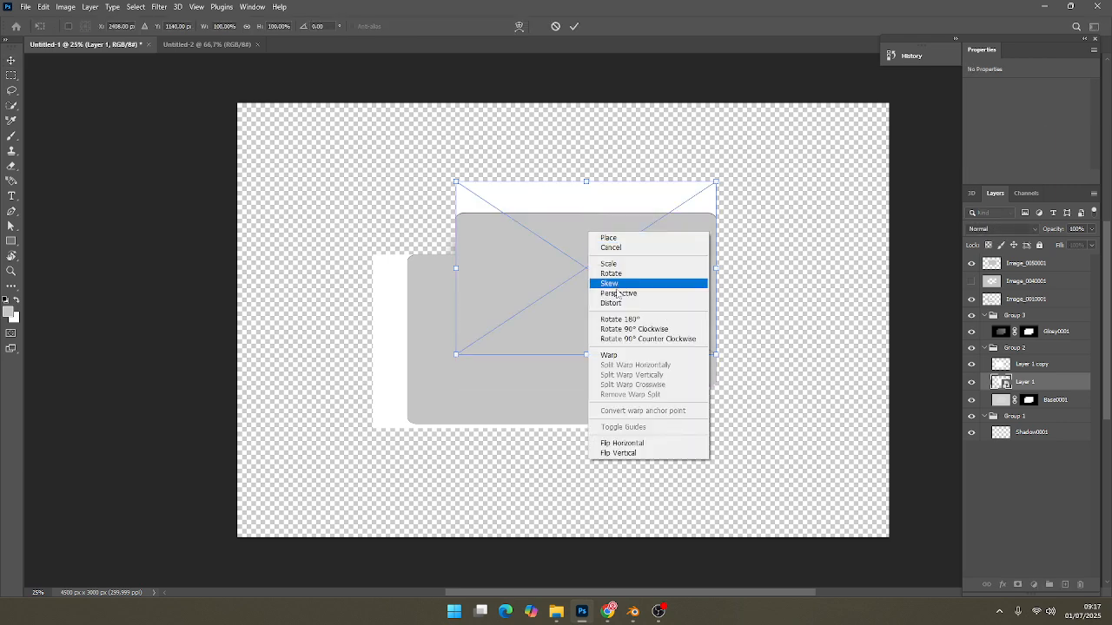
pyautogui.click(612, 304)
pyautogui.moveTo(587, 184); pyautogui.dragTo(588, 213)
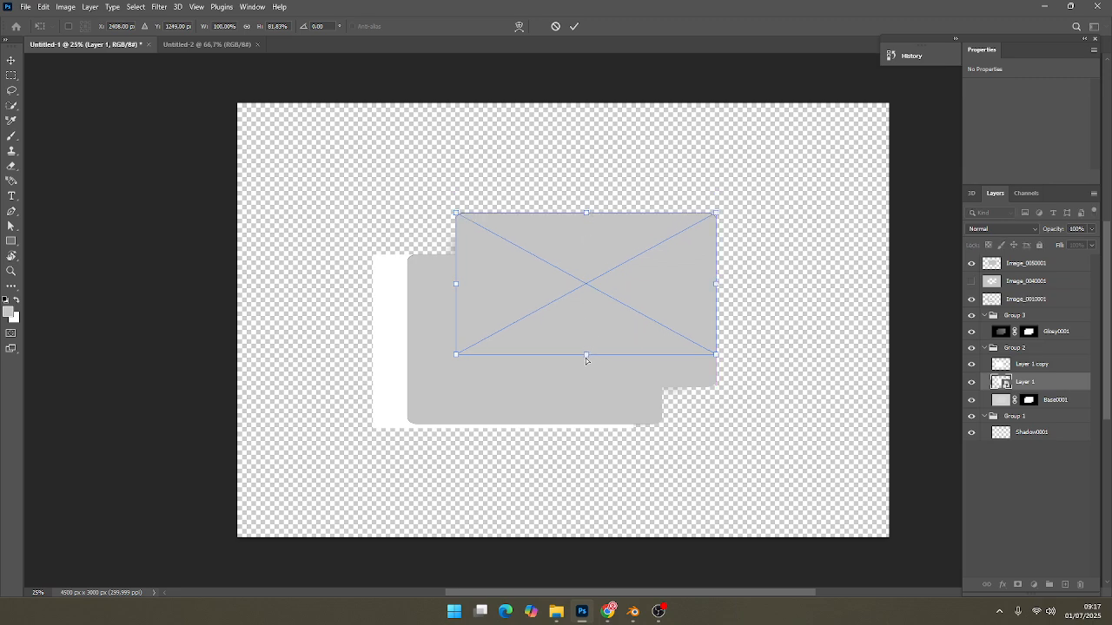
pyautogui.moveTo(586, 356); pyautogui.dragTo(595, 390)
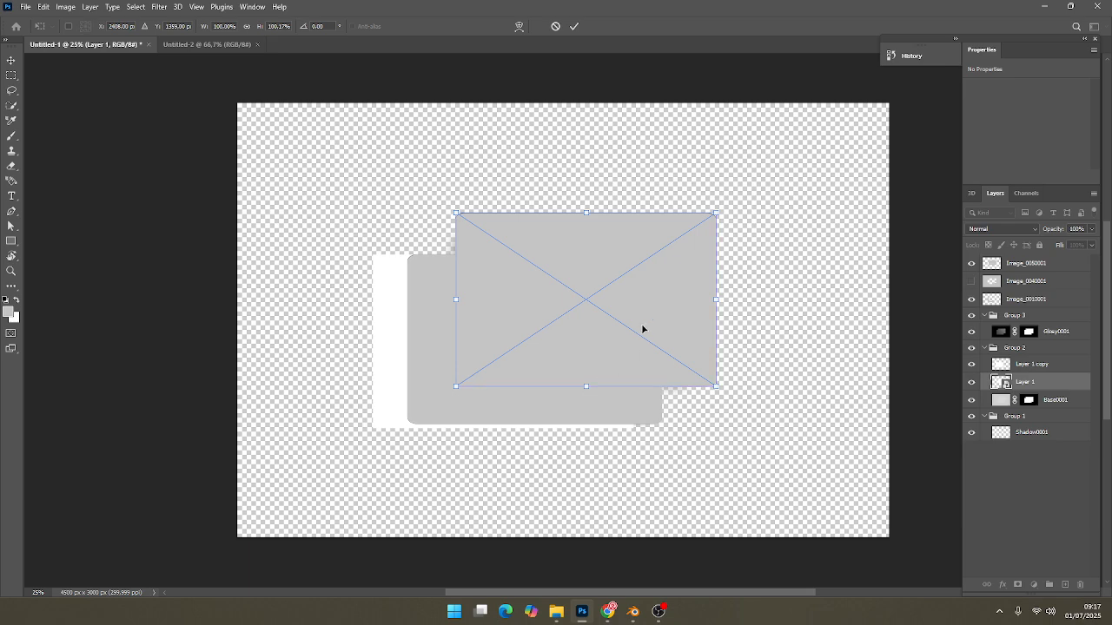
# Extend Layer 1's left edge to meet the front card's edge, making its width 100.17%, and apply the transform.
pyautogui.scroll(5, 713, 321)
pyautogui.scroll(-2, 729, 268)
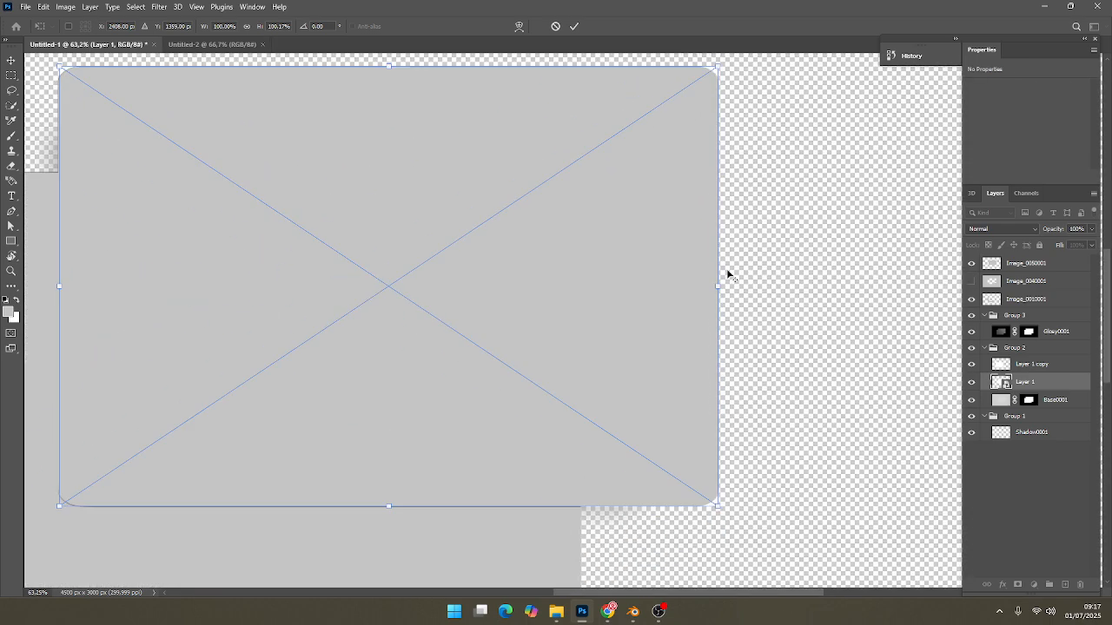
pyautogui.scroll(2, 728, 271)
pyautogui.scroll(4, 725, 287)
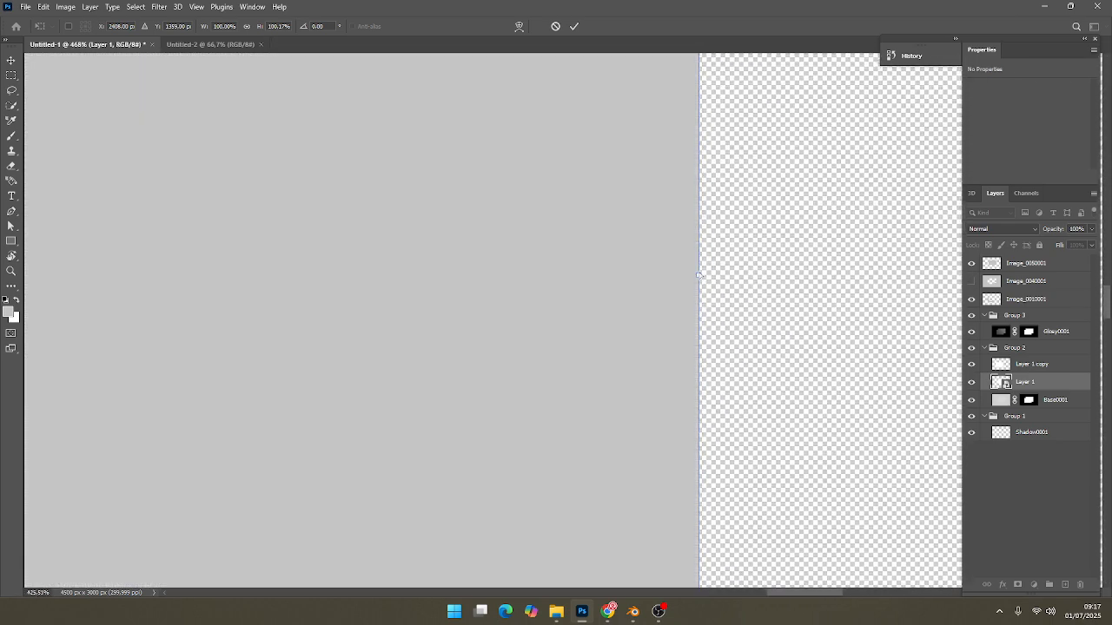
pyautogui.scroll(-7, 705, 272)
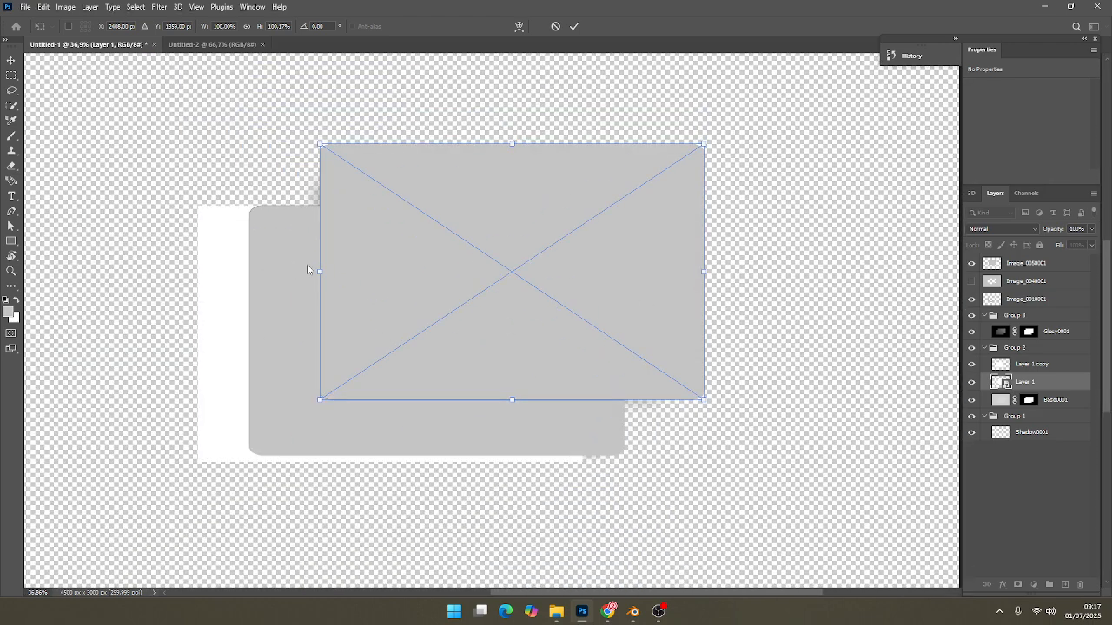
pyautogui.scroll(3, 321, 275)
pyautogui.scroll(3, 322, 276)
pyautogui.scroll(-6, 325, 283)
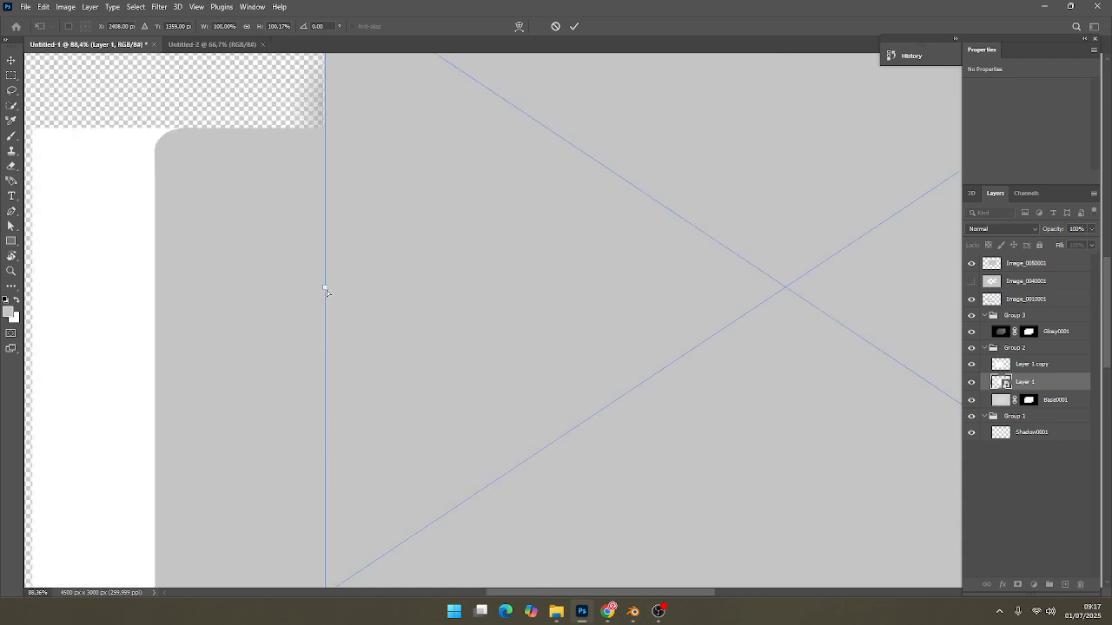
pyautogui.scroll(10, 334, 243)
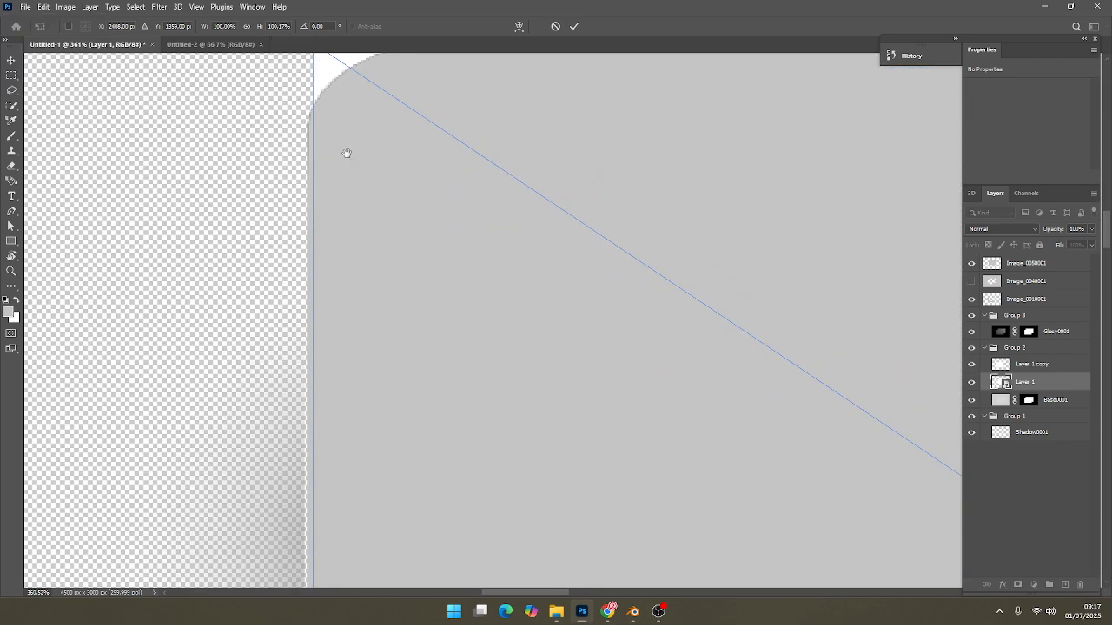
pyautogui.moveTo(345, 154); pyautogui.dragTo(385, 166)
pyautogui.scroll(-1, 380, 184)
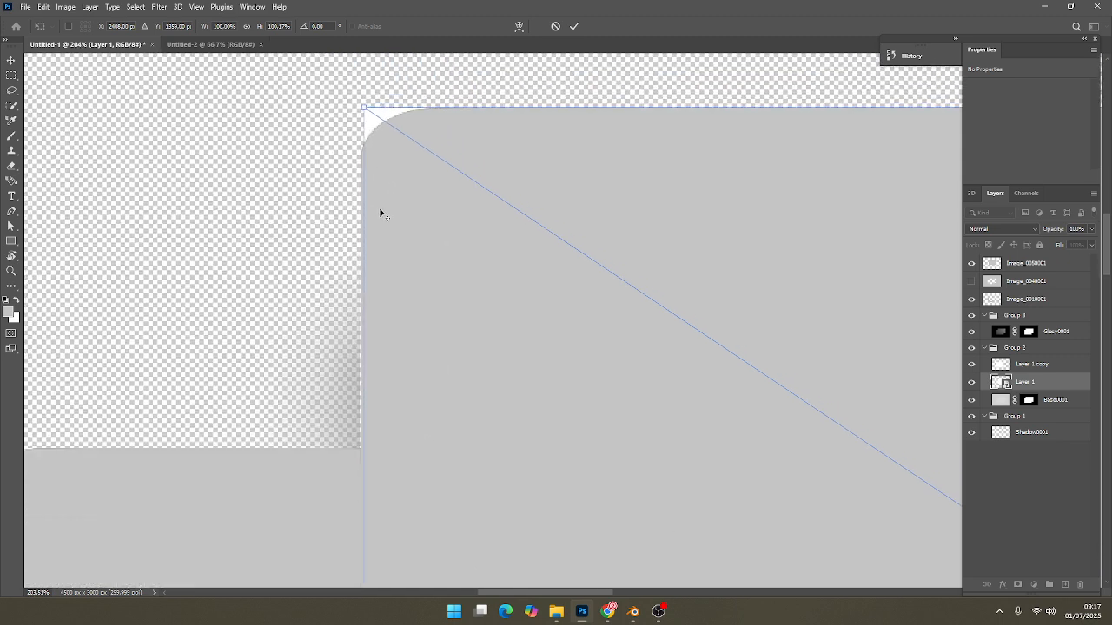
pyautogui.hotkey('alt', 'space')
pyautogui.moveTo(381, 459); pyautogui.dragTo(370, 278)
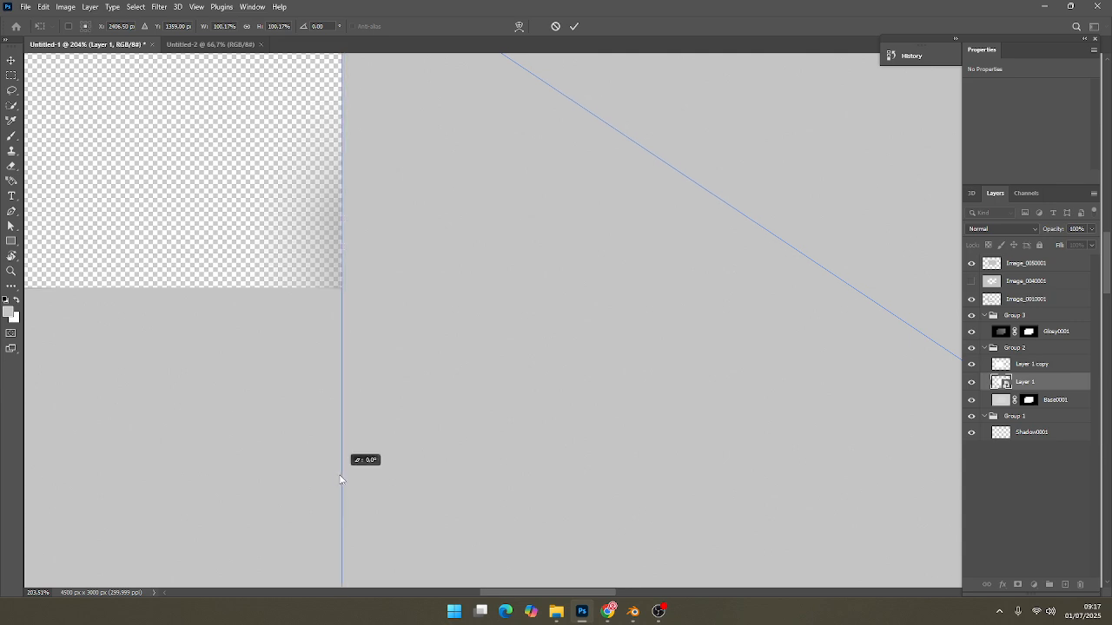
pyautogui.scroll(-5, 344, 478)
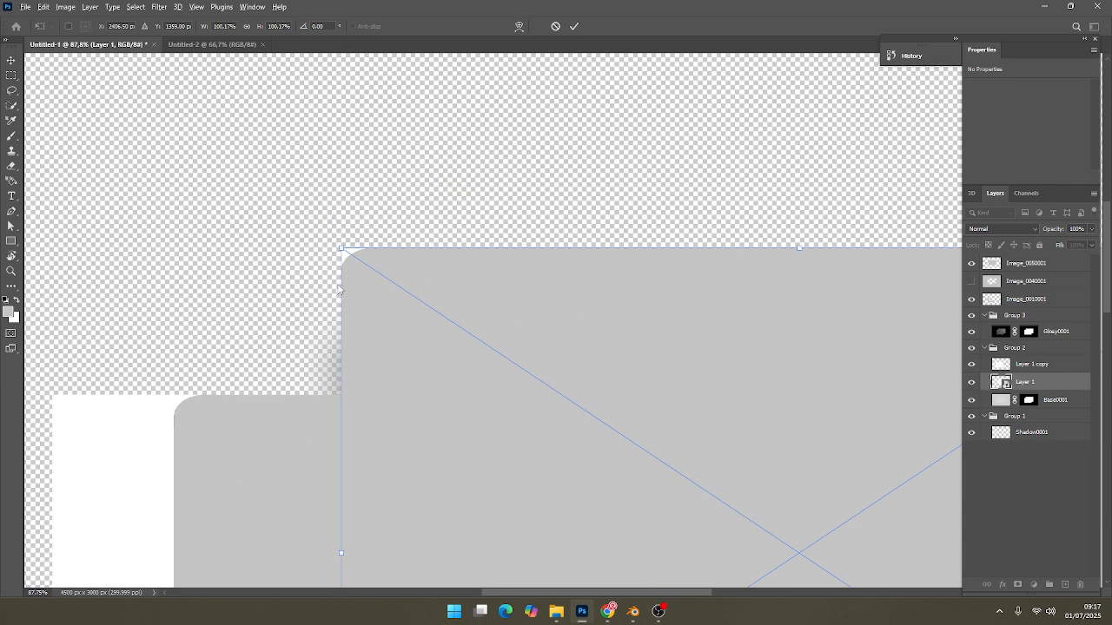
pyautogui.scroll(2, 338, 287)
pyautogui.scroll(-3, 341, 288)
pyautogui.scroll(-6, 340, 288)
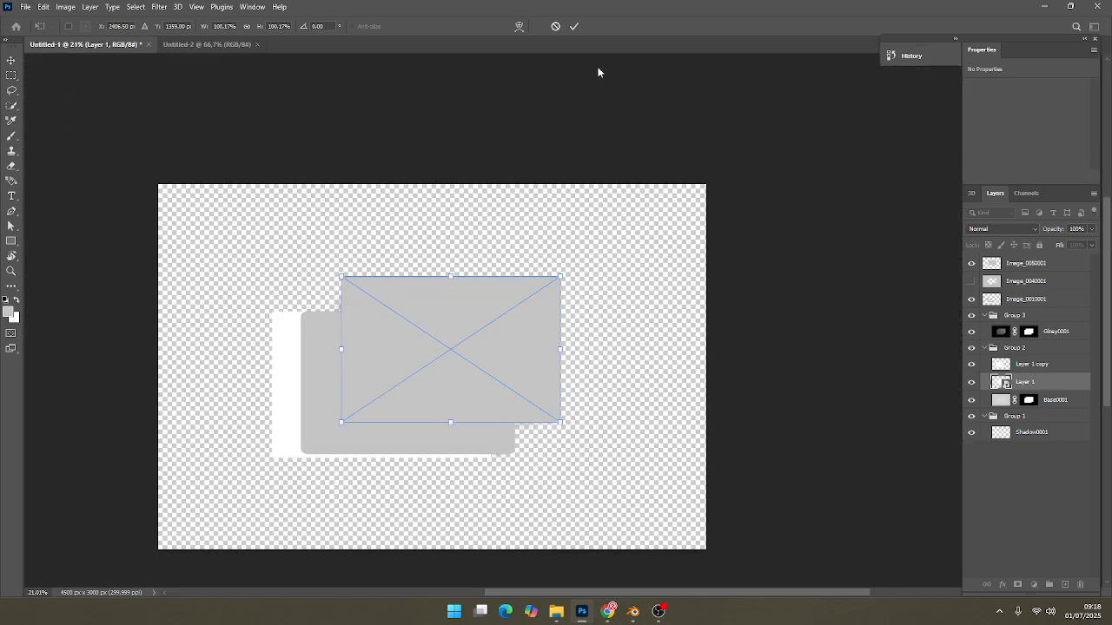
pyautogui.click(574, 26)
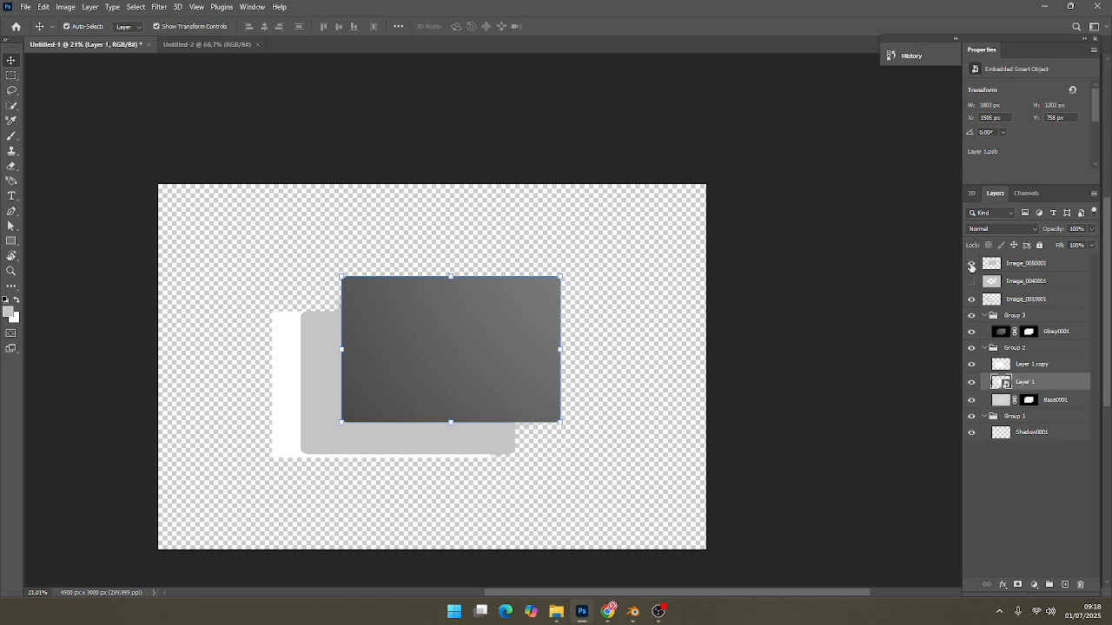
# Mask Layer 1 with the front card shape from the topmost Image layer, then hide that shape layer.
pyautogui.click(971, 264)
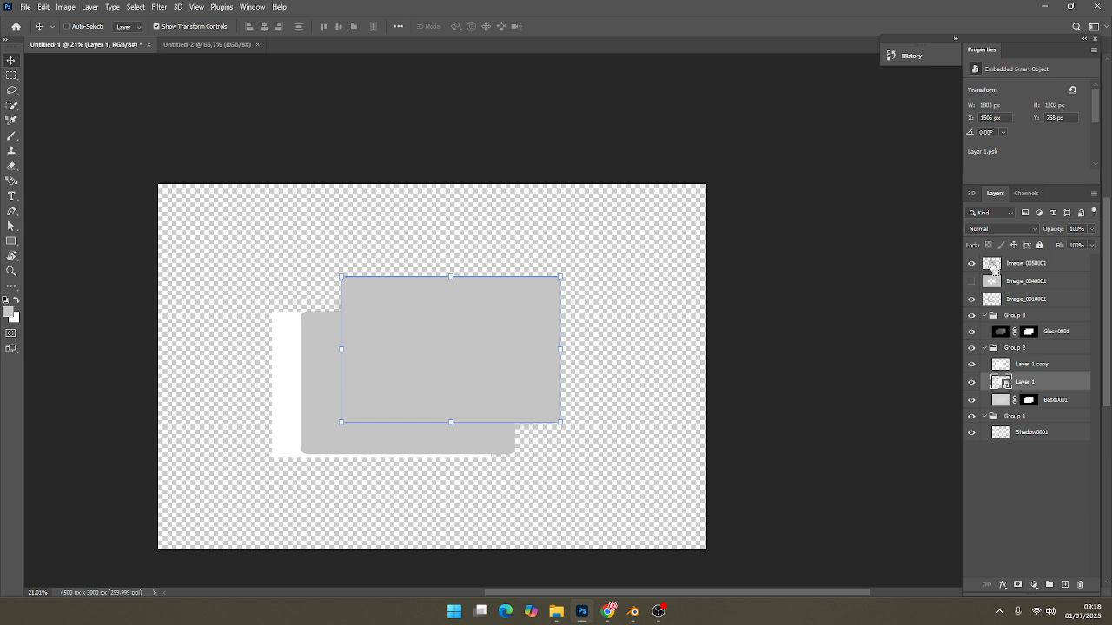
pyautogui.keyDown('ctrl'); pyautogui.click(992, 269); pyautogui.keyUp('ctrl')
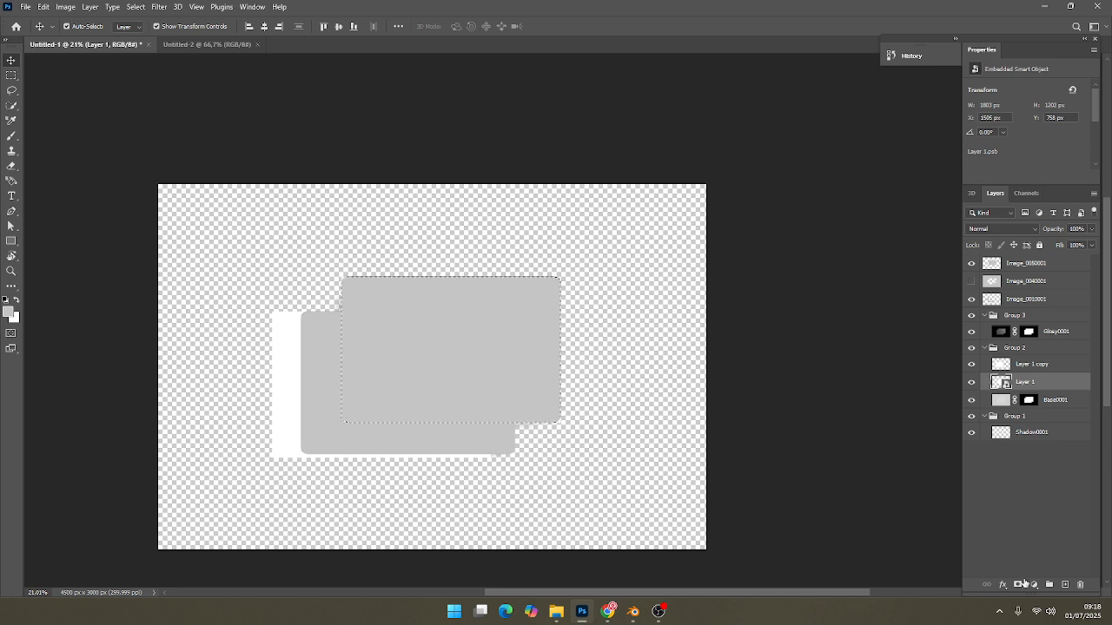
pyautogui.click(1018, 584)
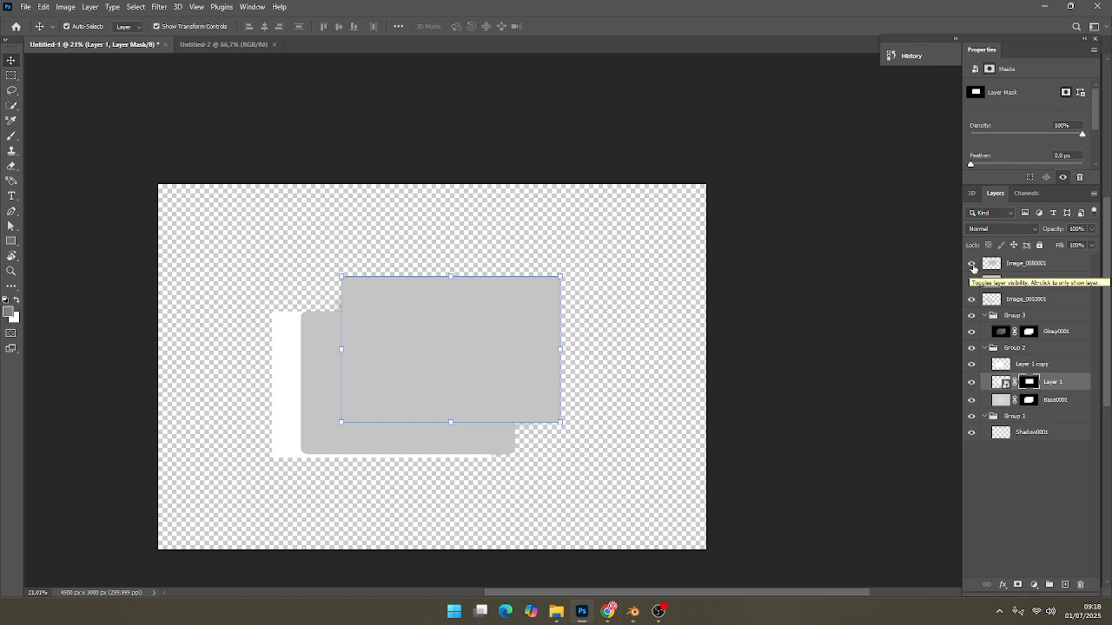
pyautogui.click(972, 264)
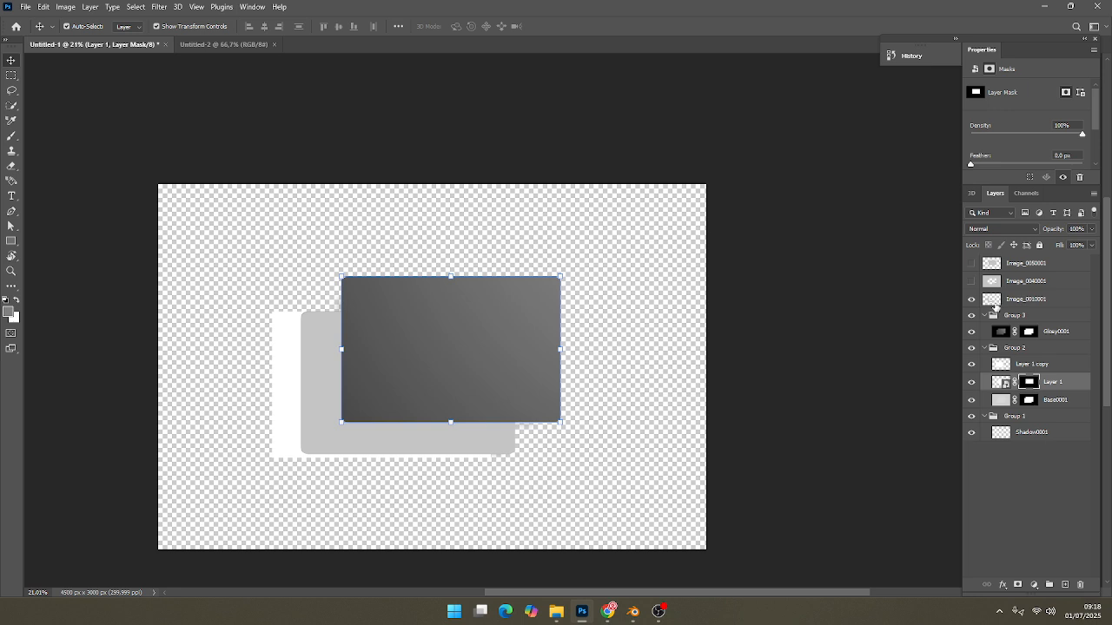
# Convert Layer 1 copy to a smart object and fit its left and right edges to the rear card.
pyautogui.click(1030, 365)
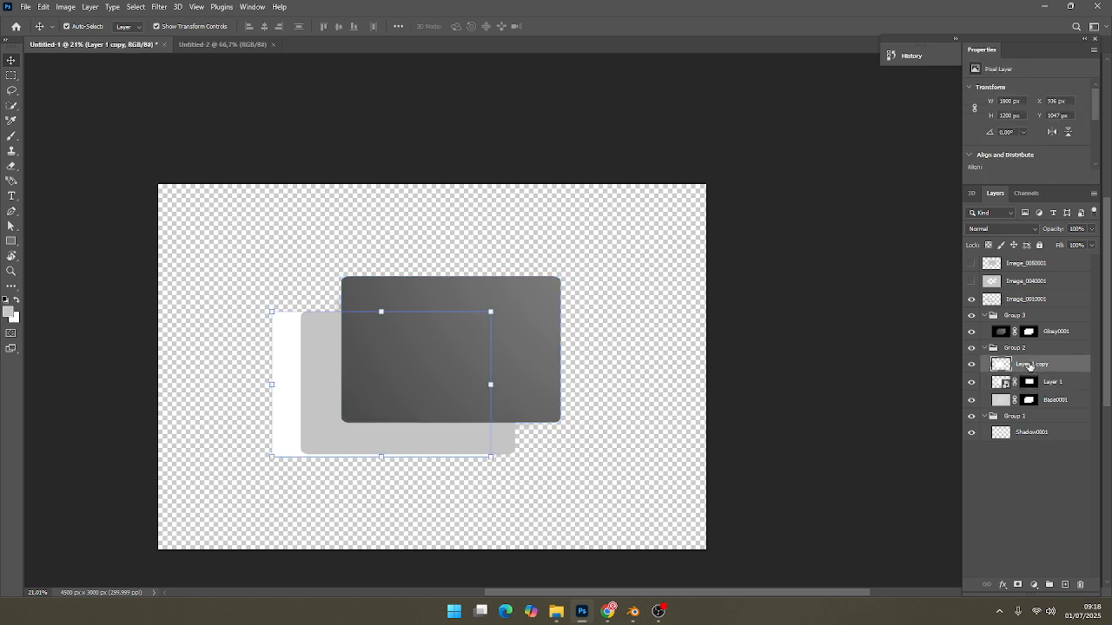
pyautogui.rightClick(1030, 366)
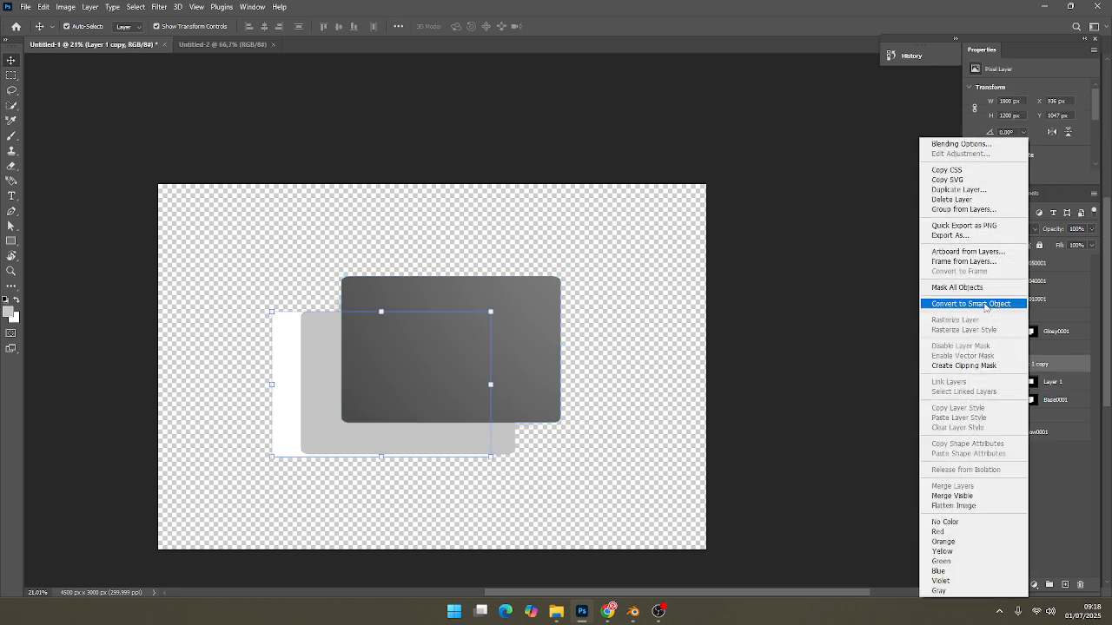
pyautogui.click(985, 304)
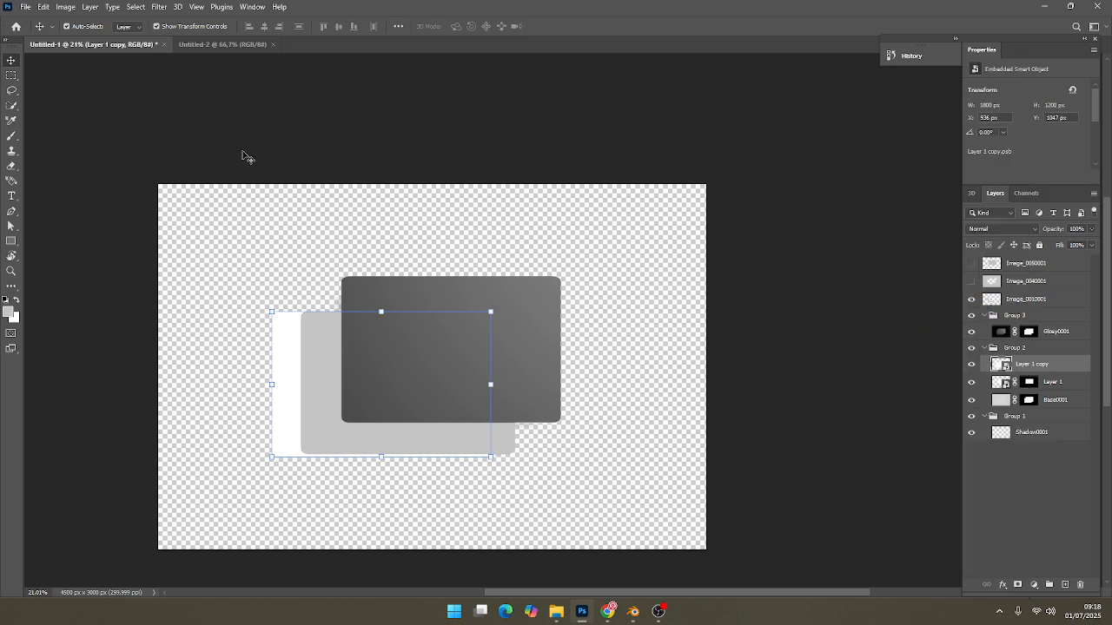
pyautogui.hotkey('ctrl', 't')
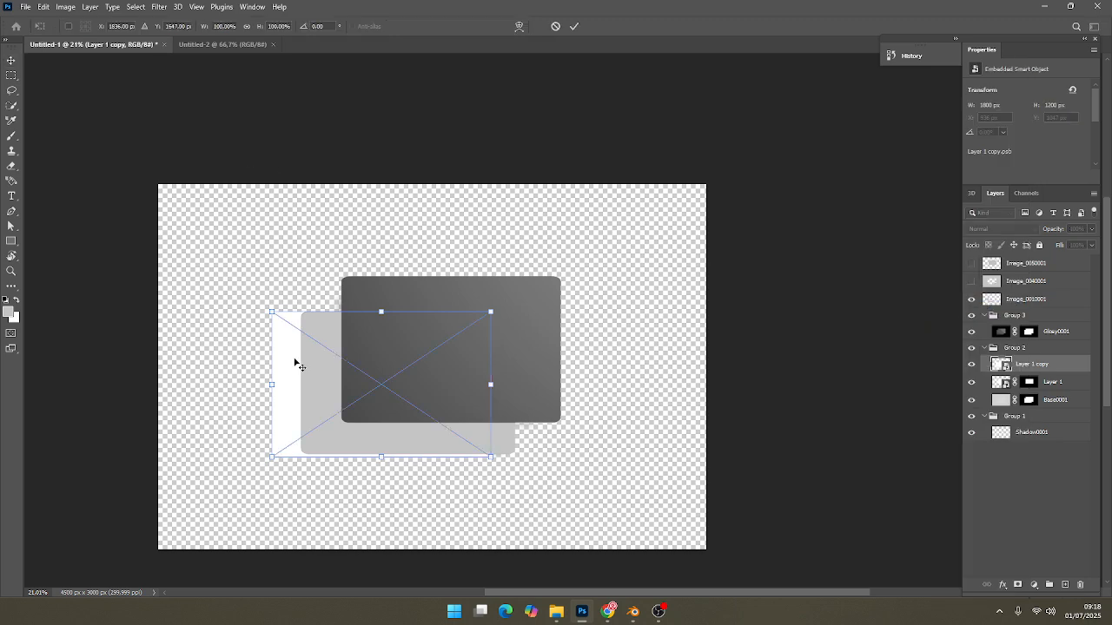
pyautogui.rightClick(299, 346)
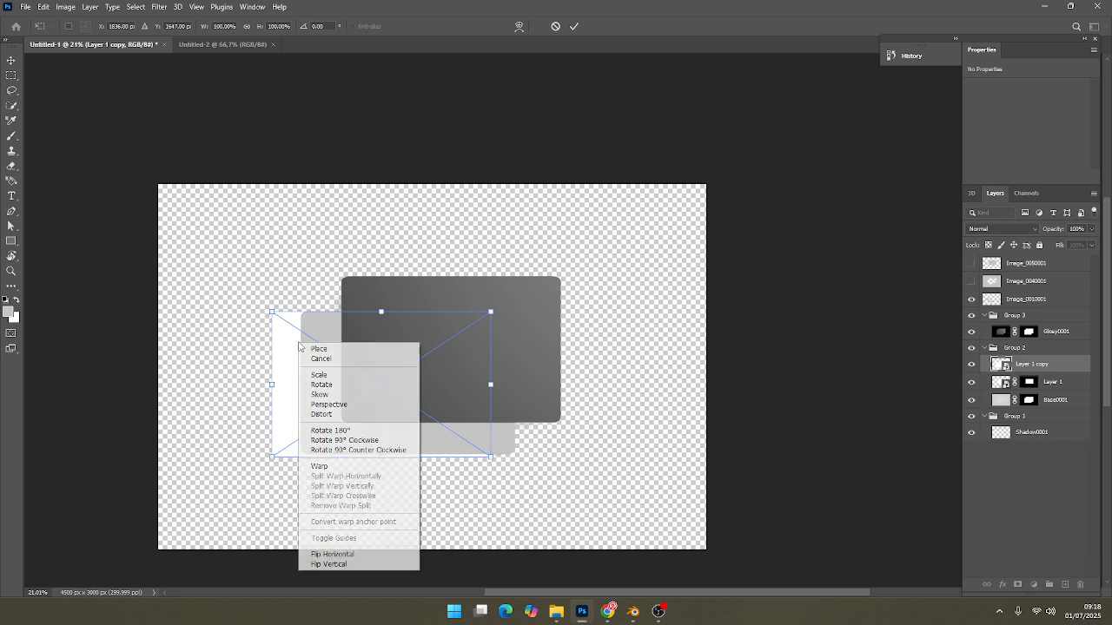
pyautogui.click(312, 402)
pyautogui.moveTo(271, 385); pyautogui.dragTo(300, 385)
pyautogui.moveTo(489, 387); pyautogui.dragTo(514, 377)
# Lower the upper edge of Layer 1 copy to the rear card's edge, making its height 97.61%, and apply the transform.
pyautogui.scroll(5, 422, 476)
pyautogui.scroll(5, 415, 441)
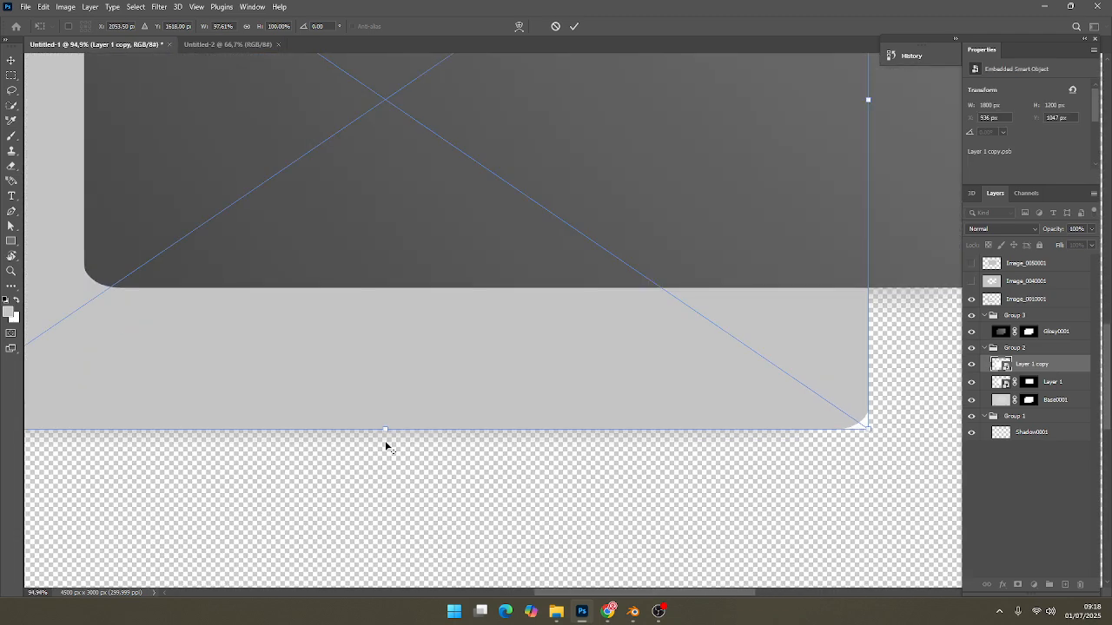
pyautogui.scroll(-2, 415, 417)
pyautogui.scroll(-5, 415, 415)
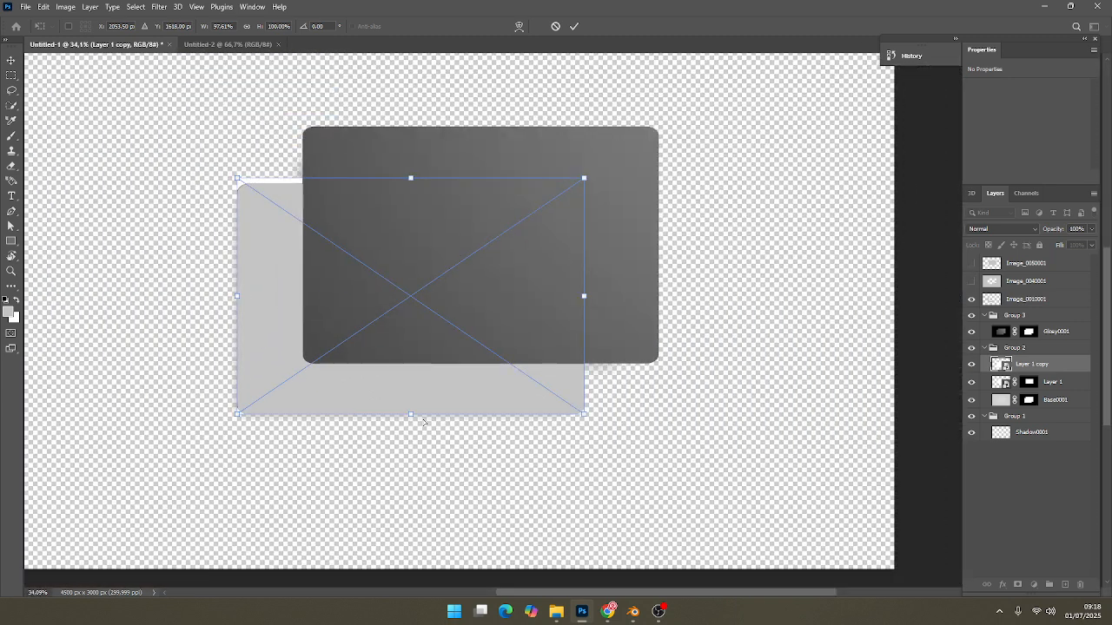
pyautogui.scroll(6, 405, 252)
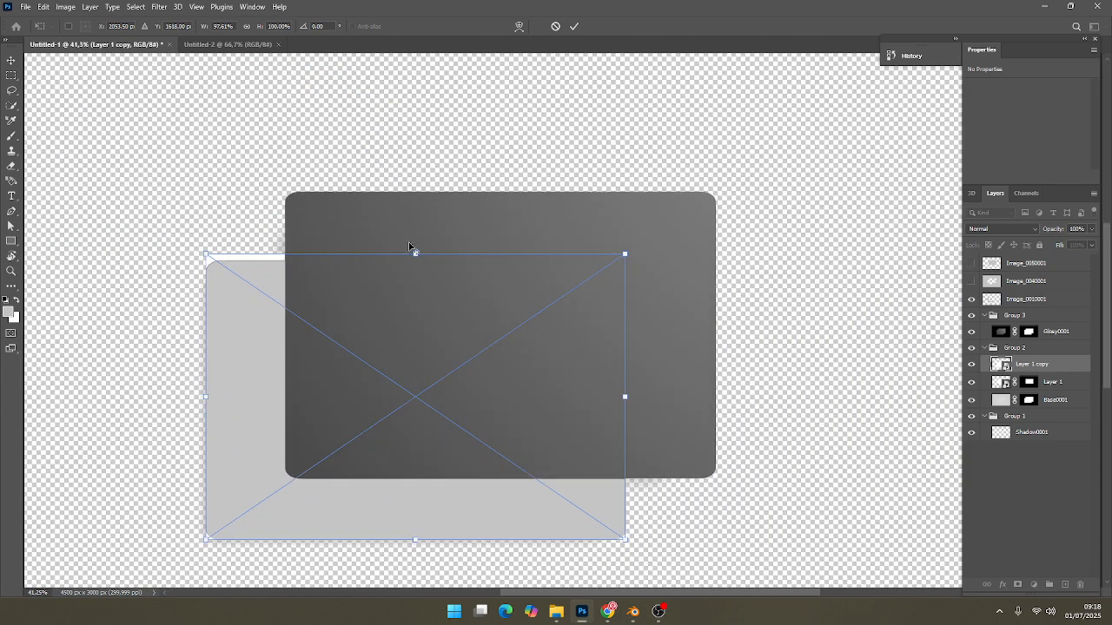
pyautogui.moveTo(441, 258); pyautogui.dragTo(440, 274)
pyautogui.scroll(-5, 439, 275)
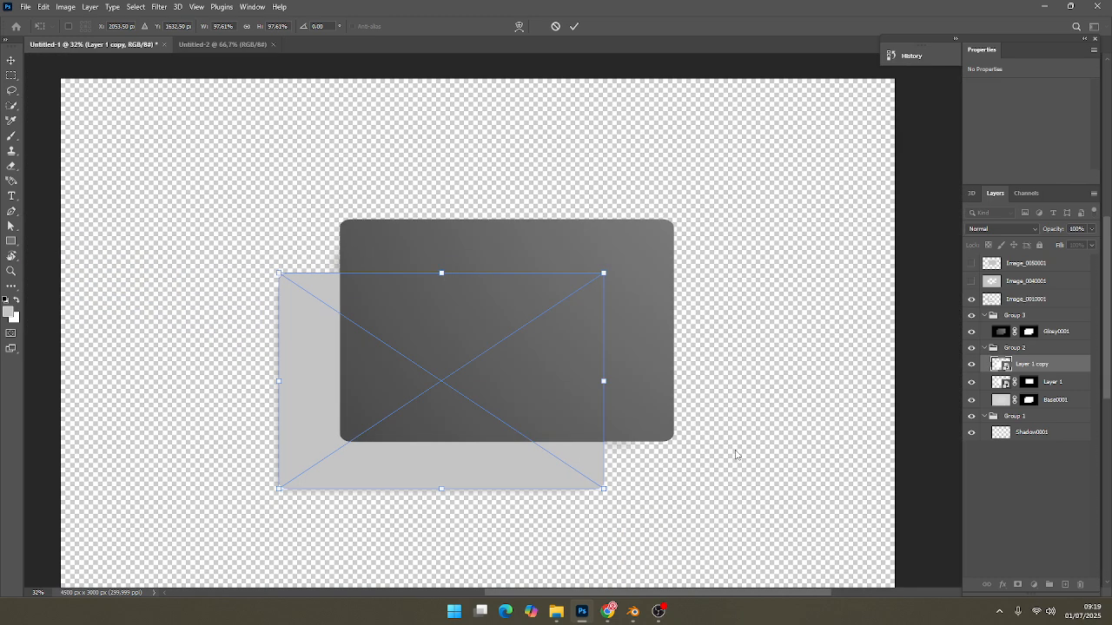
pyautogui.scroll(6, 605, 416)
pyautogui.scroll(-5, 606, 416)
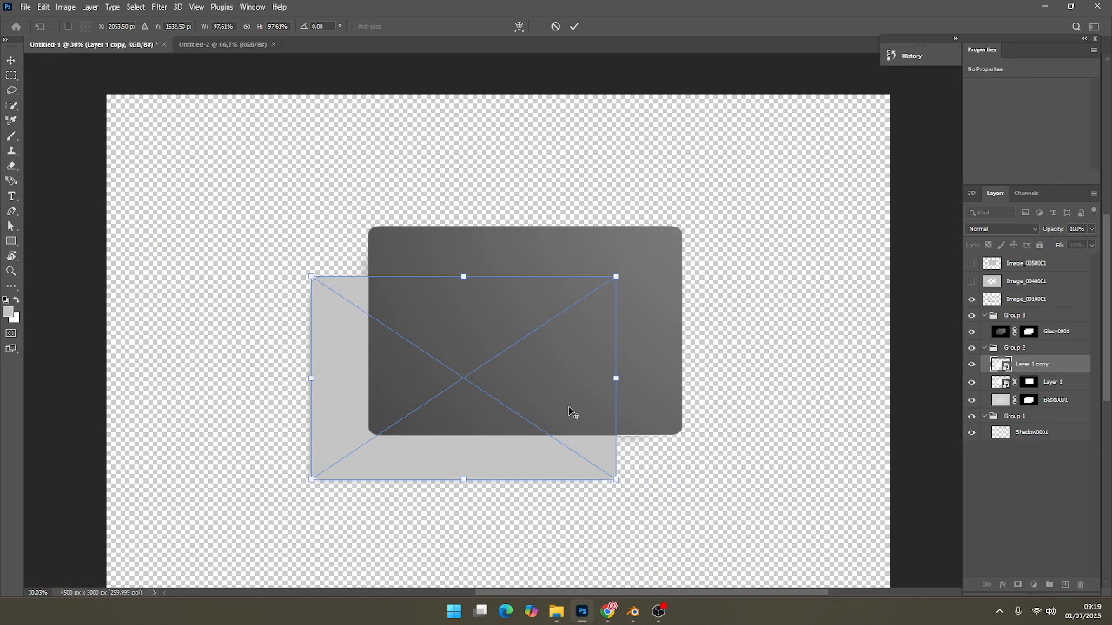
pyautogui.scroll(6, 306, 391)
pyautogui.scroll(-5, 310, 388)
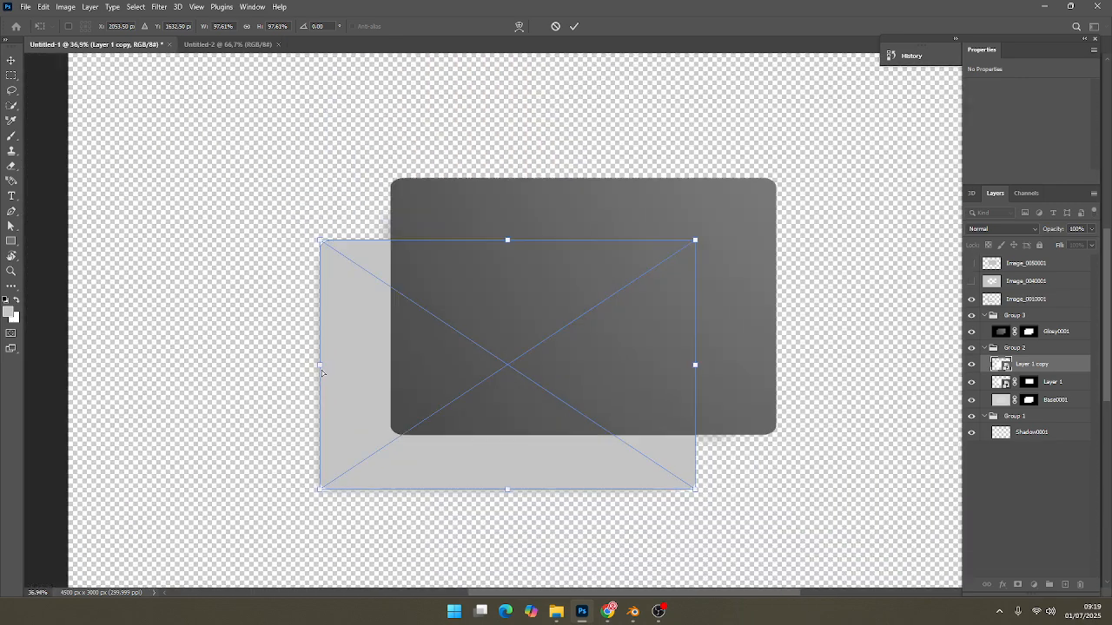
pyautogui.scroll(4, 341, 414)
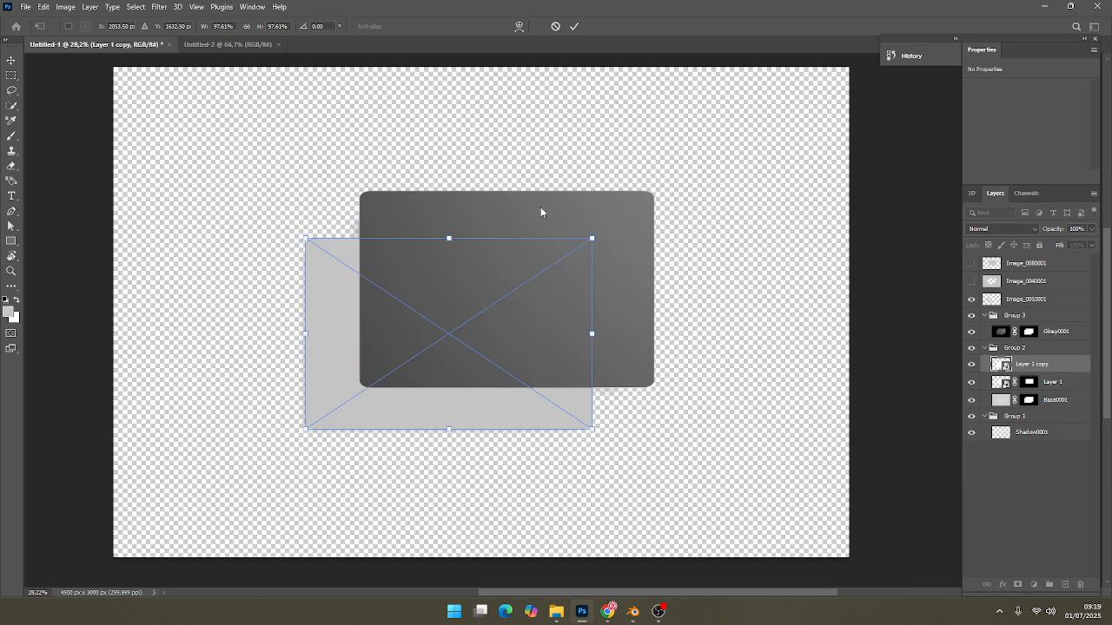
pyautogui.click(574, 26)
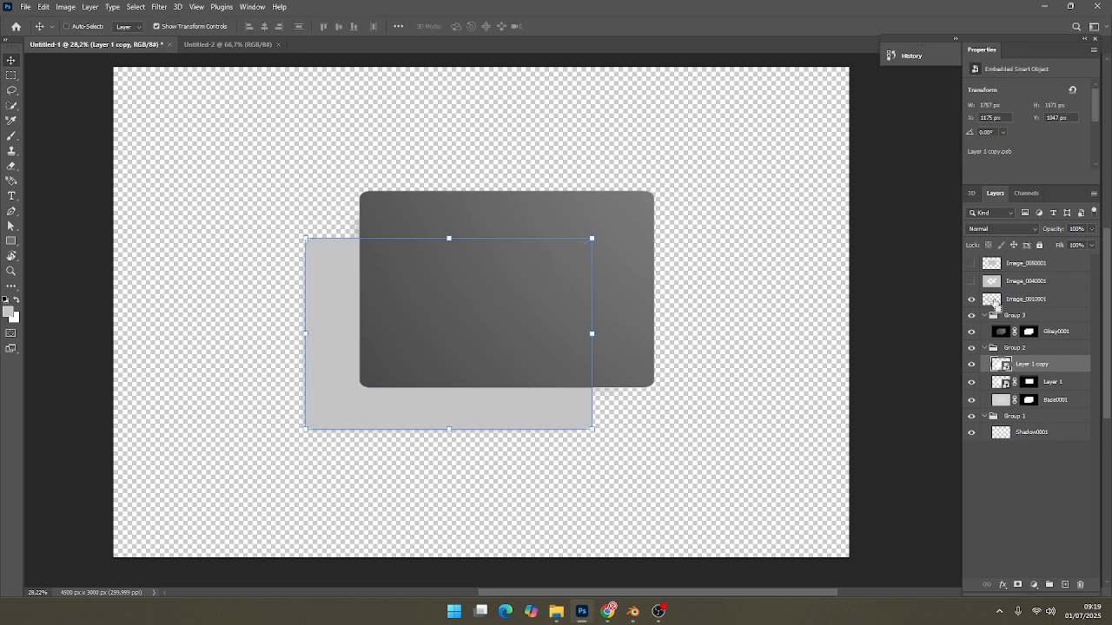
# Mask Layer 1 copy with the rear card shape from Image_0010001, then hide that shape layer.
pyautogui.keyDown('ctrl'); pyautogui.click(994, 303); pyautogui.keyUp('ctrl')
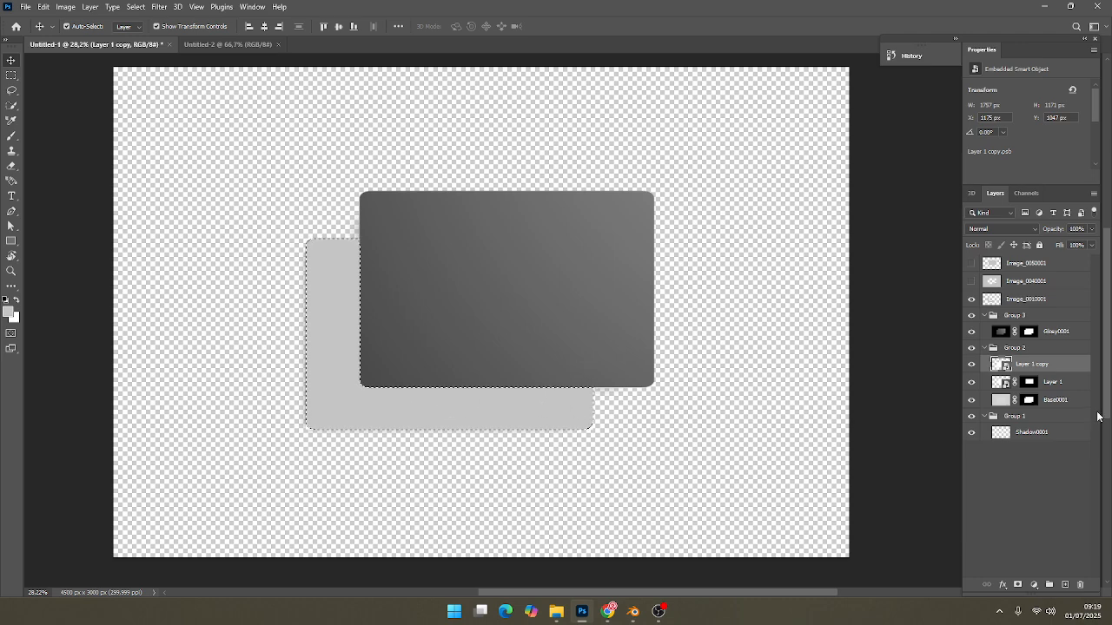
pyautogui.click(1017, 587)
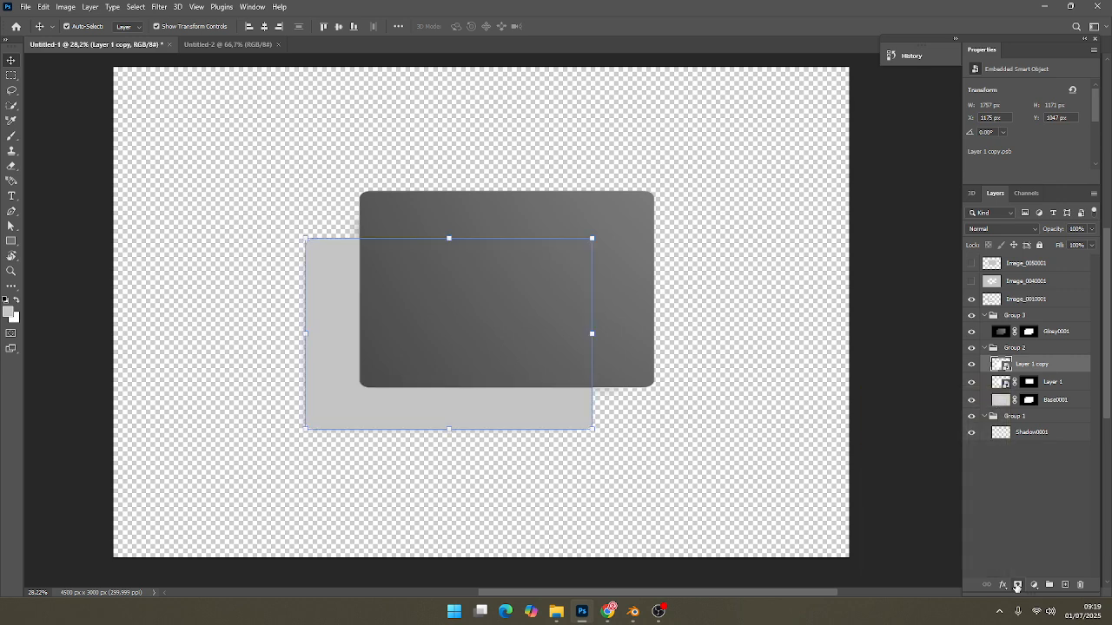
pyautogui.click(971, 301)
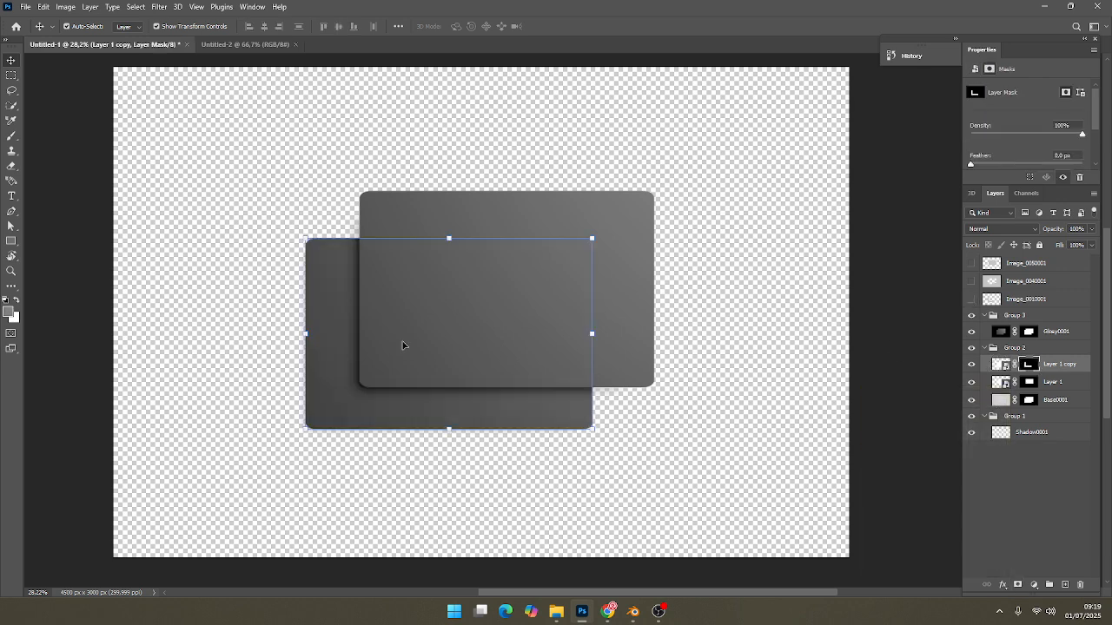
# Set the blend mode of the Glosy0001 layer in Group 3 to Screen.
pyautogui.moveTo(407, 324); pyautogui.dragTo(437, 328)
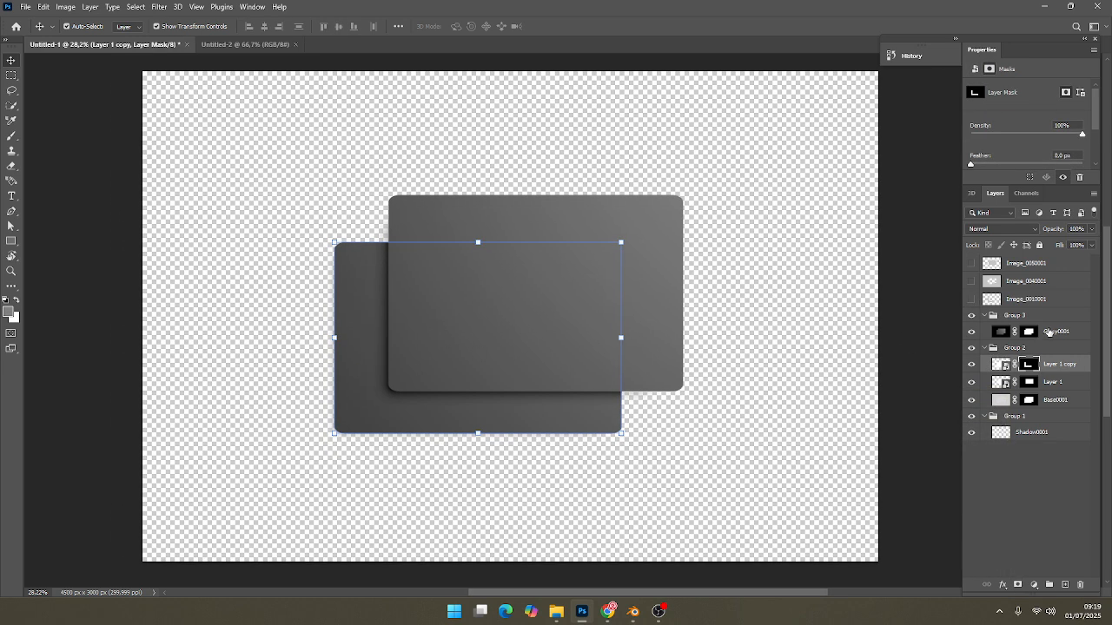
pyautogui.click(1058, 332)
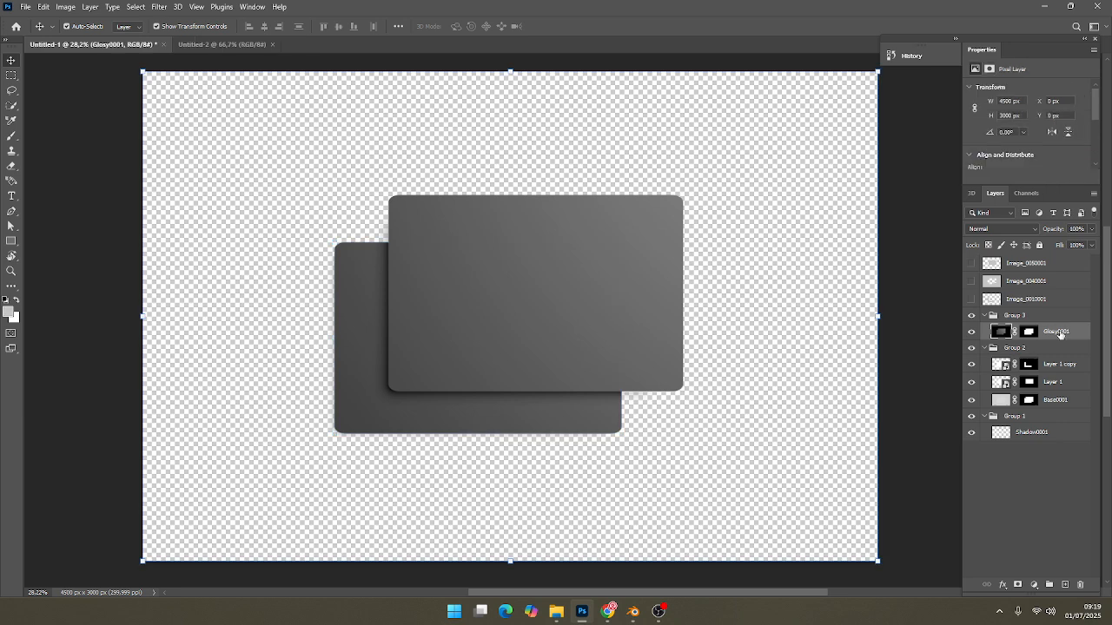
pyautogui.click(1008, 229)
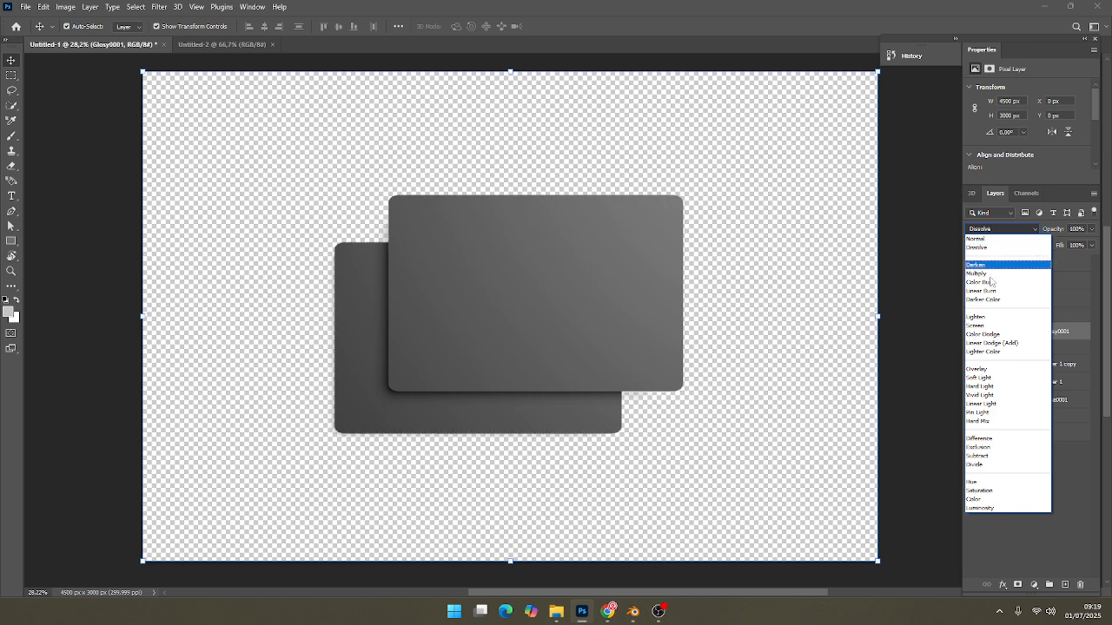
pyautogui.click(976, 326)
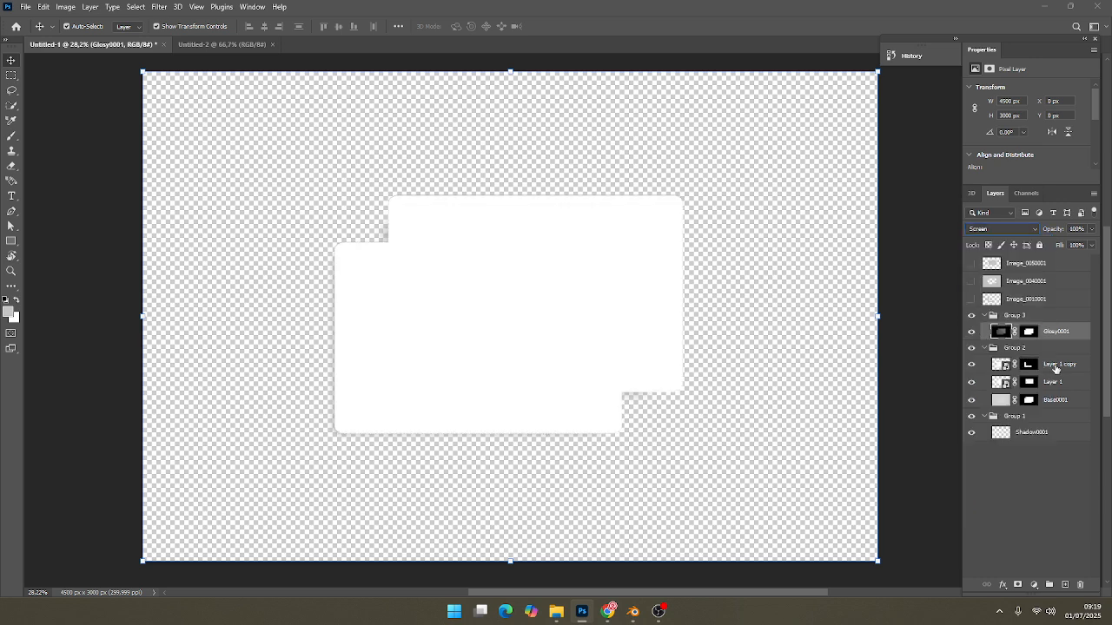
# Set the blend mode of Layer 1 copy, Layer 1 and Shadow0001 to Multiply, and deselect the layers.
pyautogui.click(1056, 366)
pyautogui.keyDown('shift'); pyautogui.click(1053, 382); pyautogui.keyUp('shift')
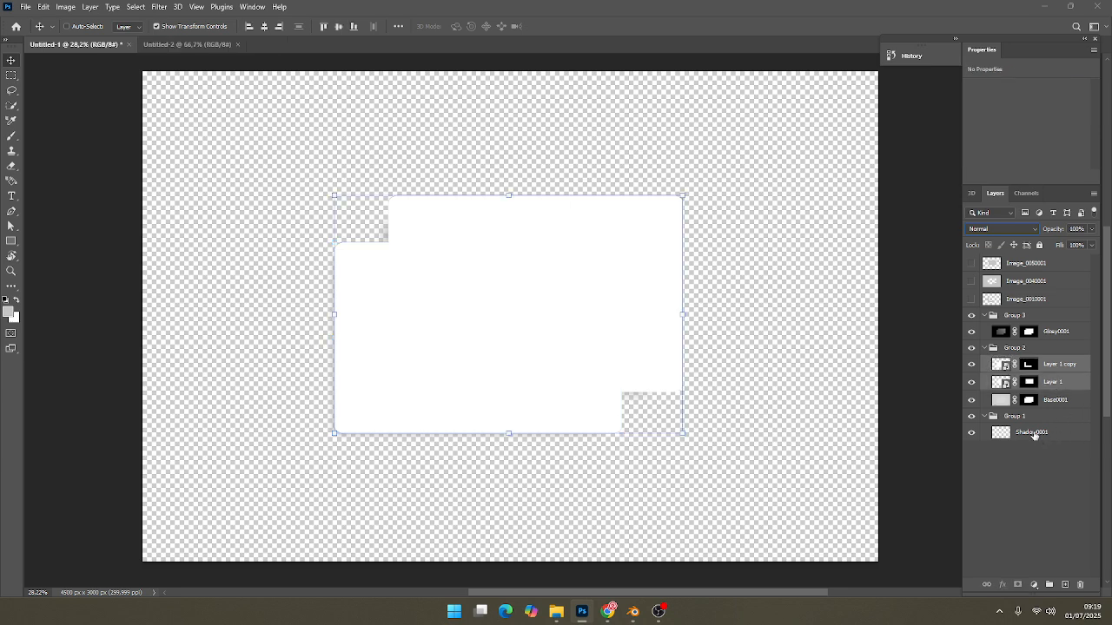
pyautogui.keyDown('ctrl'); pyautogui.click(1033, 434); pyautogui.keyUp('ctrl')
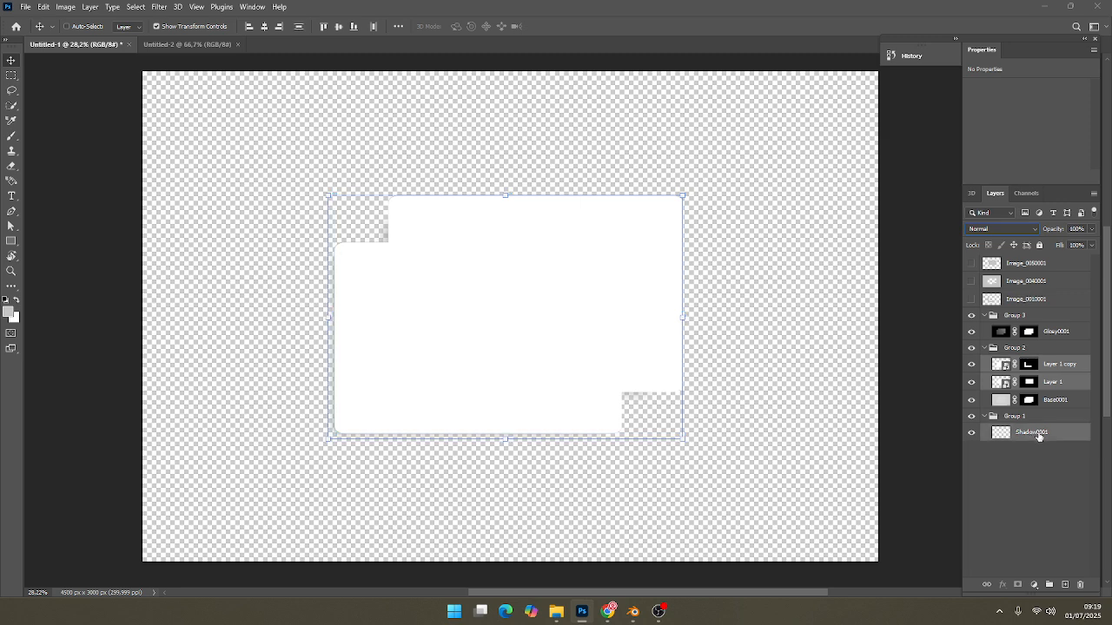
pyautogui.keyDown('ctrl'); pyautogui.click(1043, 433); pyautogui.keyUp('ctrl')
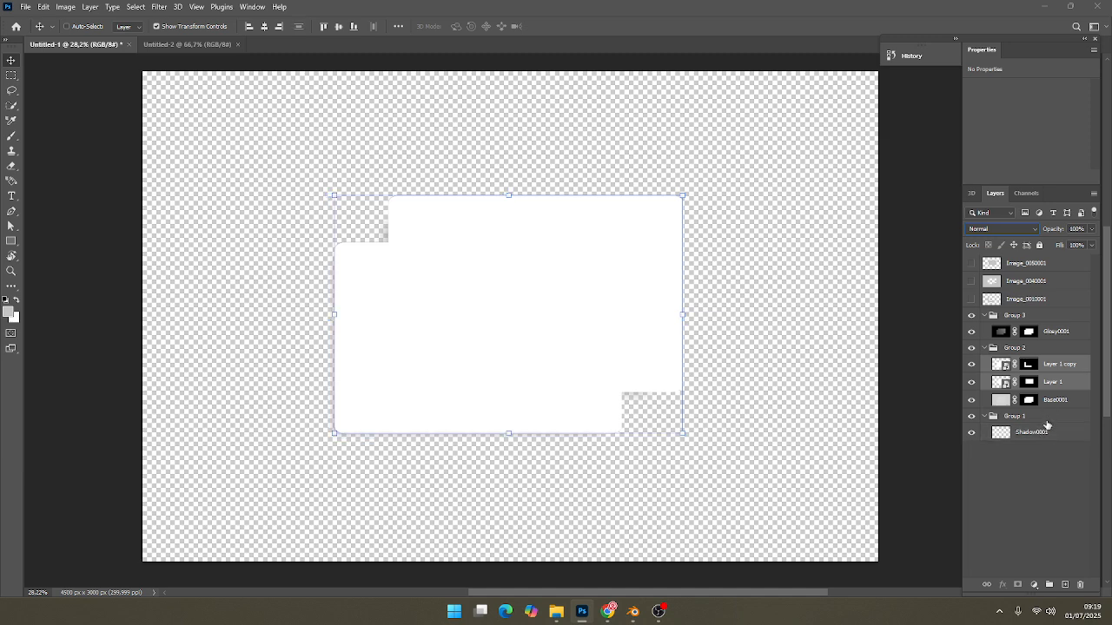
pyautogui.keyDown('ctrl'); pyautogui.click(1043, 433); pyautogui.keyUp('ctrl')
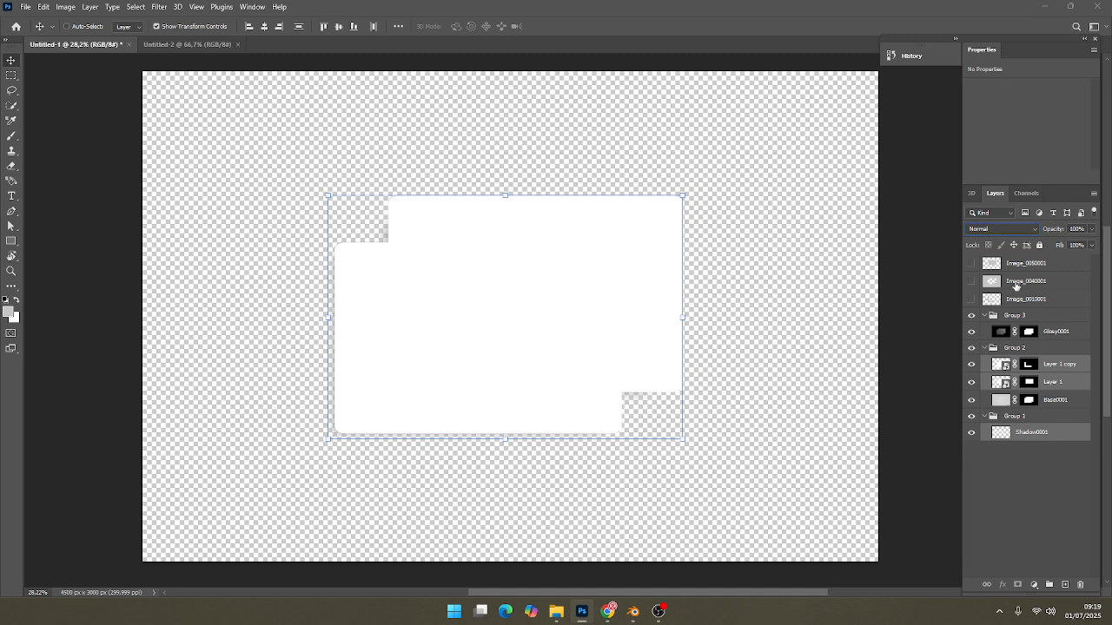
pyautogui.click(1003, 232)
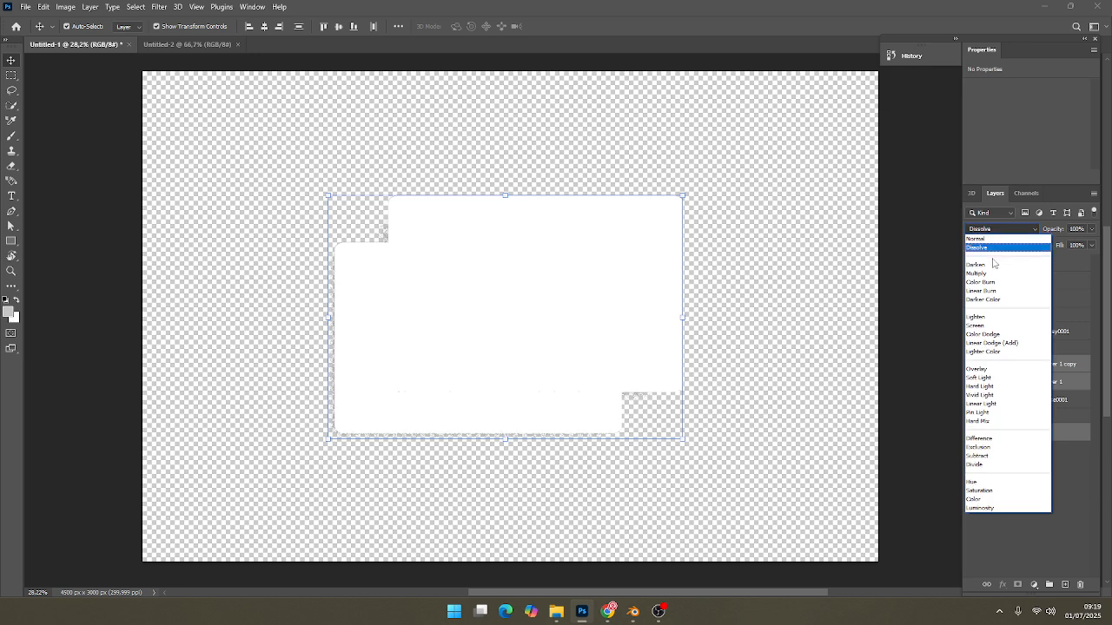
pyautogui.click(984, 275)
pyautogui.click(941, 377)
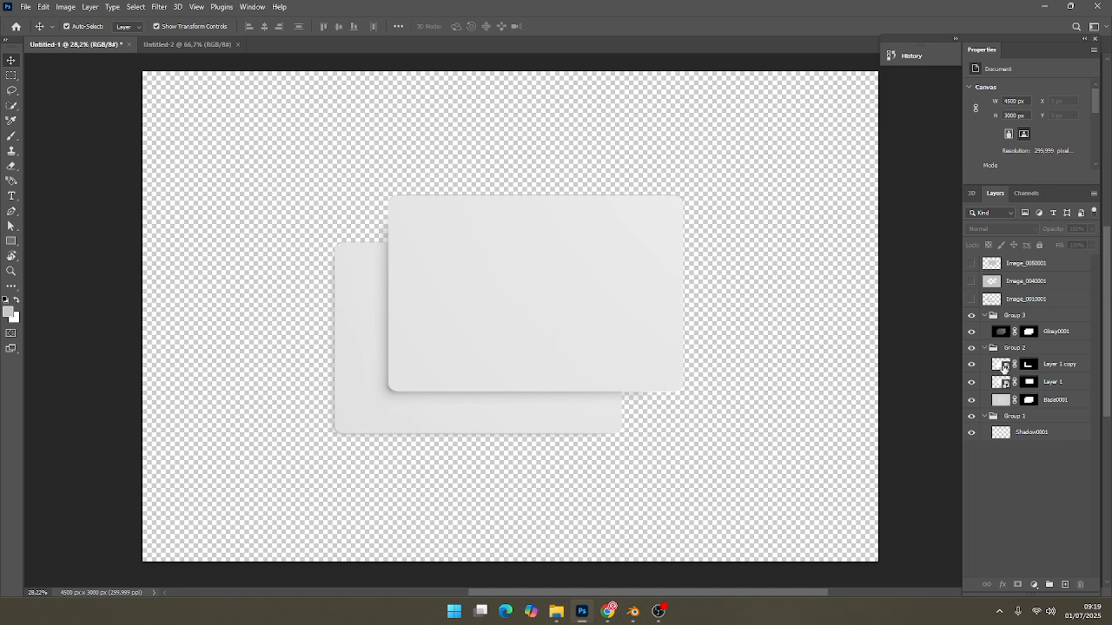
# Place the Bussiness Card Mockup (1) image from the tes Id card 1 folder inside Layer 1 copy's smart object, and save and close it.
pyautogui.click(1003, 366)
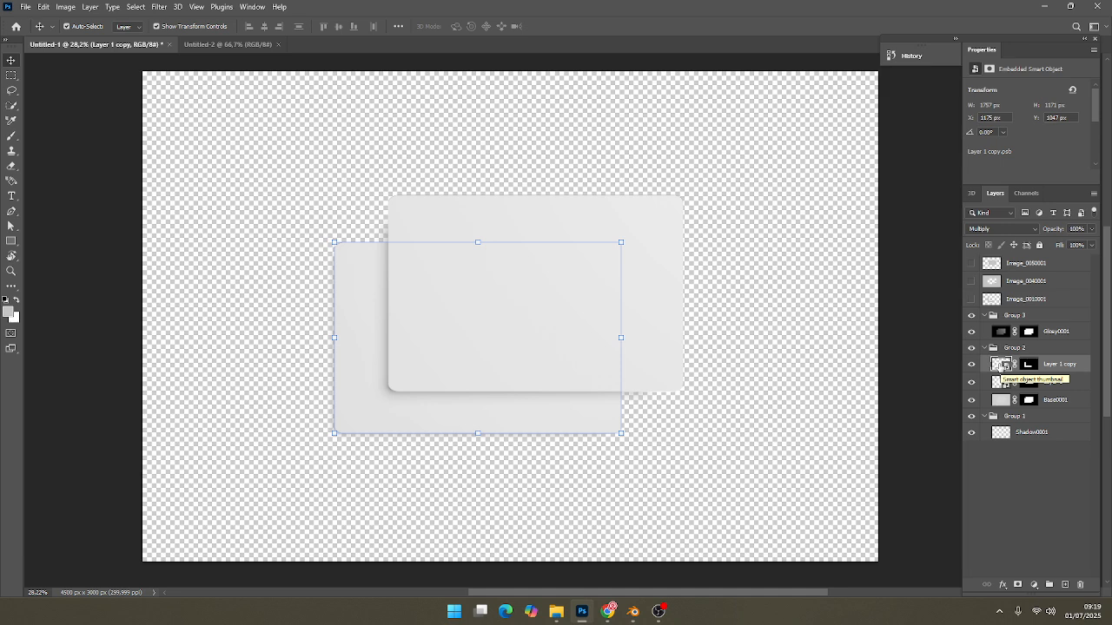
pyautogui.doubleClick(1002, 366)
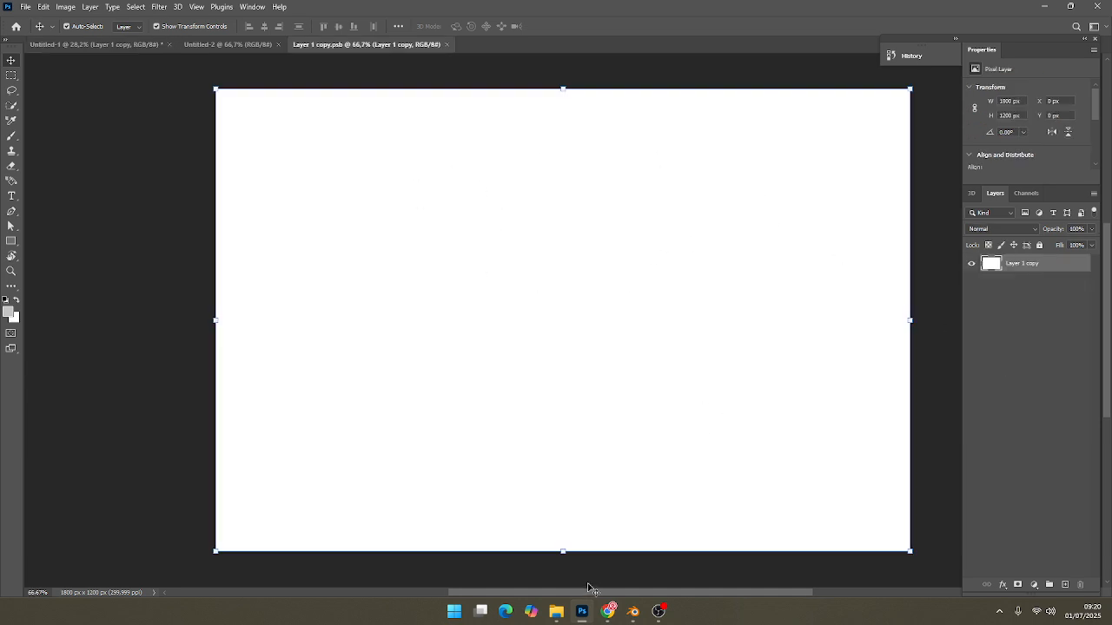
pyautogui.click(556, 611)
pyautogui.click(289, 249)
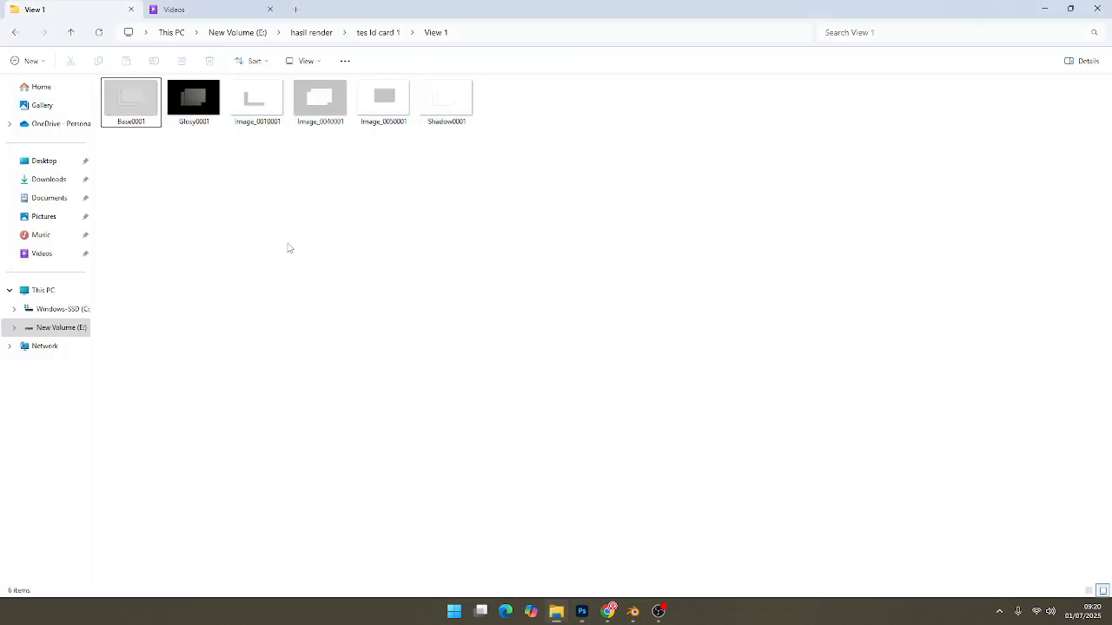
pyautogui.hotkey('alt', 'Up')
pyautogui.click(208, 136)
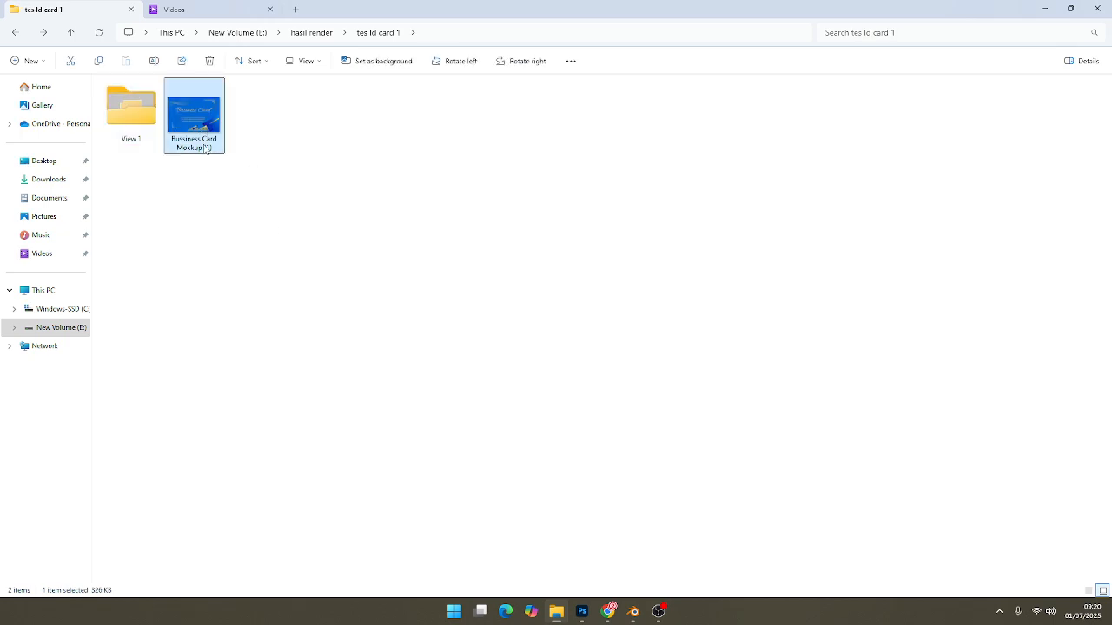
pyautogui.moveTo(193, 122); pyautogui.dragTo(513, 410)
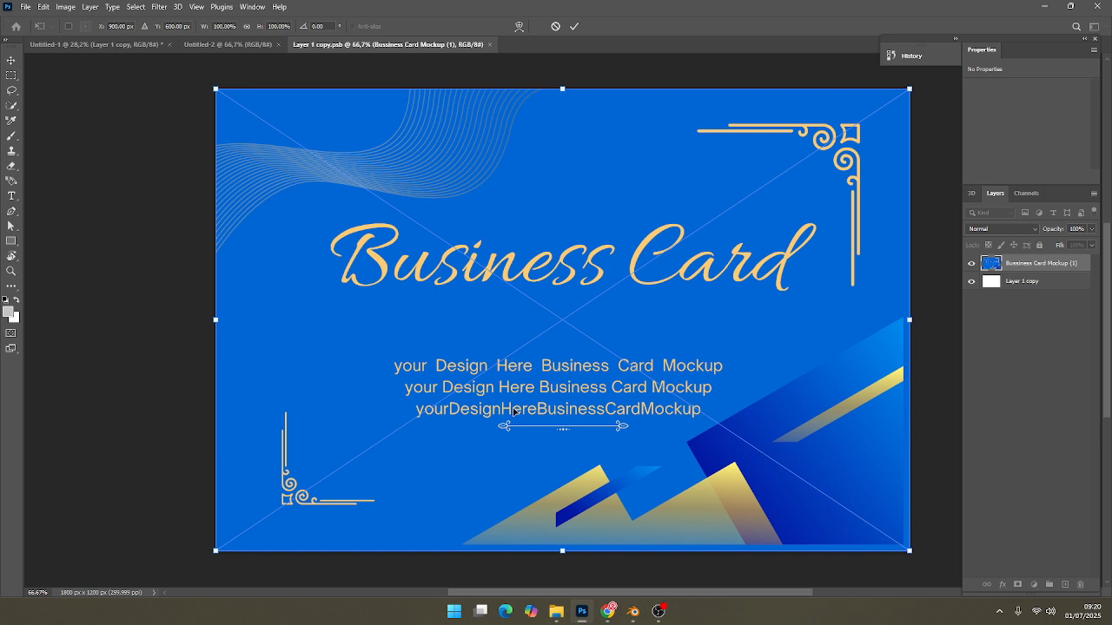
pyautogui.press('Return')
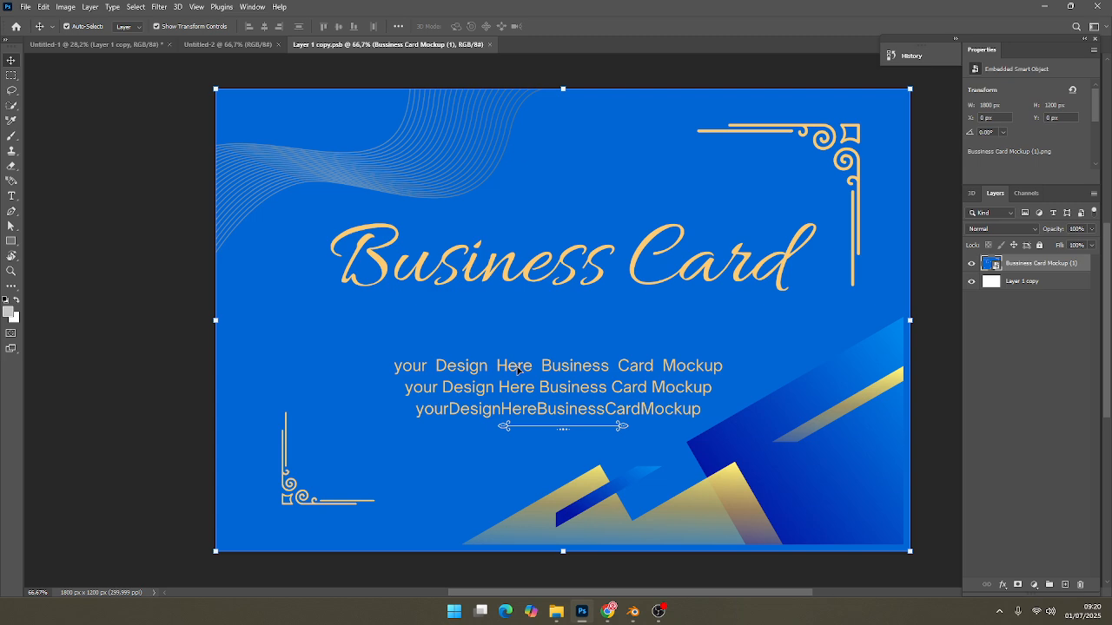
pyautogui.hotkey('ctrl', 's')
pyautogui.hotkey('ctrl', 'w')
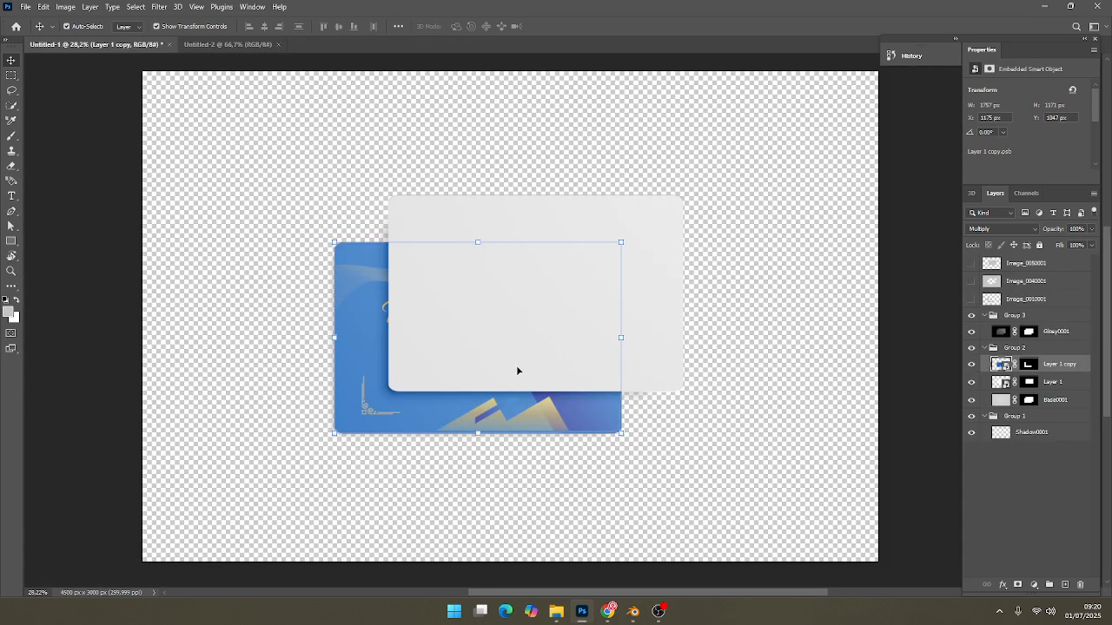
# Place the Bussiness Card Mockup (1) image inside Layer 1's smart object, save and close it, and deselect the layer.
pyautogui.click(1001, 385)
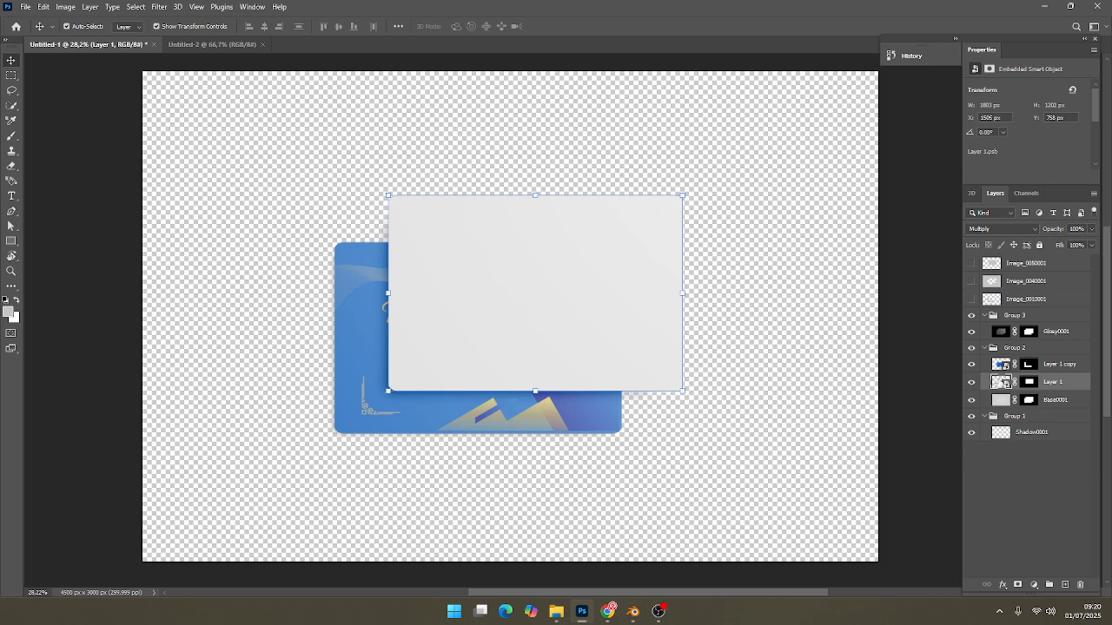
pyautogui.doubleClick(1001, 383)
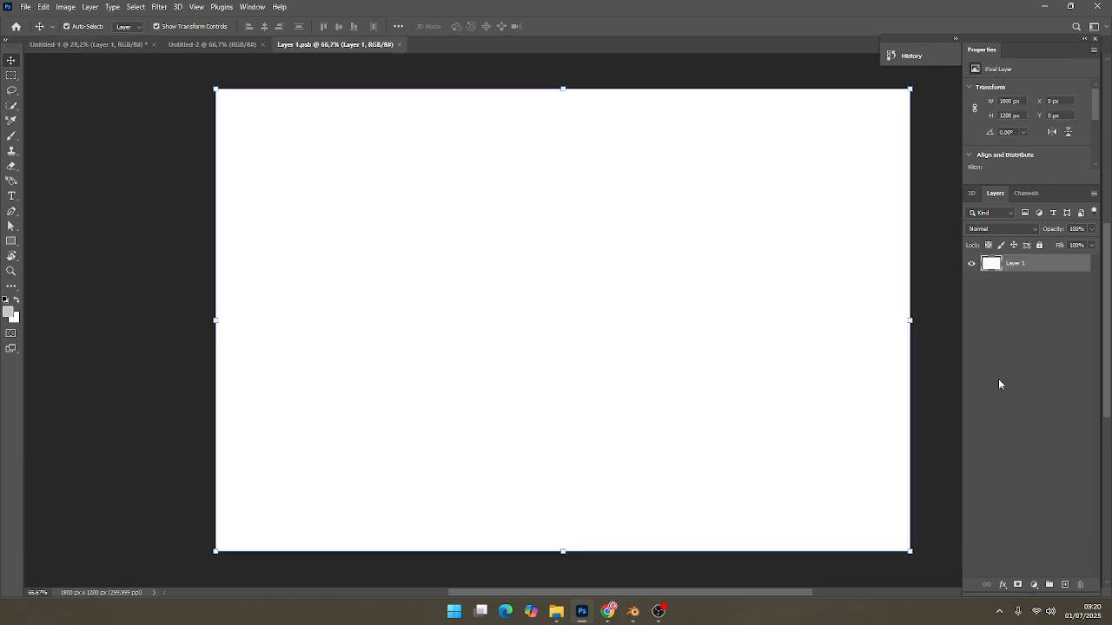
pyautogui.click(556, 611)
pyautogui.moveTo(193, 122); pyautogui.dragTo(583, 377)
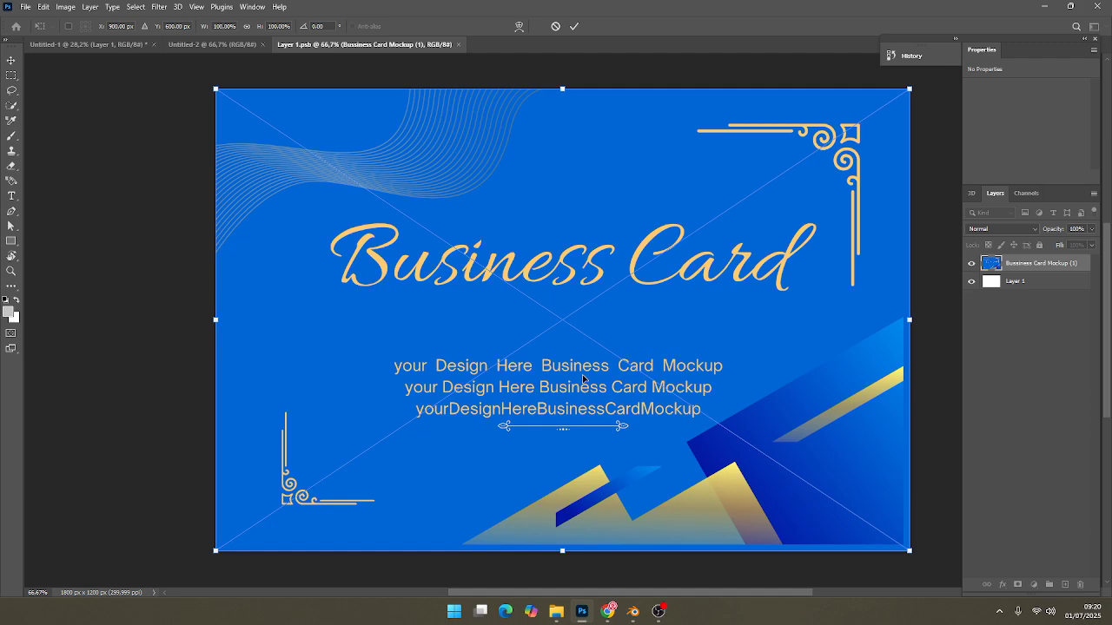
pyautogui.press('Return')
pyautogui.hotkey('ctrl', 's')
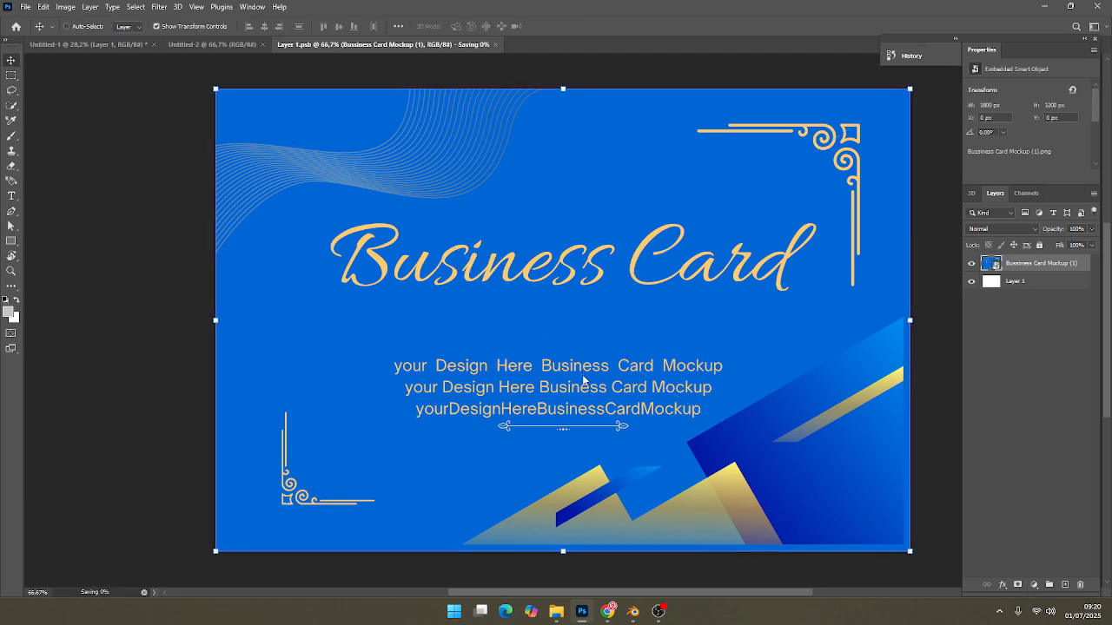
pyautogui.hotkey('ctrl', 'w')
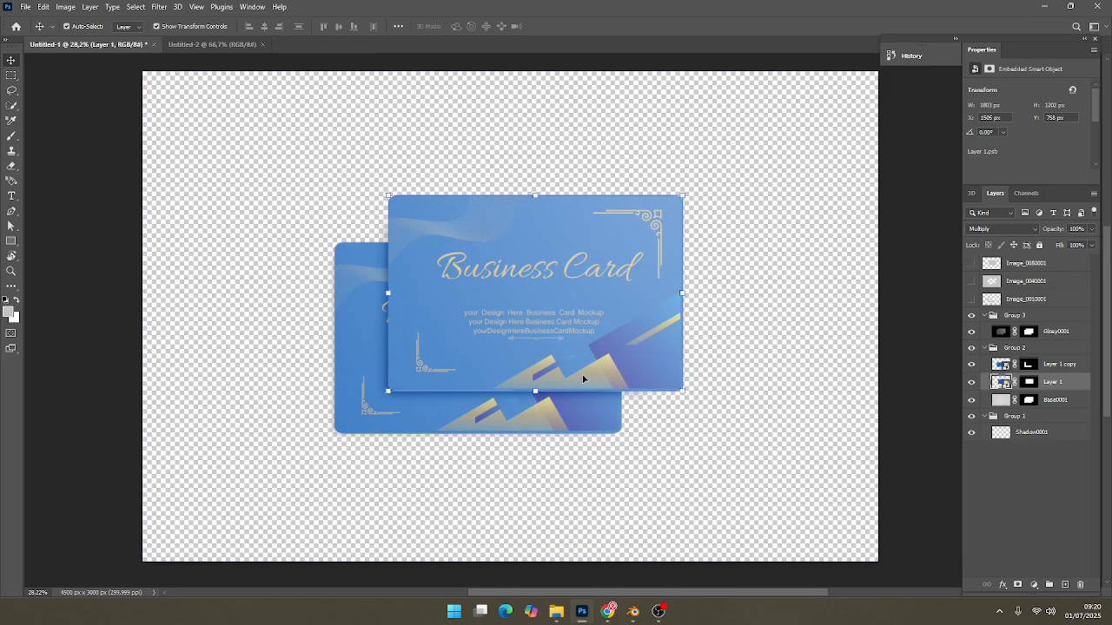
pyautogui.click(923, 317)
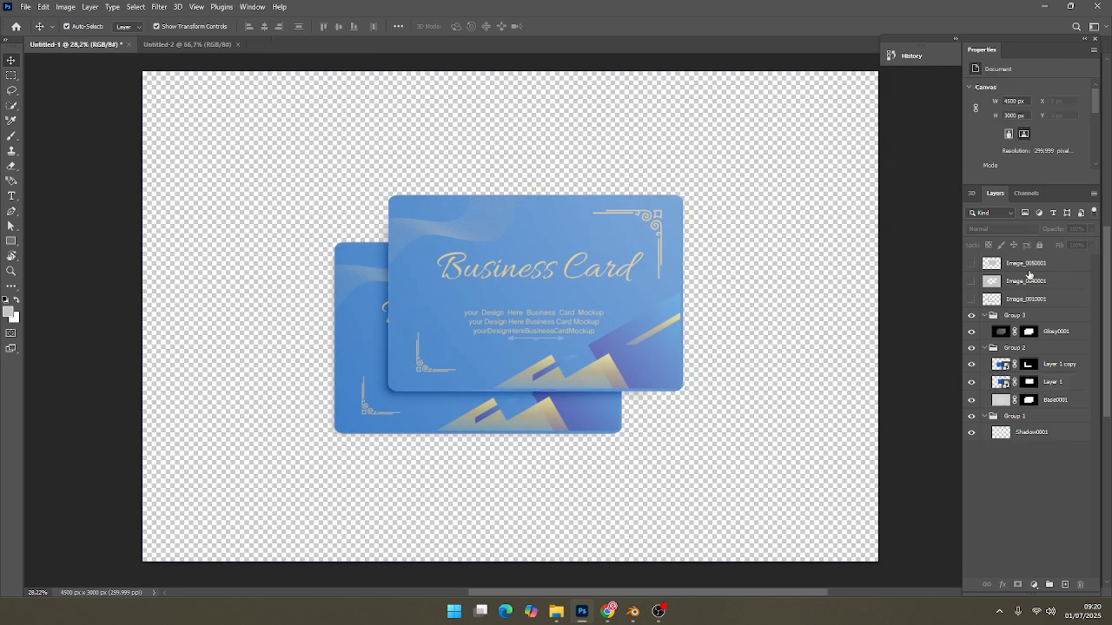
# Add a light grey #dadada Solid Color fill layer and move it beneath Group 1 as the mockup's backdrop.
pyautogui.click(1033, 585)
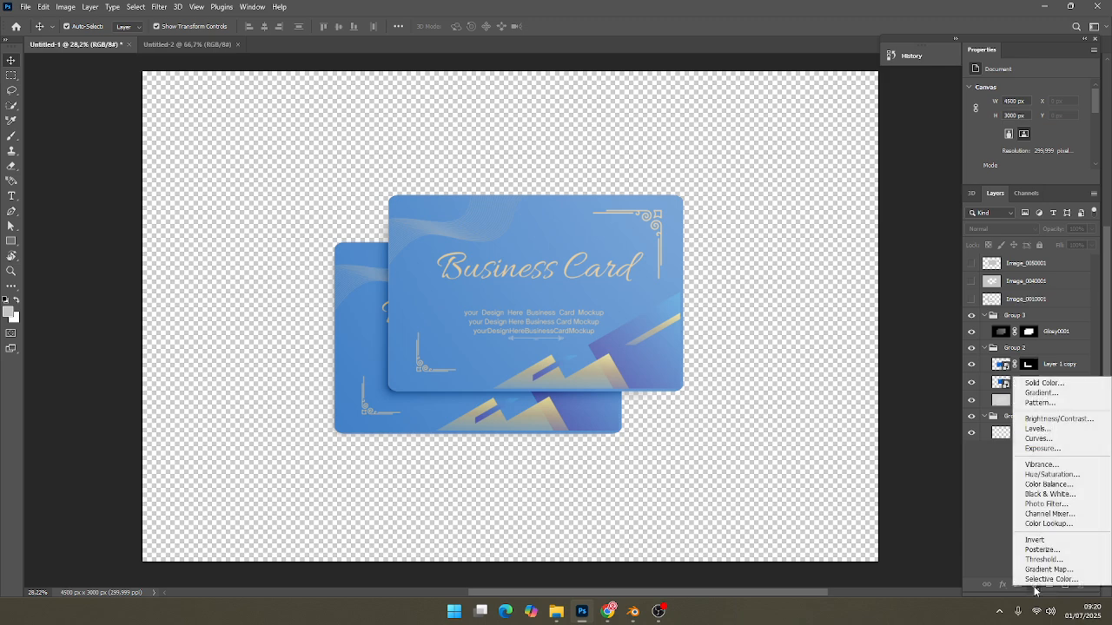
pyautogui.click(1045, 383)
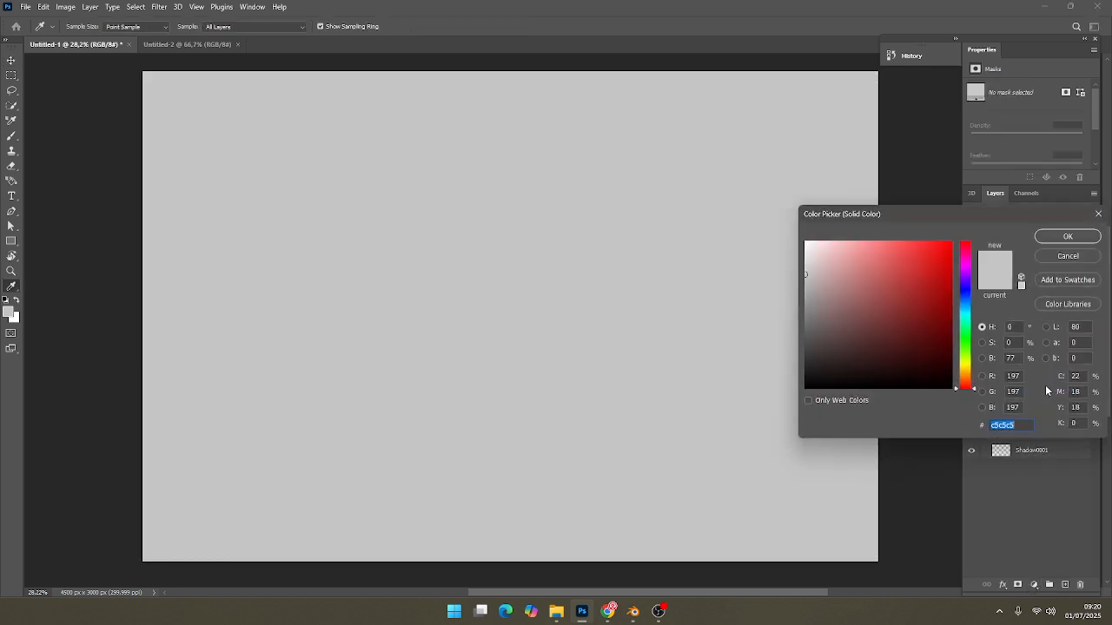
pyautogui.moveTo(805, 272); pyautogui.dragTo(802, 262)
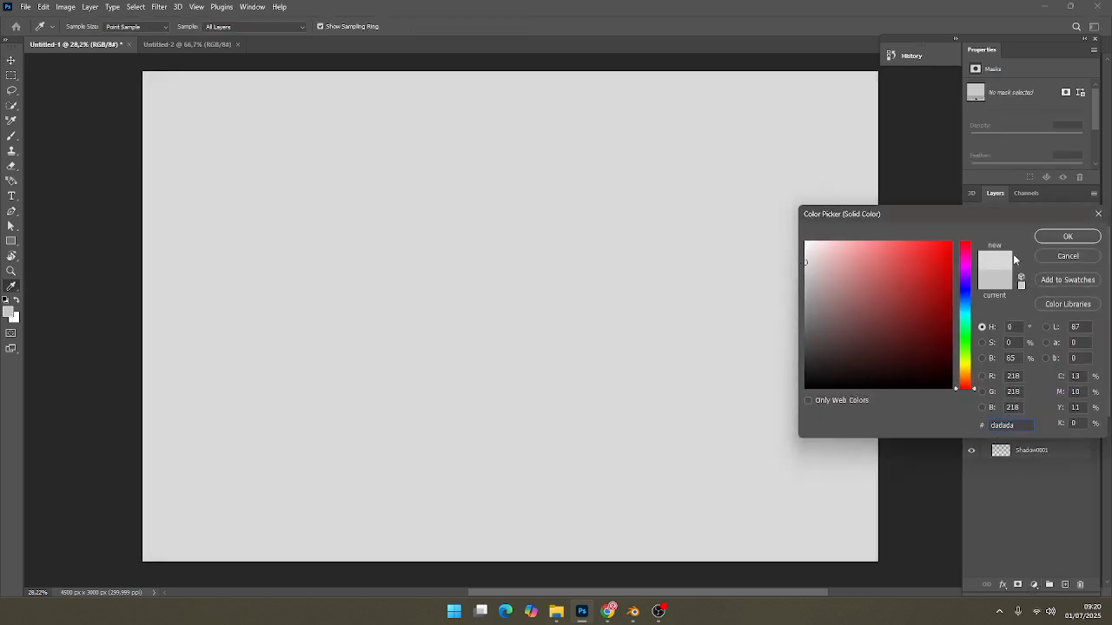
pyautogui.click(1068, 236)
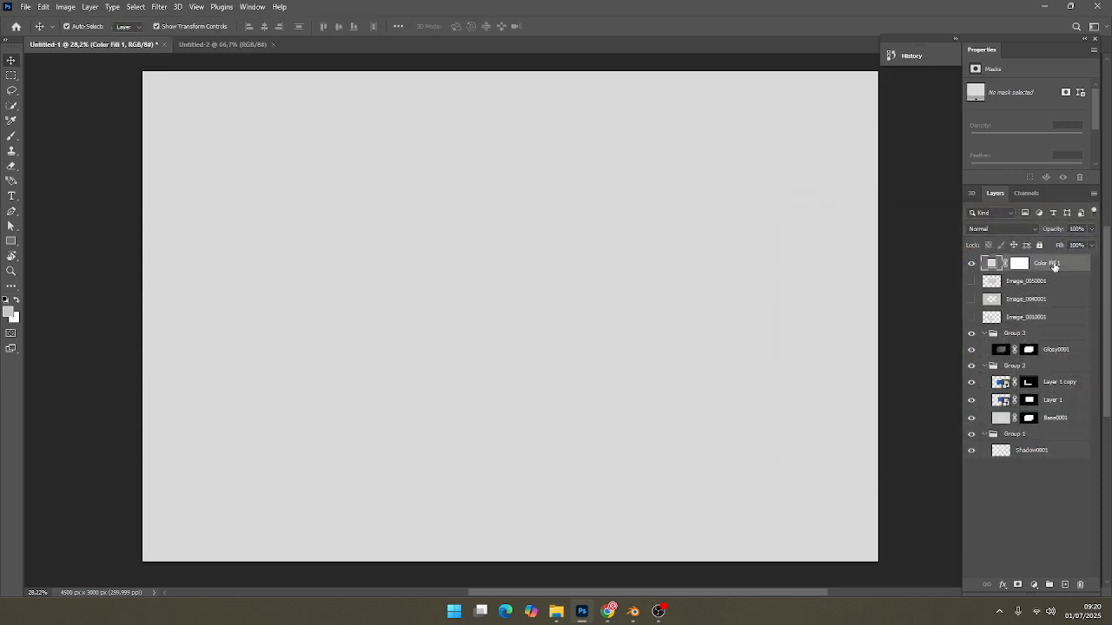
pyautogui.moveTo(1045, 265); pyautogui.dragTo(1069, 478)
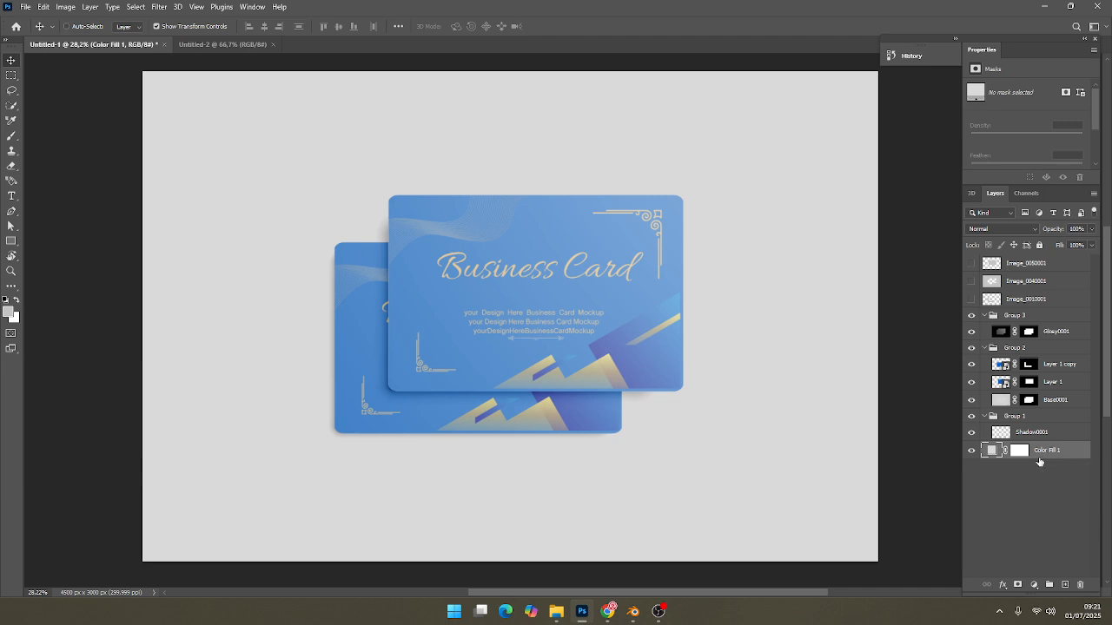
# Put the colour fill layer in its own group named Background and rename the fill layer Color.
pyautogui.hotkey('ctrl', 'g')
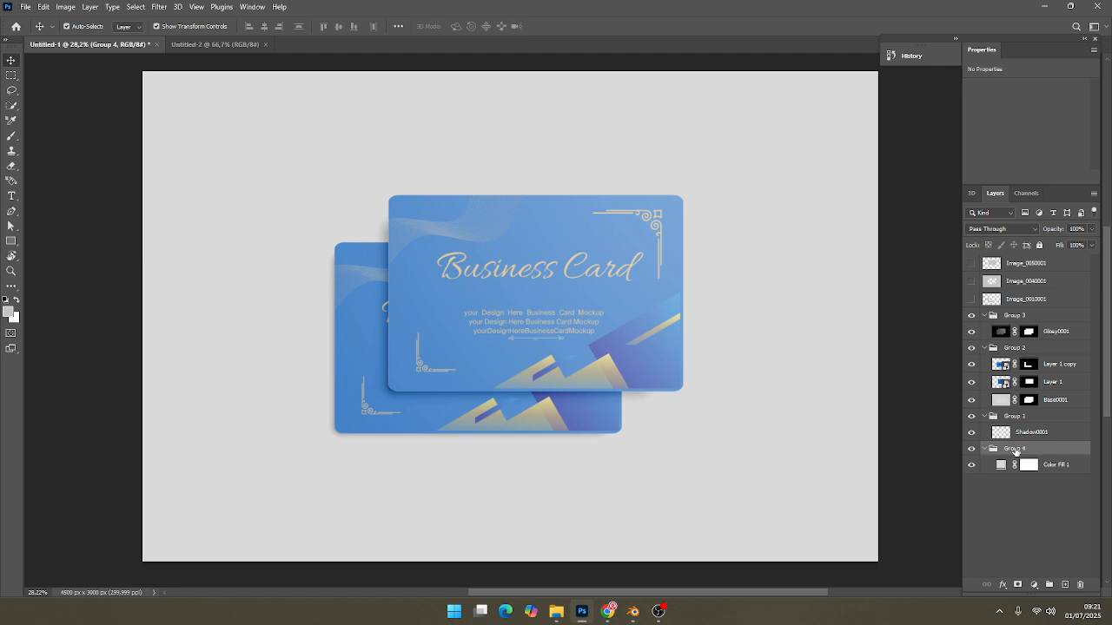
pyautogui.doubleClick(1017, 448)
pyautogui.write('Background')
pyautogui.click(1066, 467)
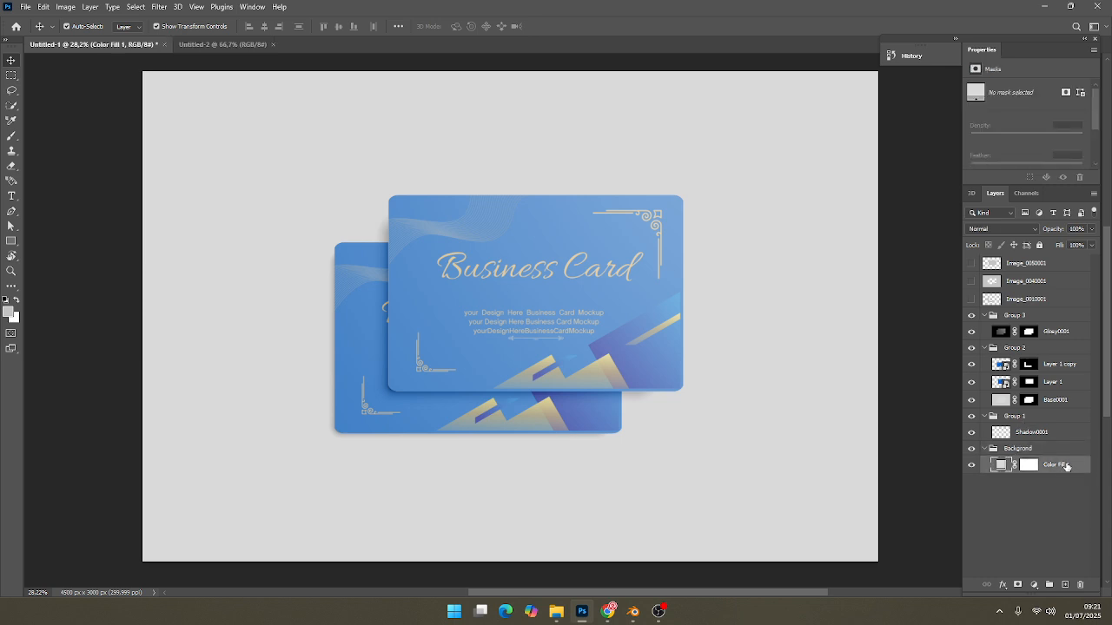
pyautogui.doubleClick(1071, 465)
pyautogui.click(1038, 432)
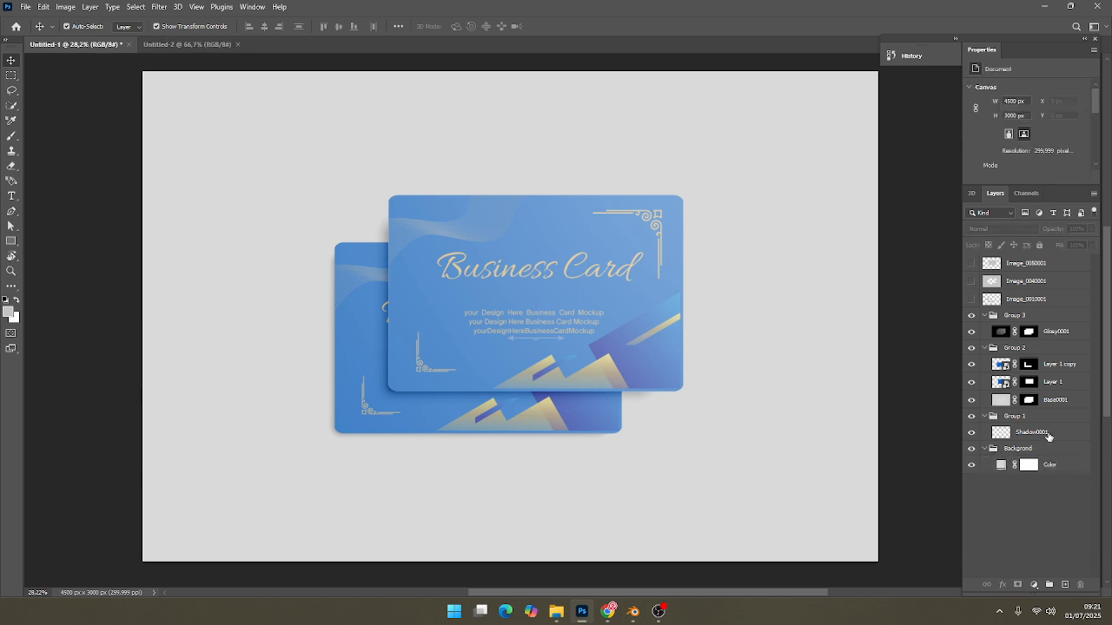
# Rename both the Shadow0001 layer and its parent Group 1 as Shadow.
pyautogui.doubleClick(1050, 431)
pyautogui.click(1051, 431)
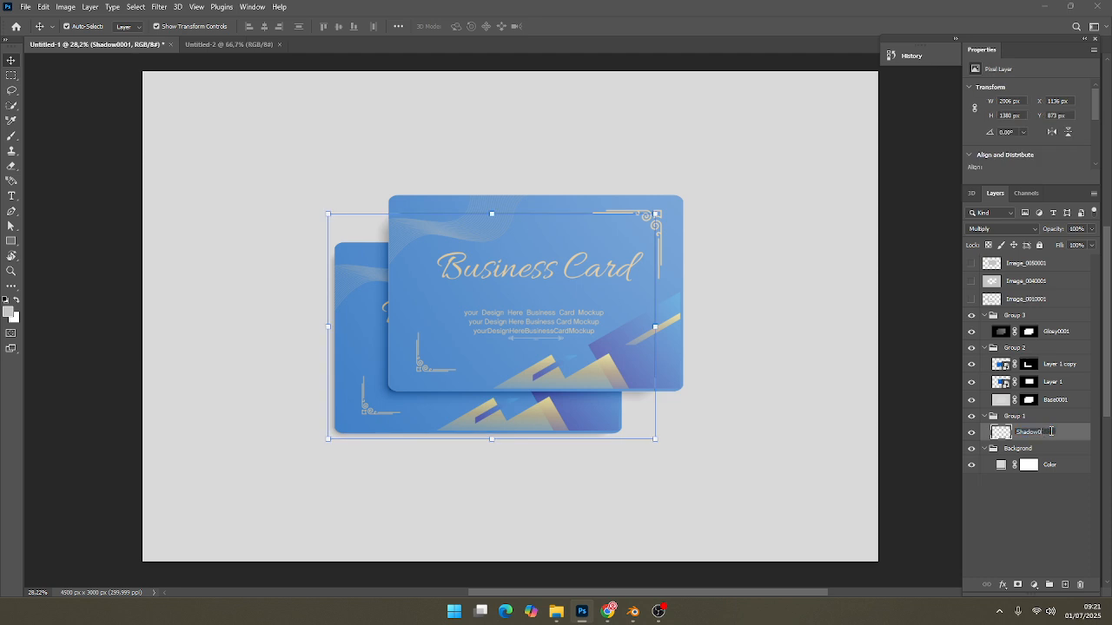
pyautogui.press('BackSpace')
pyautogui.click(1016, 417)
pyautogui.doubleClick(1016, 417)
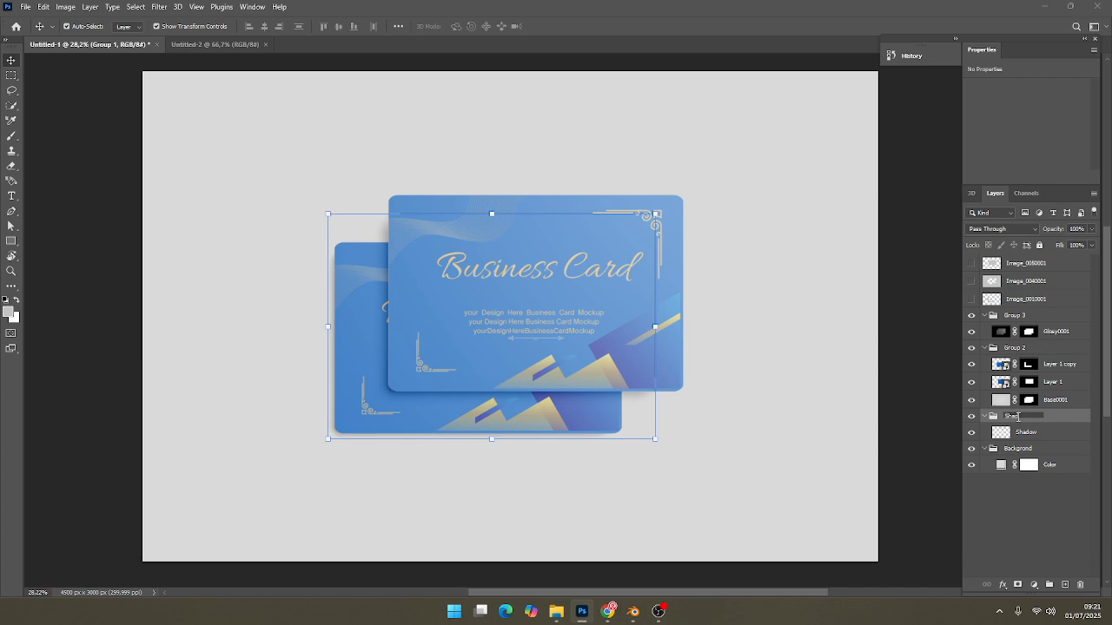
pyautogui.press('Return')
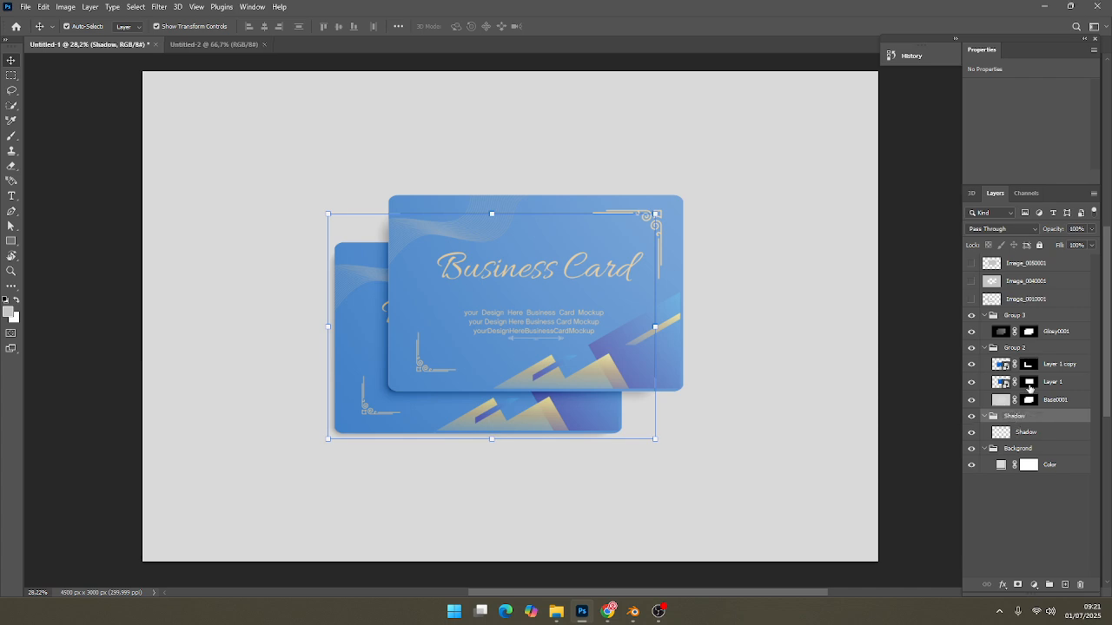
# Rename the Base0001 layer as Base and Layer 1 as Your Design Here.
pyautogui.doubleClick(1059, 400)
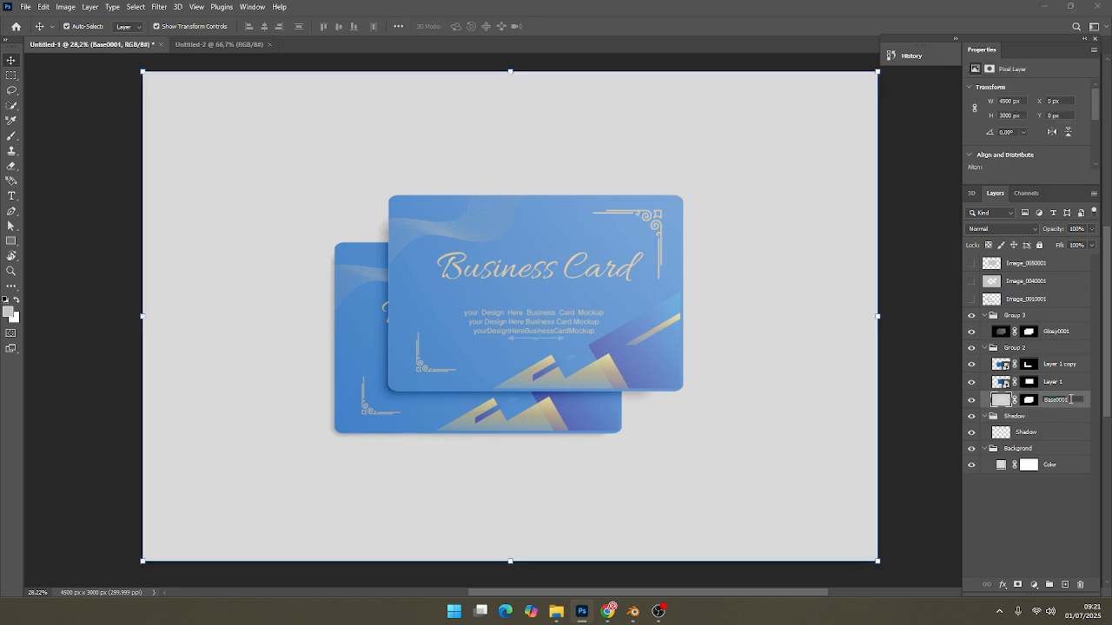
pyautogui.press('Return')
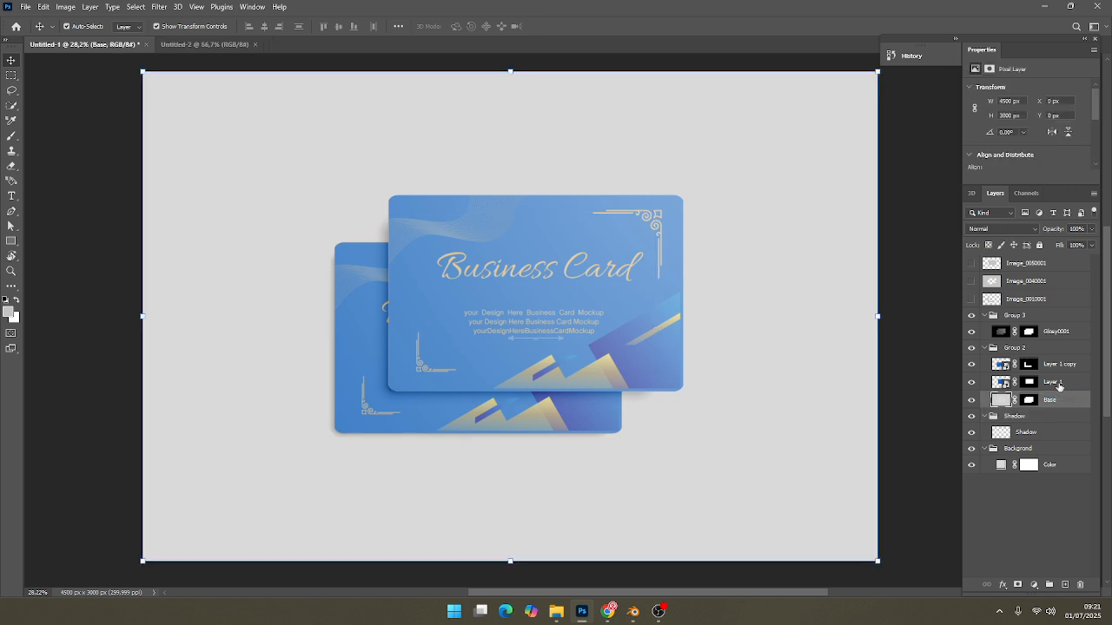
pyautogui.doubleClick(1052, 382)
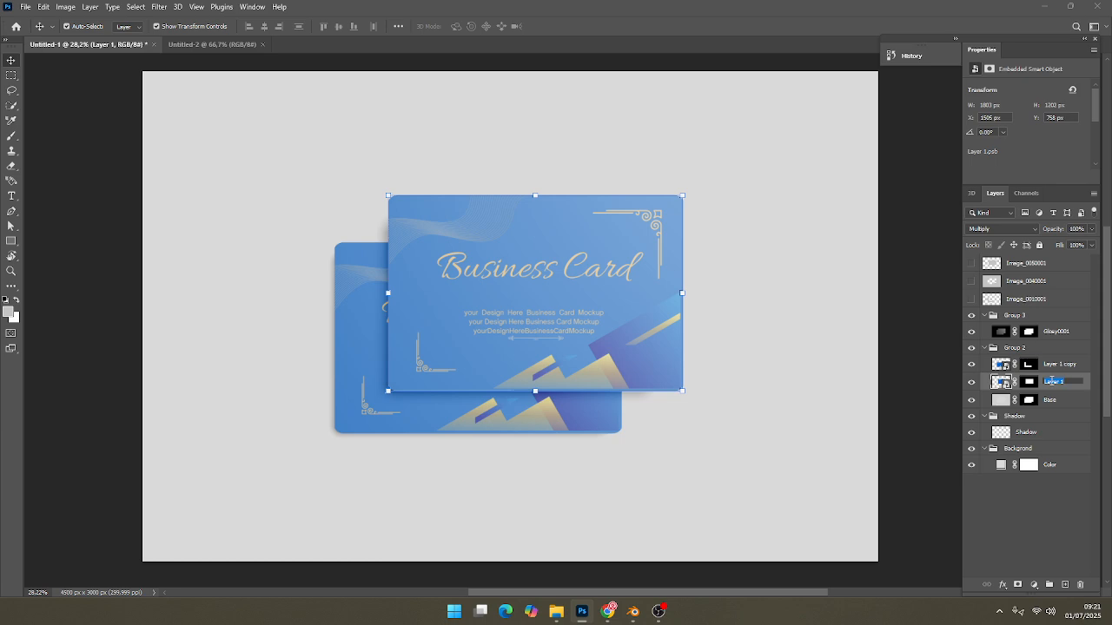
pyautogui.write('Y')
pyautogui.write('our Design Here')
# Rename the Layer 1 copy smart object as Your Design Here.
pyautogui.doubleClick(1060, 363)
pyautogui.write('Your')
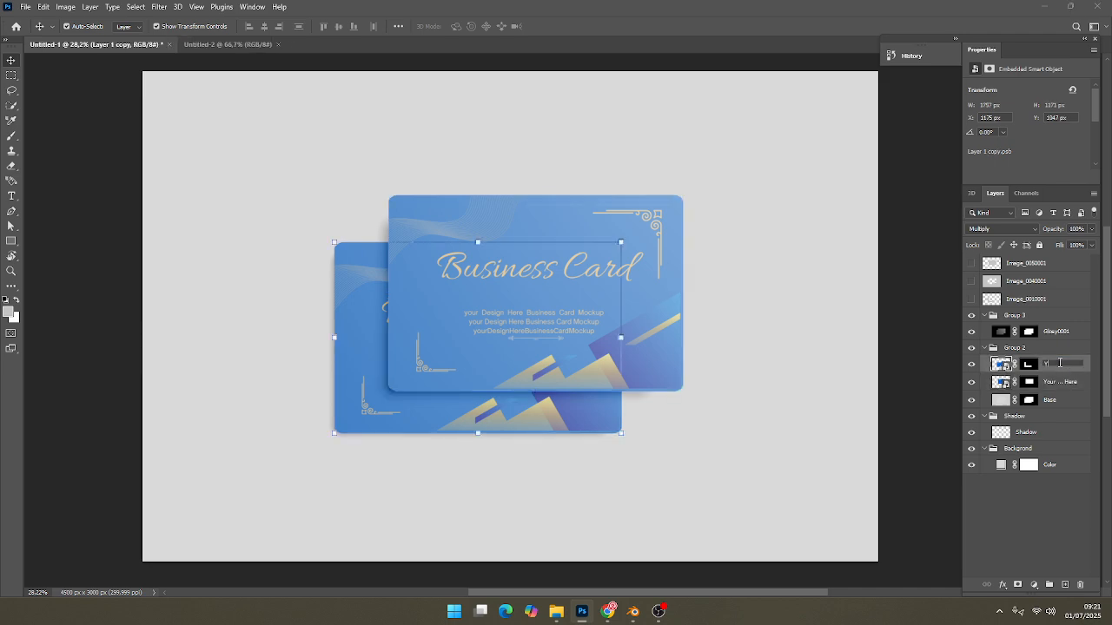
pyautogui.write(' Design Here')
pyautogui.press('Return')
# Rename Group 2, which holds the two card designs and the base, as Desaig.
pyautogui.click(1022, 351)
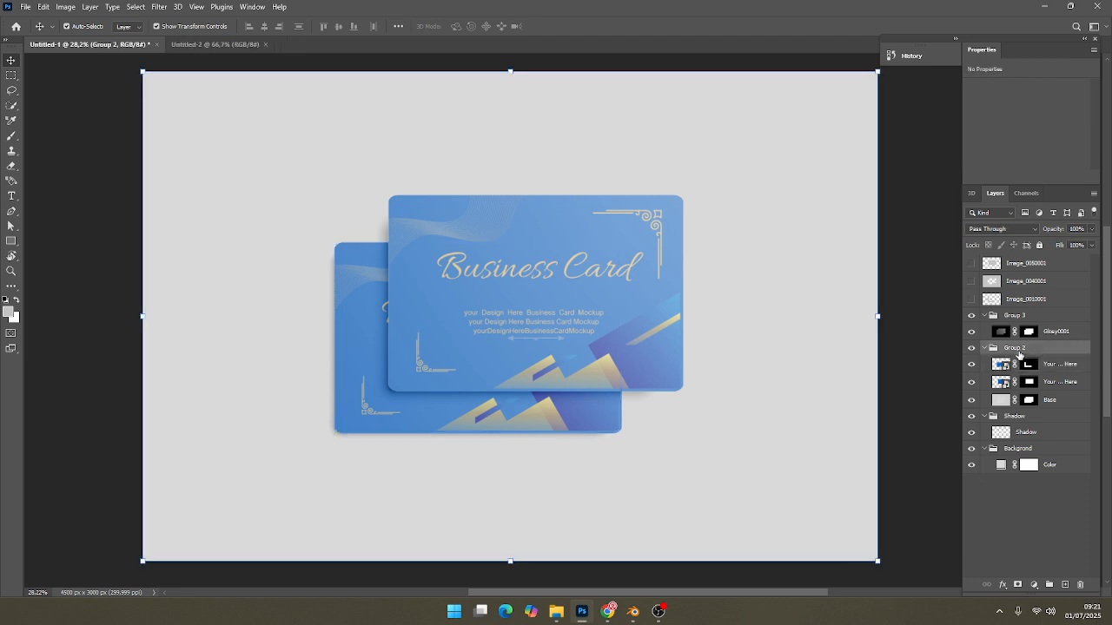
pyautogui.doubleClick(1020, 348)
pyautogui.write('Desi')
pyautogui.write('g')
pyautogui.write('si')
pyautogui.write('g')
# Rename the Glosy0001 layer as Ligth and its parent Group 3 as Adjusments.
pyautogui.click(1058, 333)
pyautogui.doubleClick(1058, 330)
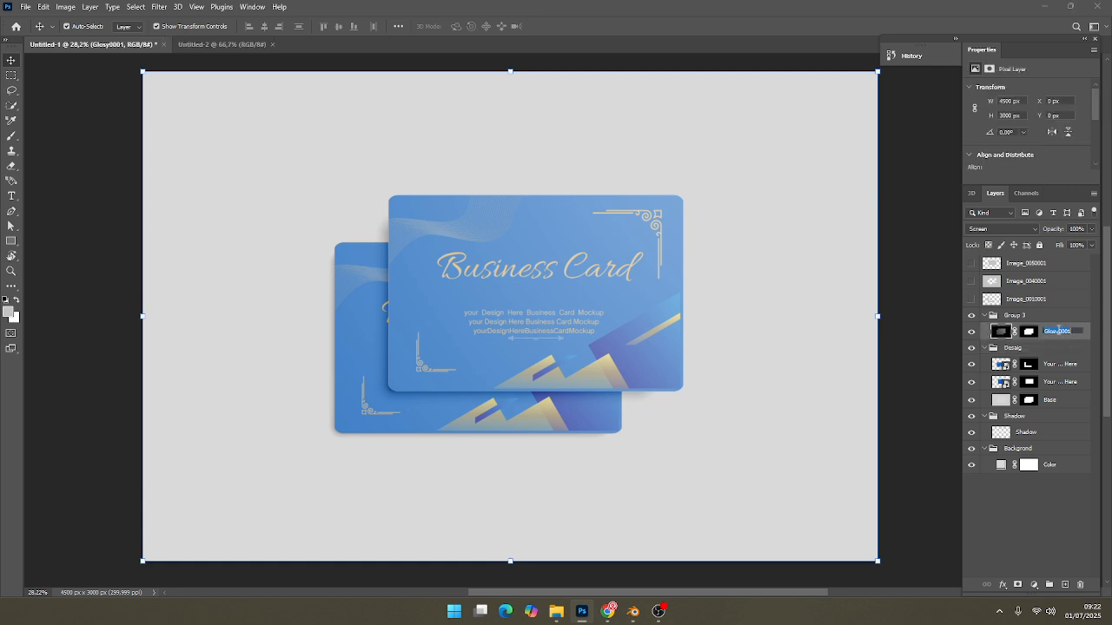
pyautogui.write('Ligth')
pyautogui.click(1017, 315)
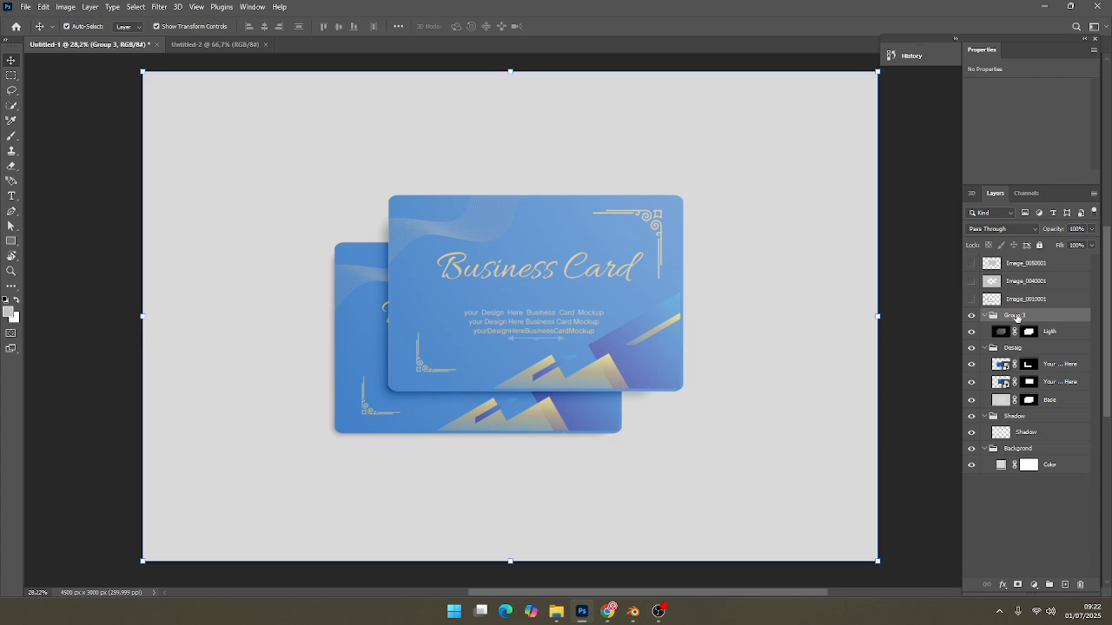
pyautogui.doubleClick(1016, 315)
pyautogui.write('Adjusments')
pyautogui.click(1022, 316)
pyautogui.write('t')
# Delete the three hidden Image render layers above the Adjusments group and leave no layer selected.
pyautogui.click(1027, 264)
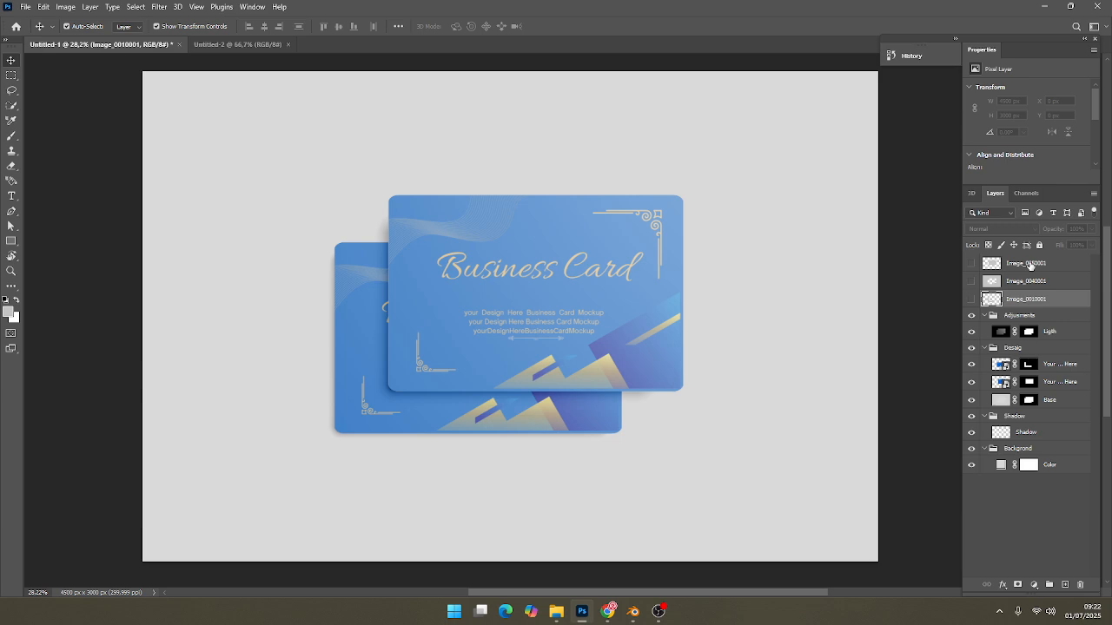
pyautogui.press('Delete')
pyautogui.press('Delete')
pyautogui.press('Delete')
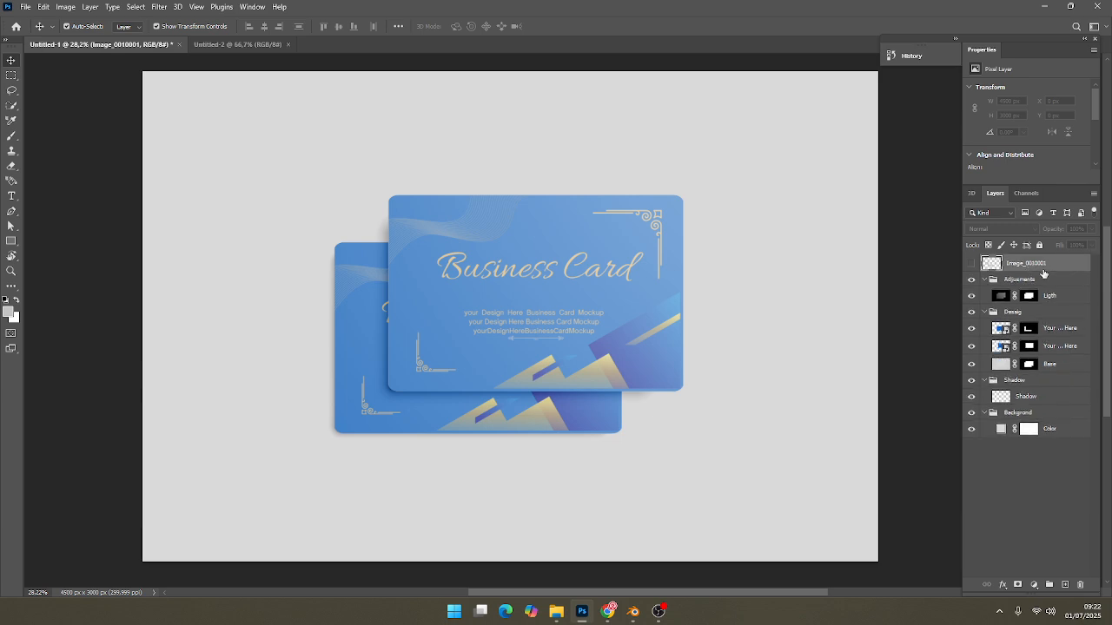
pyautogui.click(920, 324)
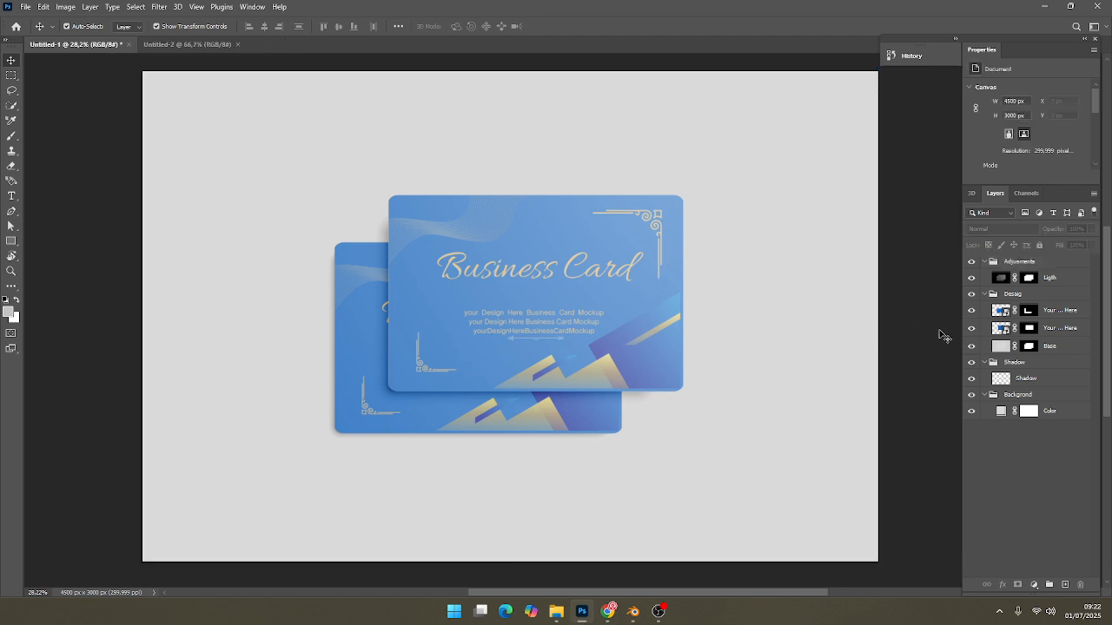
# Set the opacity of the Ligth layer to 60%.
pyautogui.click(1054, 279)
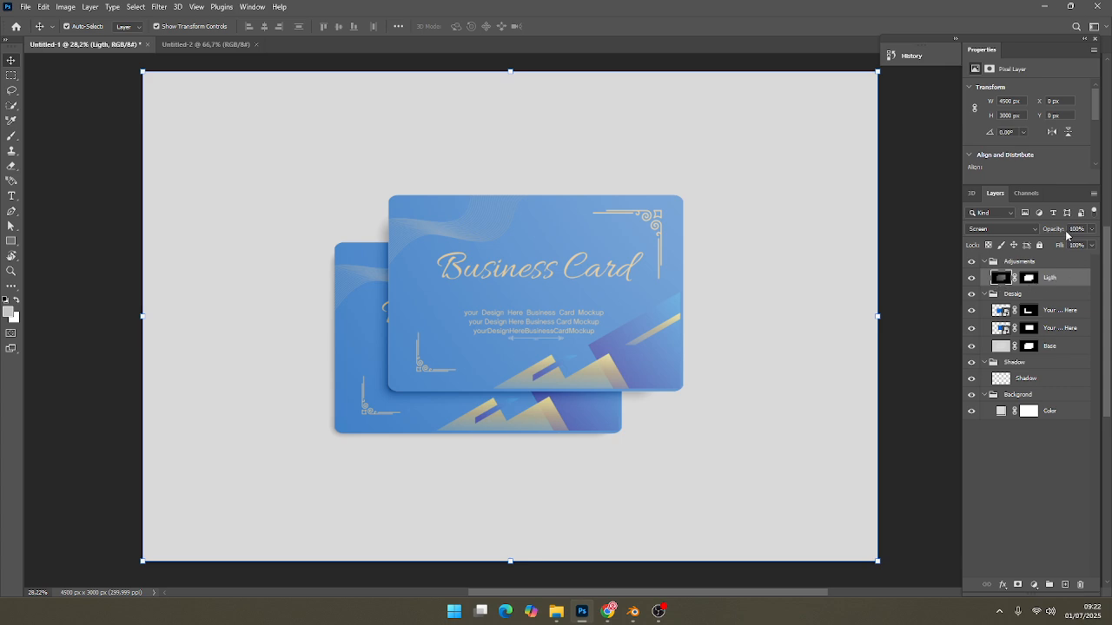
pyautogui.click(1077, 228)
pyautogui.write('60')
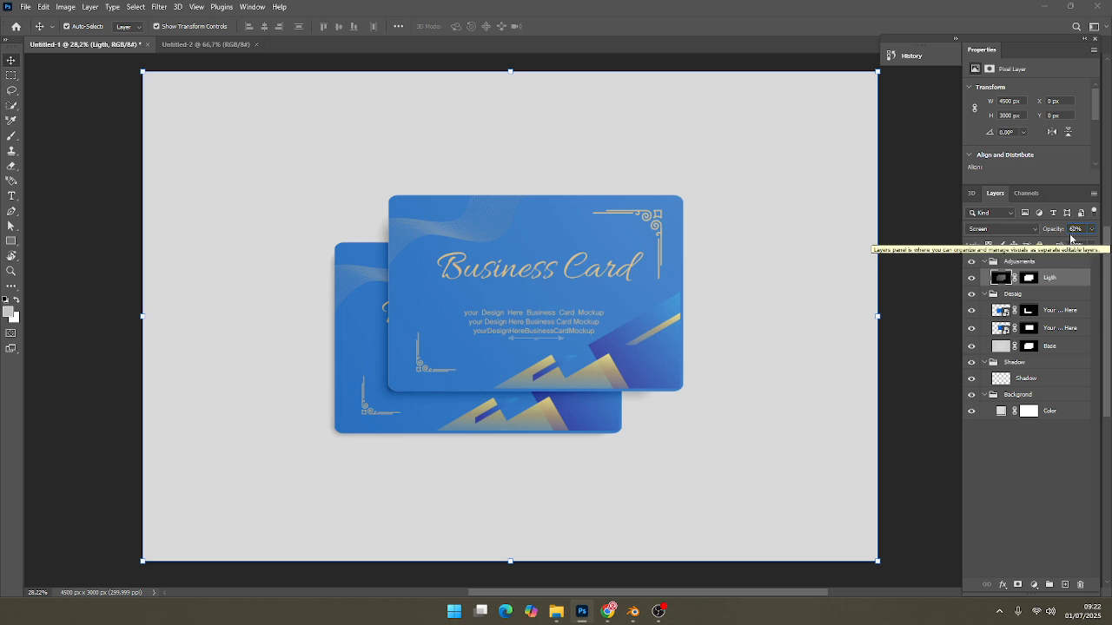
# Darken the Shadow layer with Levels by setting the white output level to 200, and deselect the layer.
pyautogui.click(1025, 378)
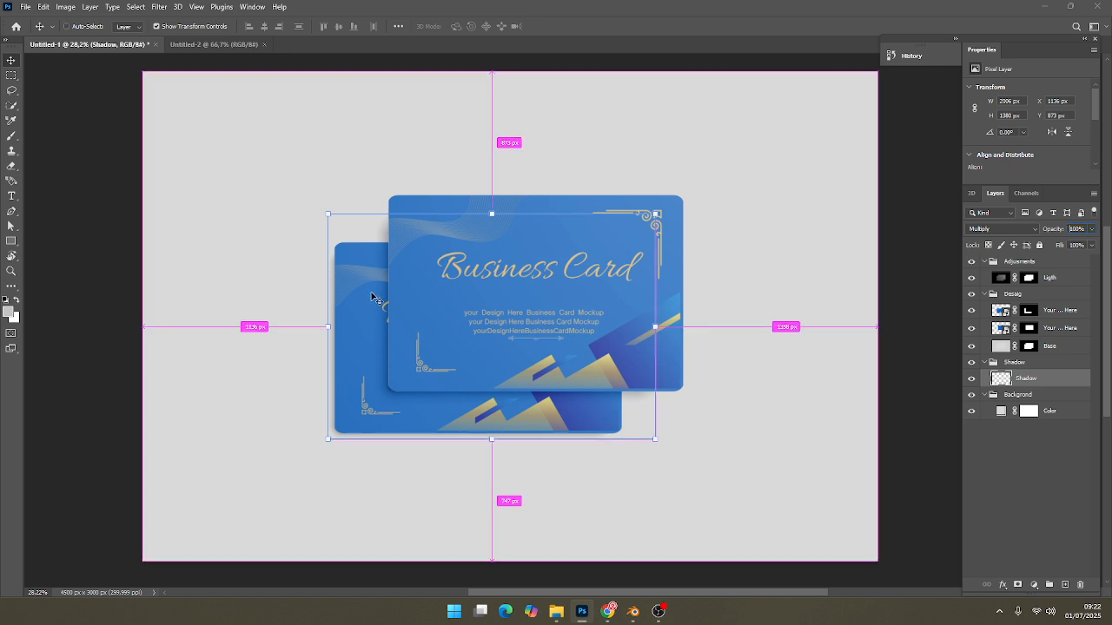
pyautogui.hotkey('ctrl', 'l')
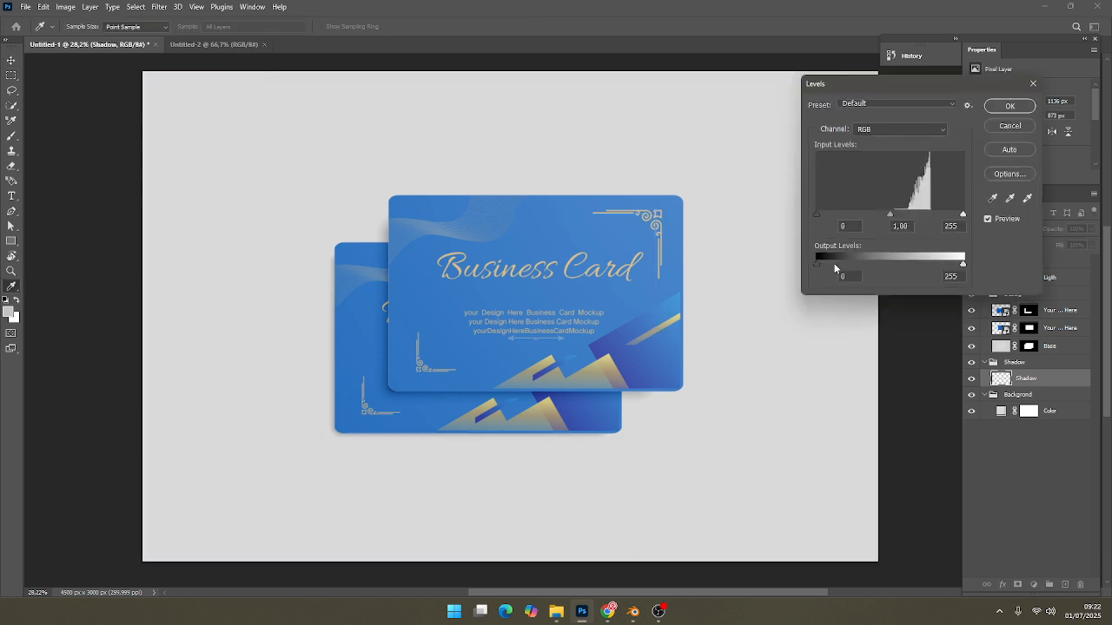
pyautogui.moveTo(963, 264); pyautogui.dragTo(952, 270)
pyautogui.moveTo(941, 269); pyautogui.dragTo(941, 269)
pyautogui.moveTo(941, 270); pyautogui.dragTo(931, 266)
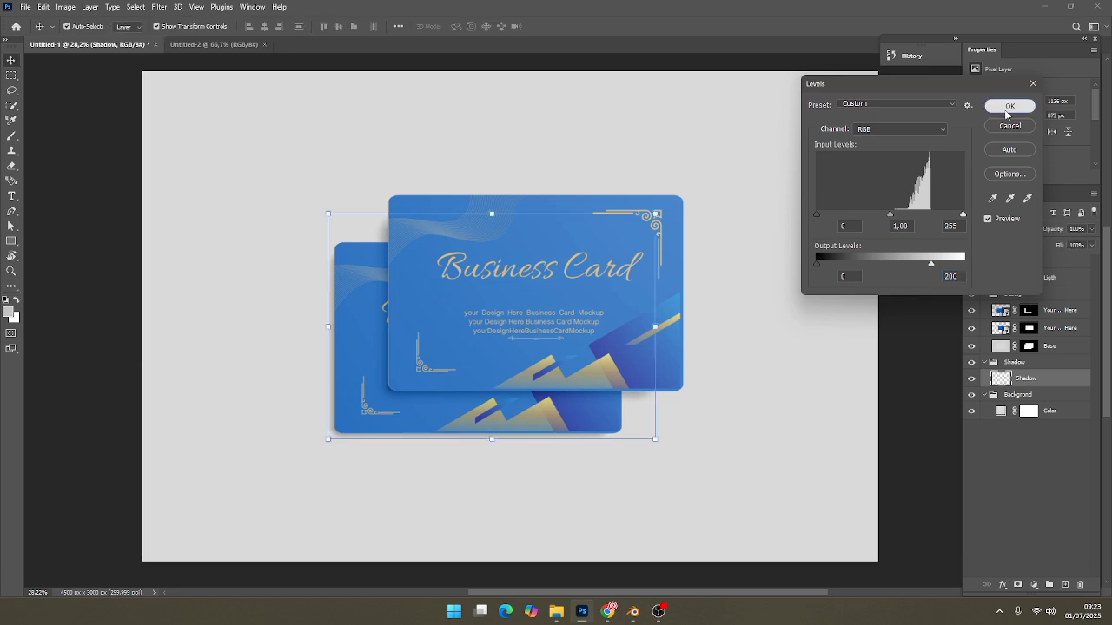
pyautogui.click(1008, 108)
pyautogui.click(911, 303)
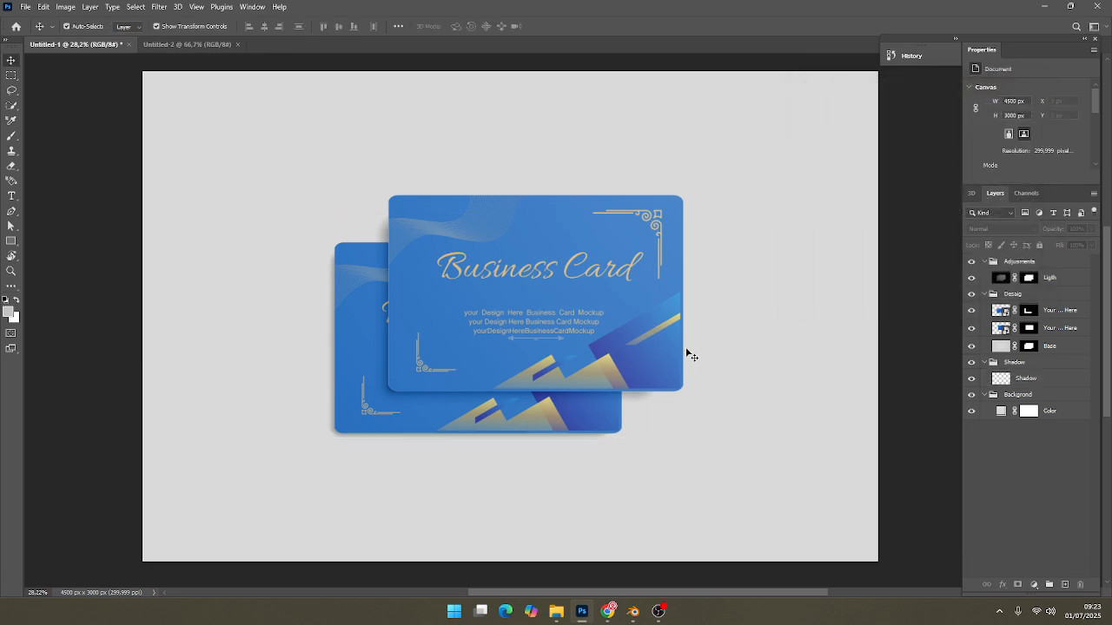
# Save the mockup as the Photoshop file View 1 in the 2025 folder, replacing the existing file with Maximize Compatibility on.
pyautogui.scroll(3, 347, 322)
pyautogui.scroll(-4, 350, 311)
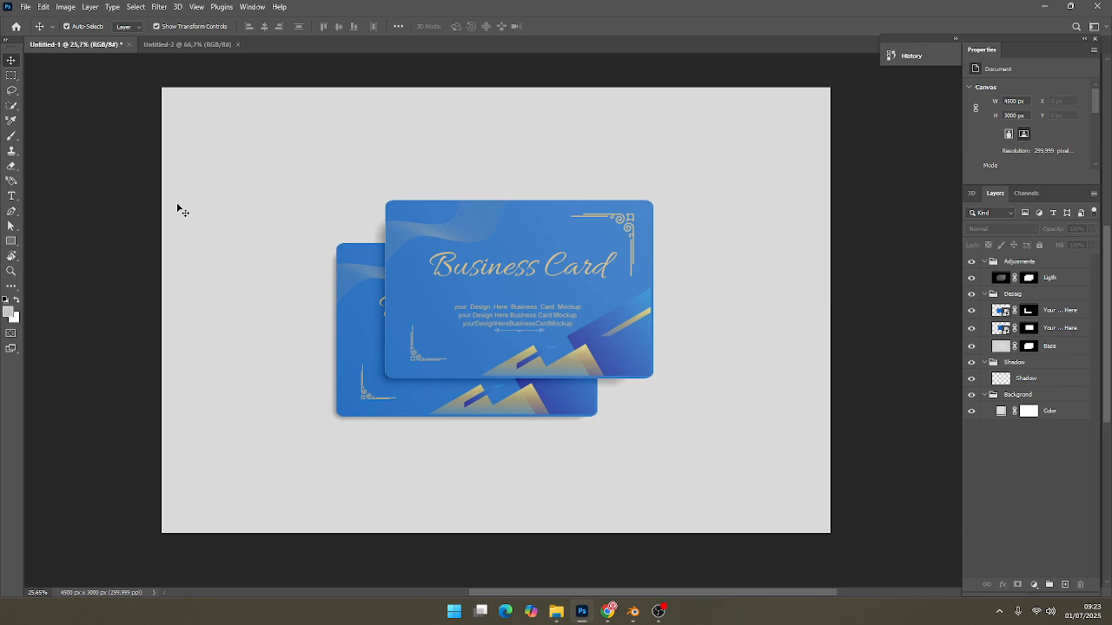
pyautogui.hotkey('ctrl', 's')
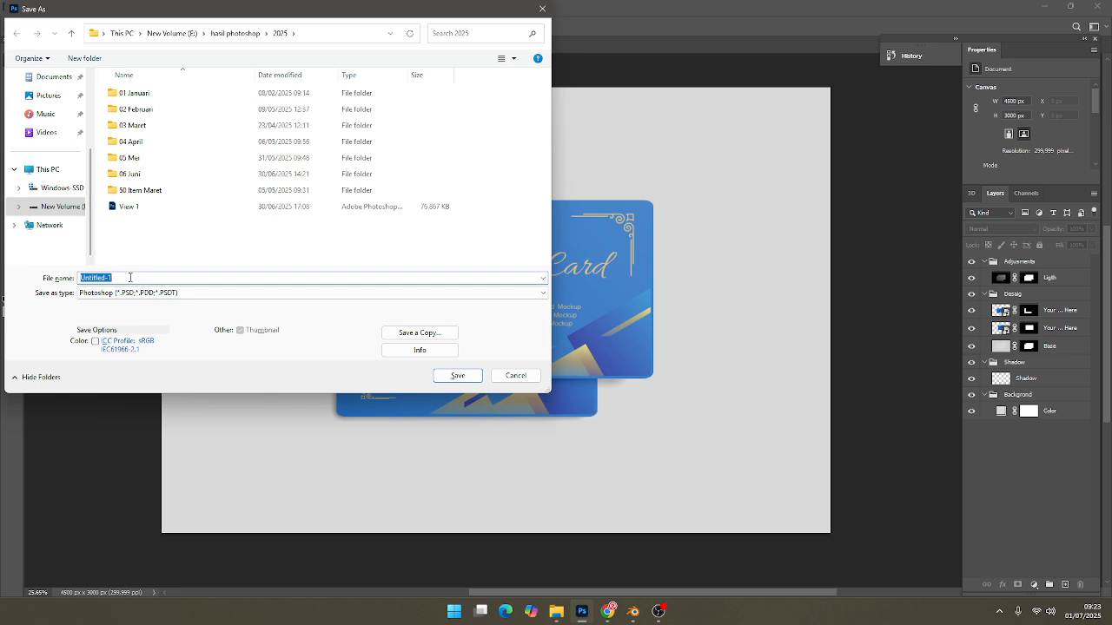
pyautogui.write('v')
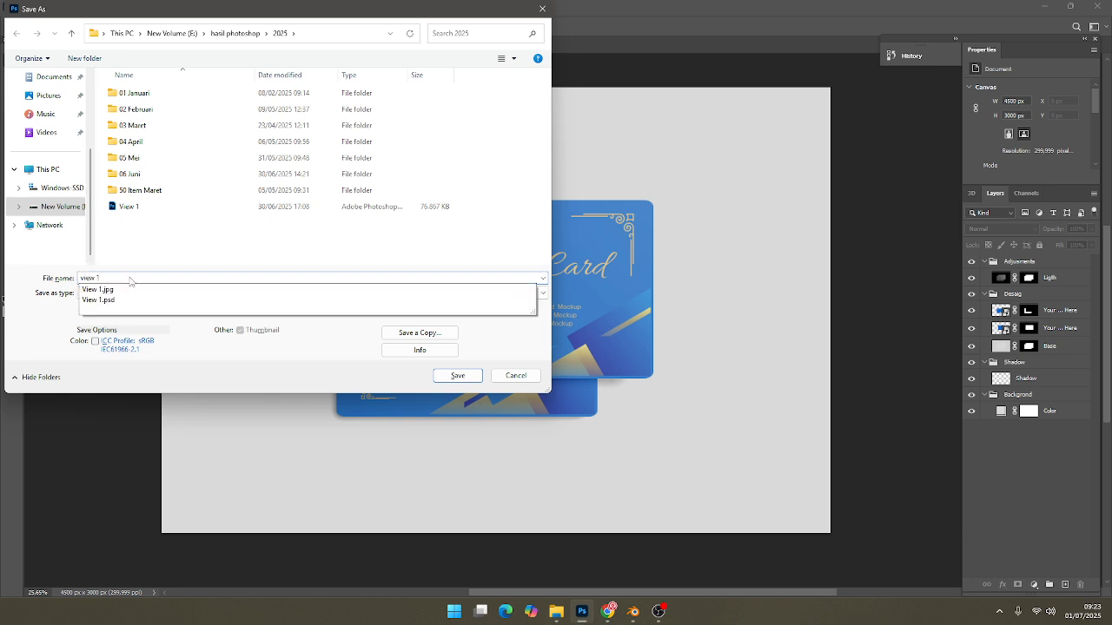
pyautogui.write('iew 1')
pyautogui.click(130, 207)
pyautogui.click(461, 377)
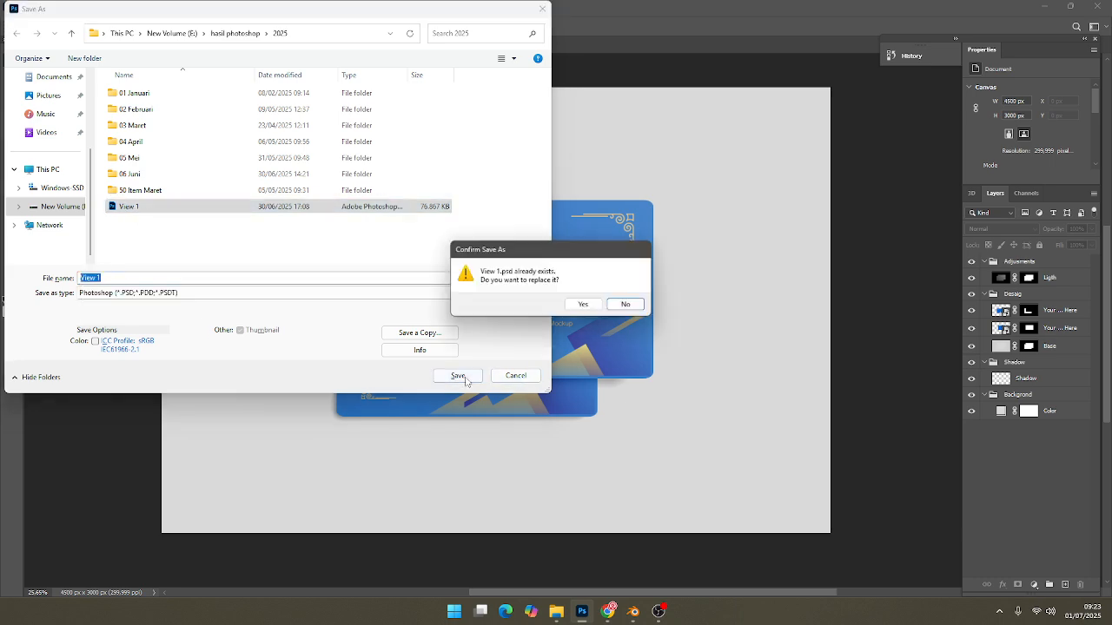
pyautogui.click(583, 303)
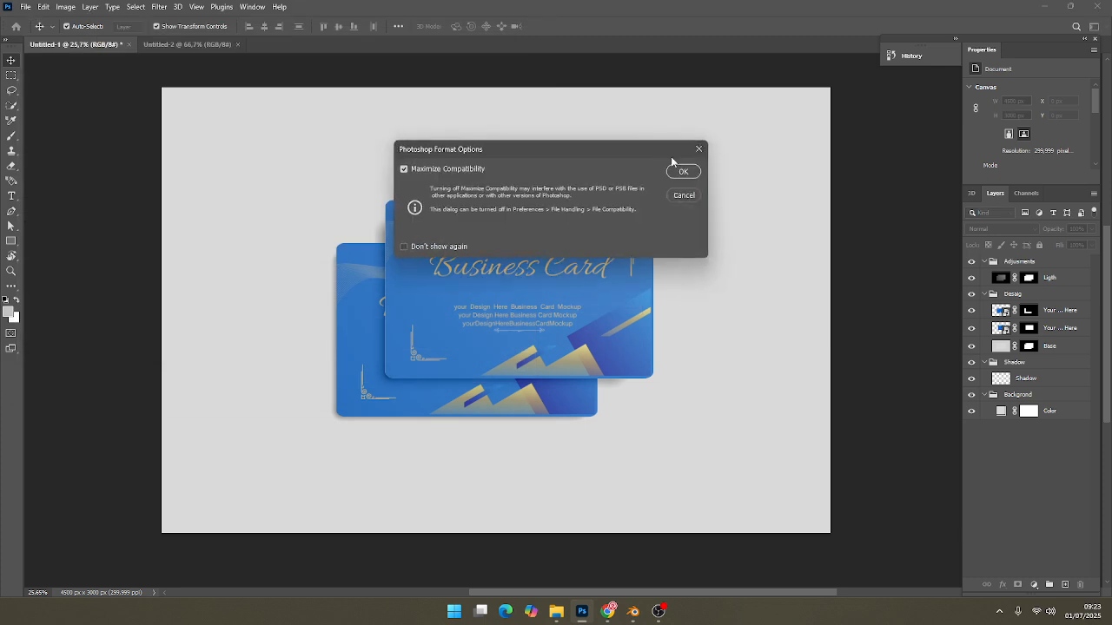
pyautogui.click(681, 171)
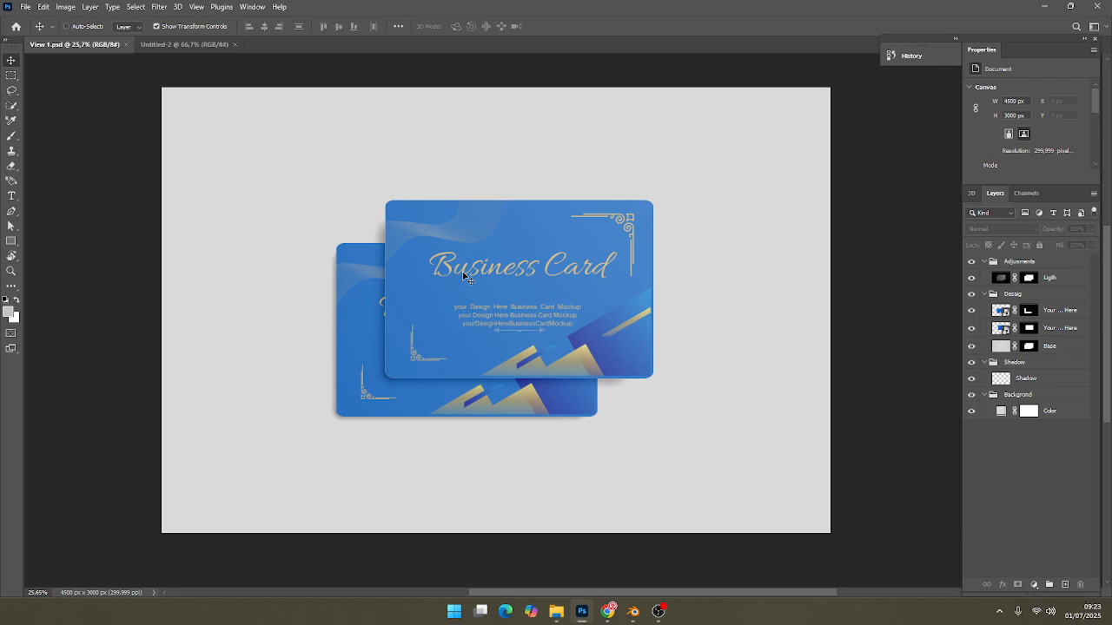
# Export the mockup as a JPG at quality 7 to View 1 in the 2025 folder, replacing the existing image.
pyautogui.hotkey('ctrl', 'alt', 'shift', 'w')
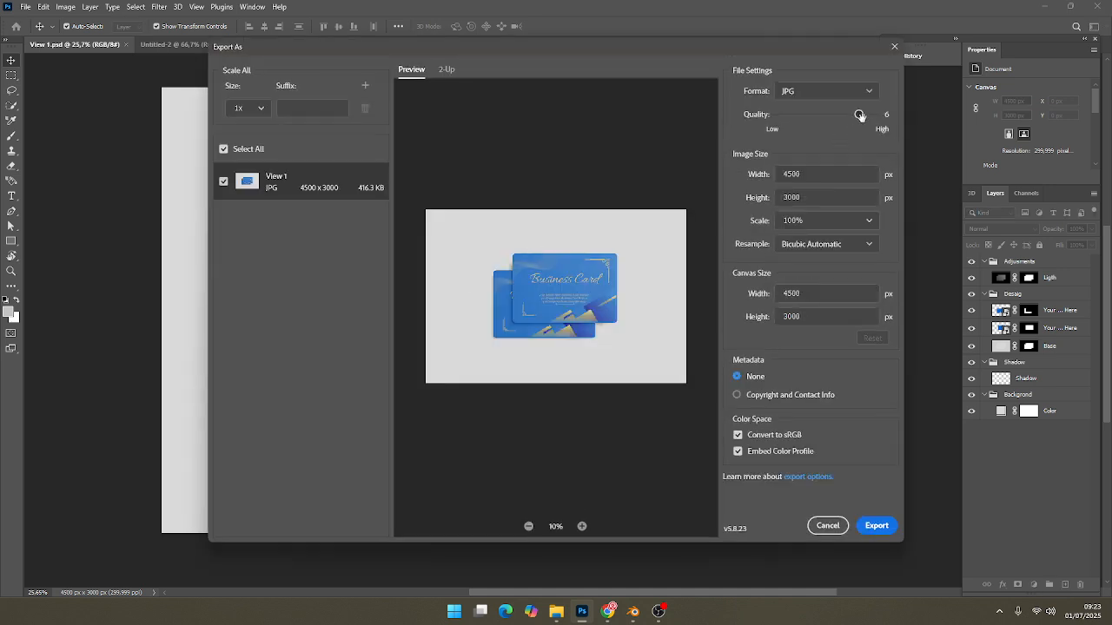
pyautogui.moveTo(862, 115); pyautogui.dragTo(879, 117)
pyautogui.click(876, 525)
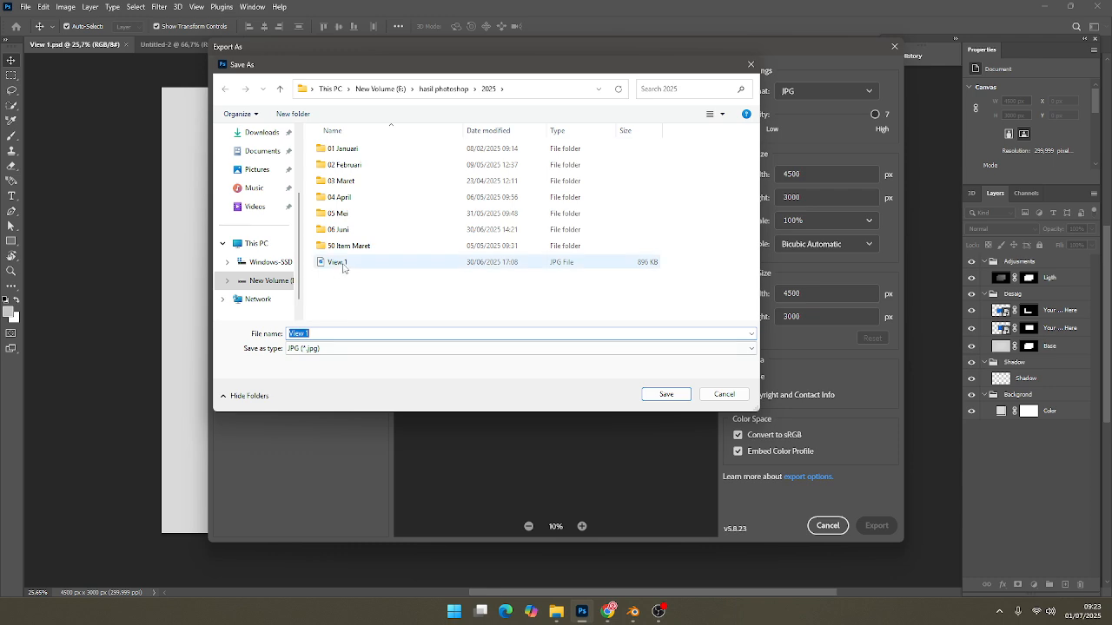
pyautogui.click(666, 395)
pyautogui.click(590, 310)
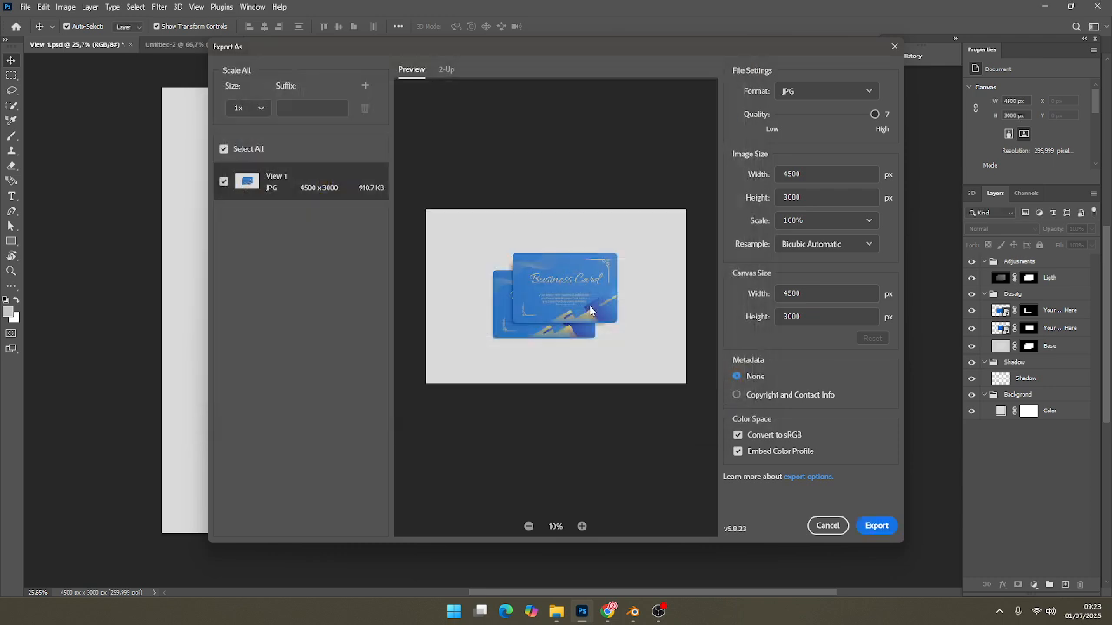
# Switch to File Explorer, open hasil photoshop > 2025 on drive E:, and examine the exported View 1.jpg up close and in full.
pyautogui.click(556, 612)
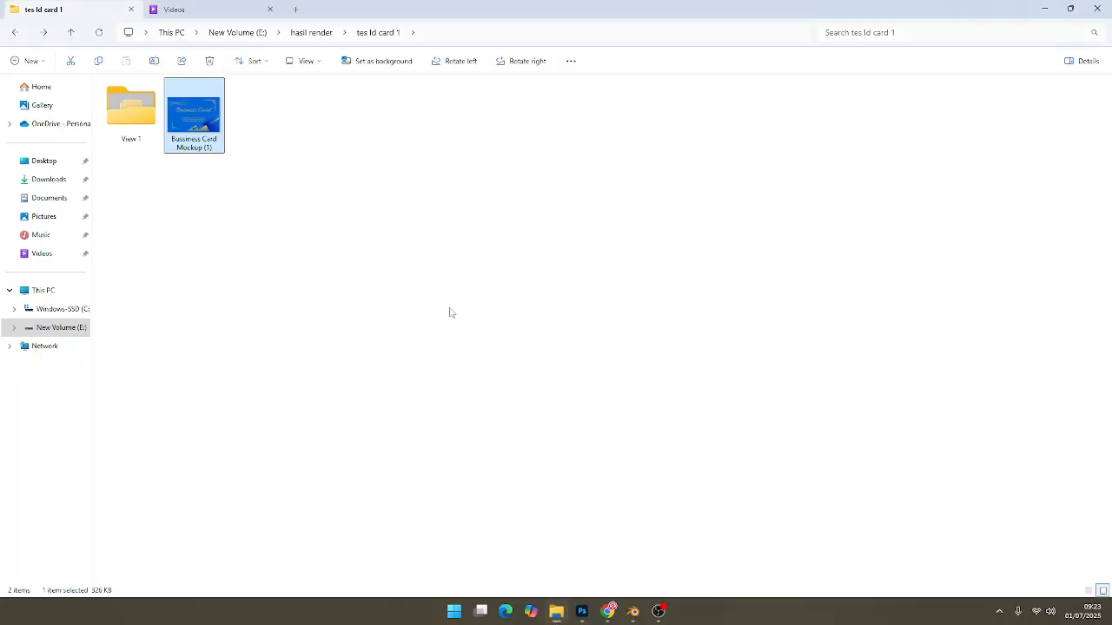
pyautogui.click(80, 328)
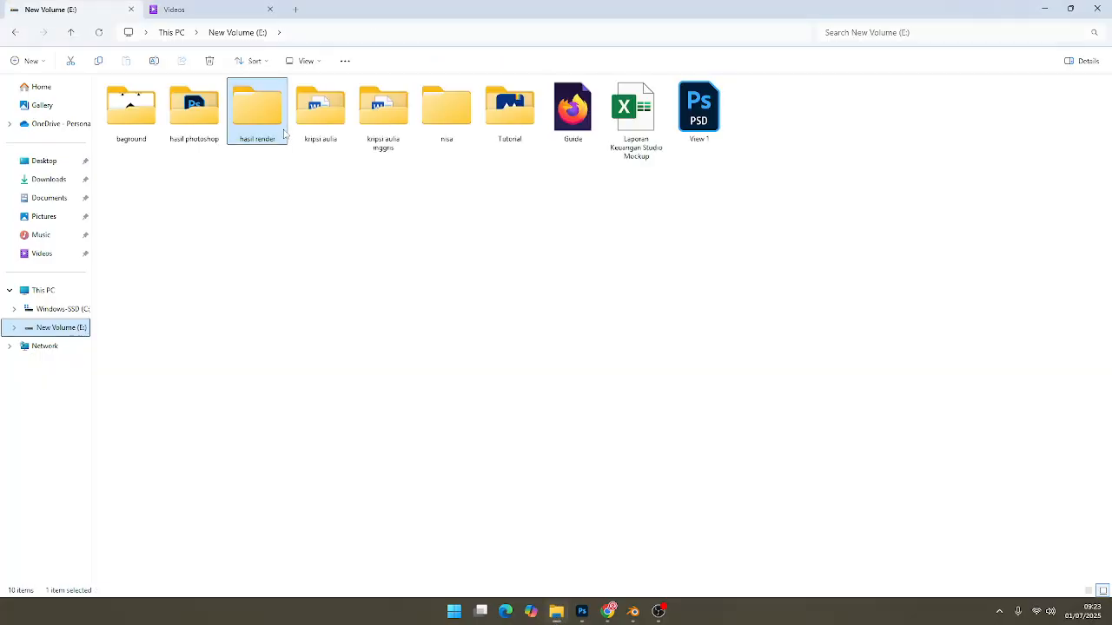
pyautogui.doubleClick(195, 112)
pyautogui.doubleClick(131, 111)
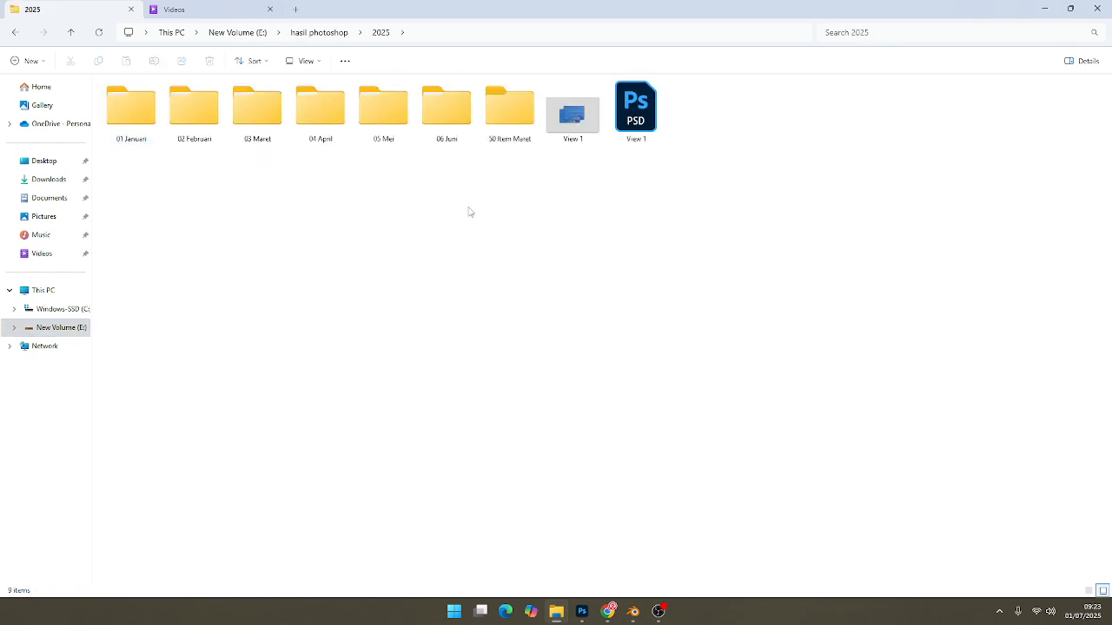
pyautogui.click(644, 116)
pyautogui.doubleClick(584, 126)
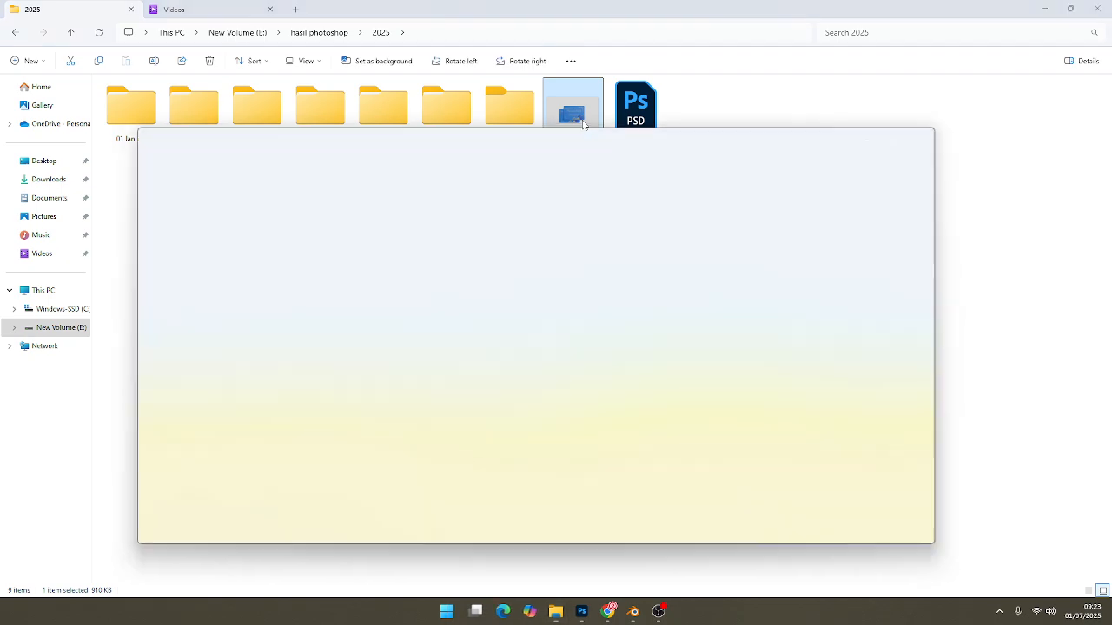
pyautogui.scroll(3, 566, 342)
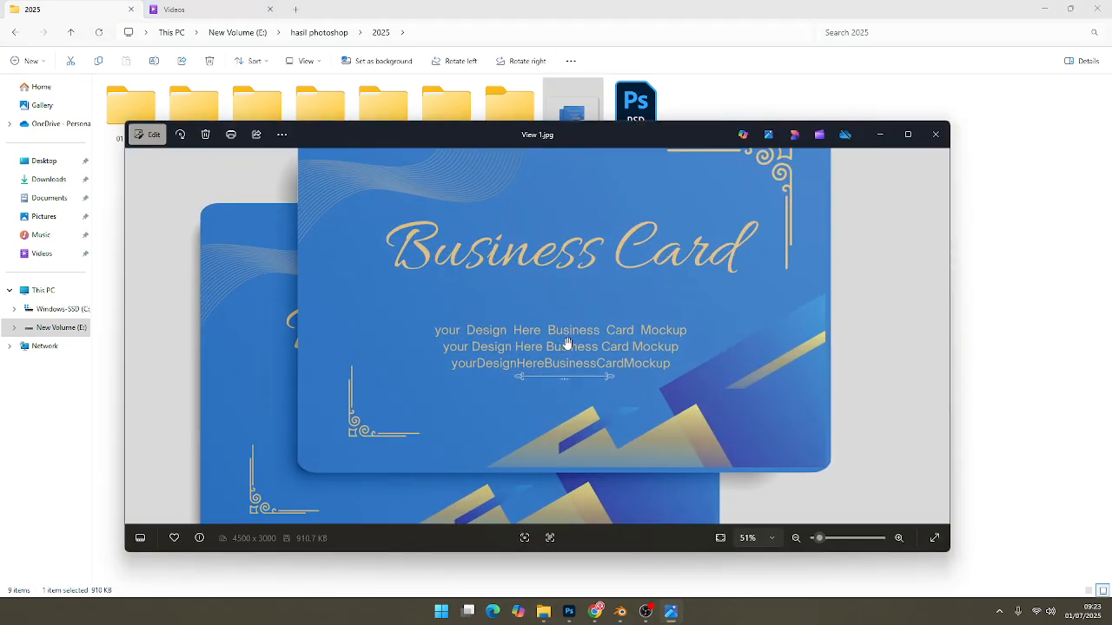
pyautogui.scroll(-4, 566, 342)
pyautogui.scroll(3, 566, 341)
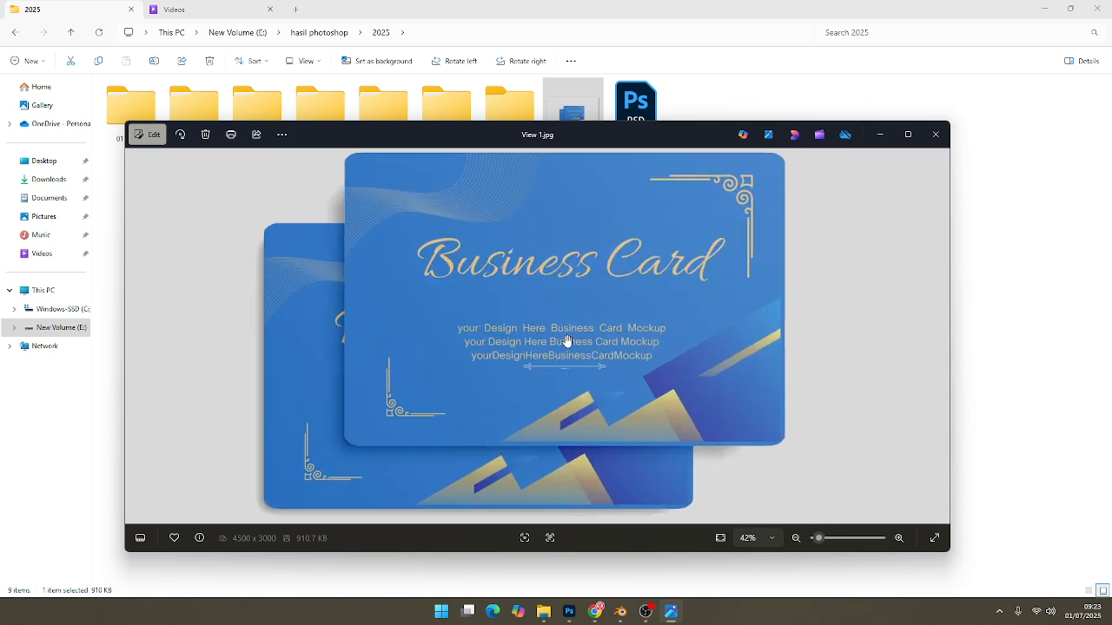
pyautogui.scroll(-3, 566, 340)
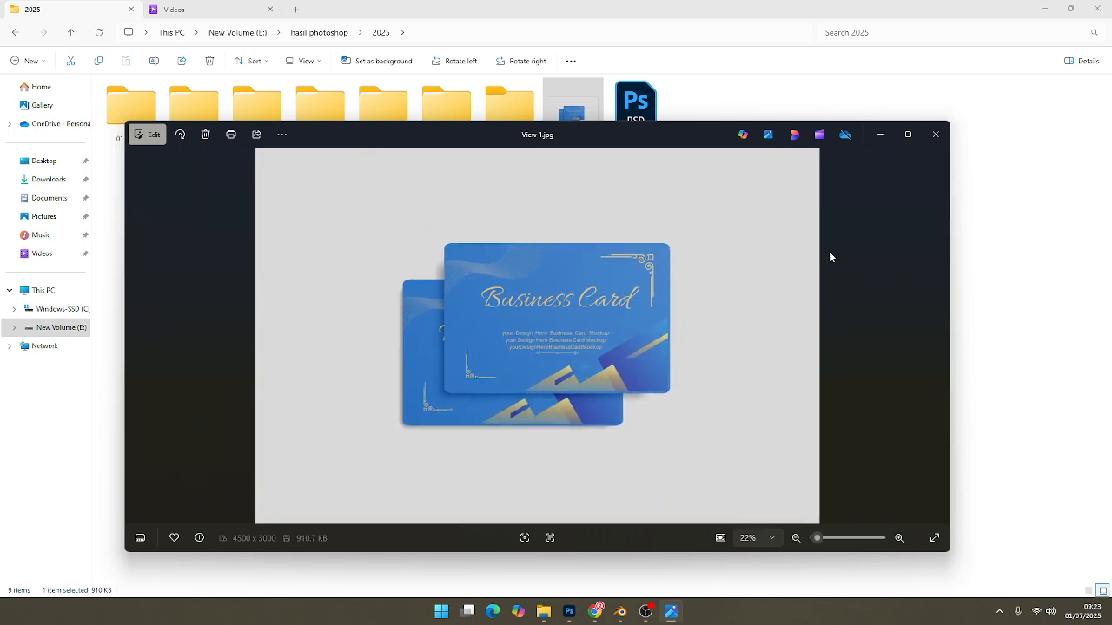
pyautogui.click(643, 613)
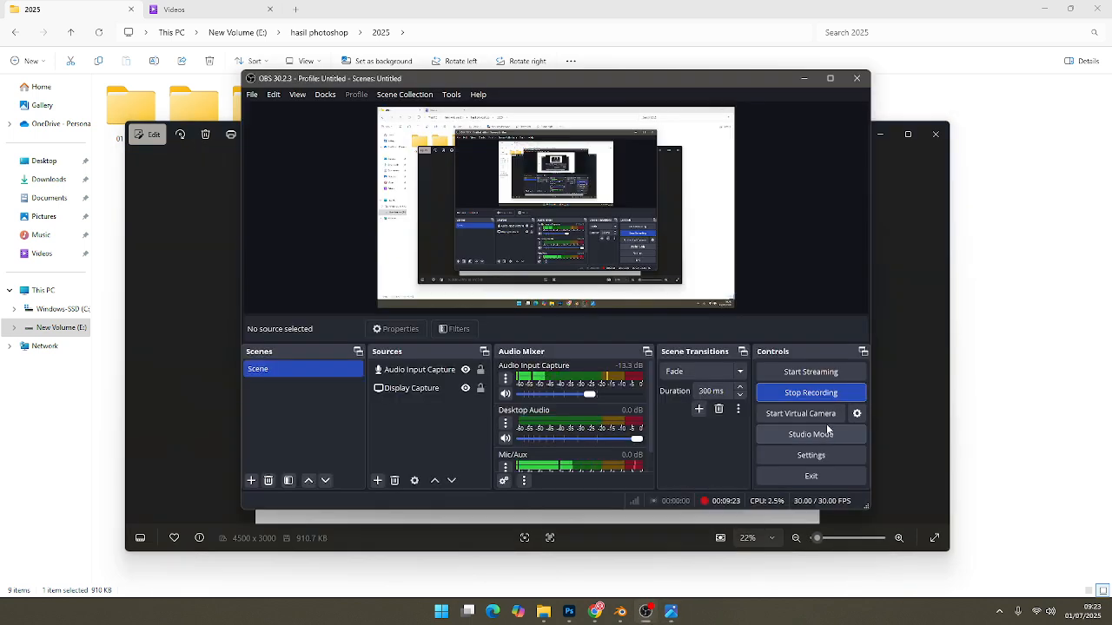